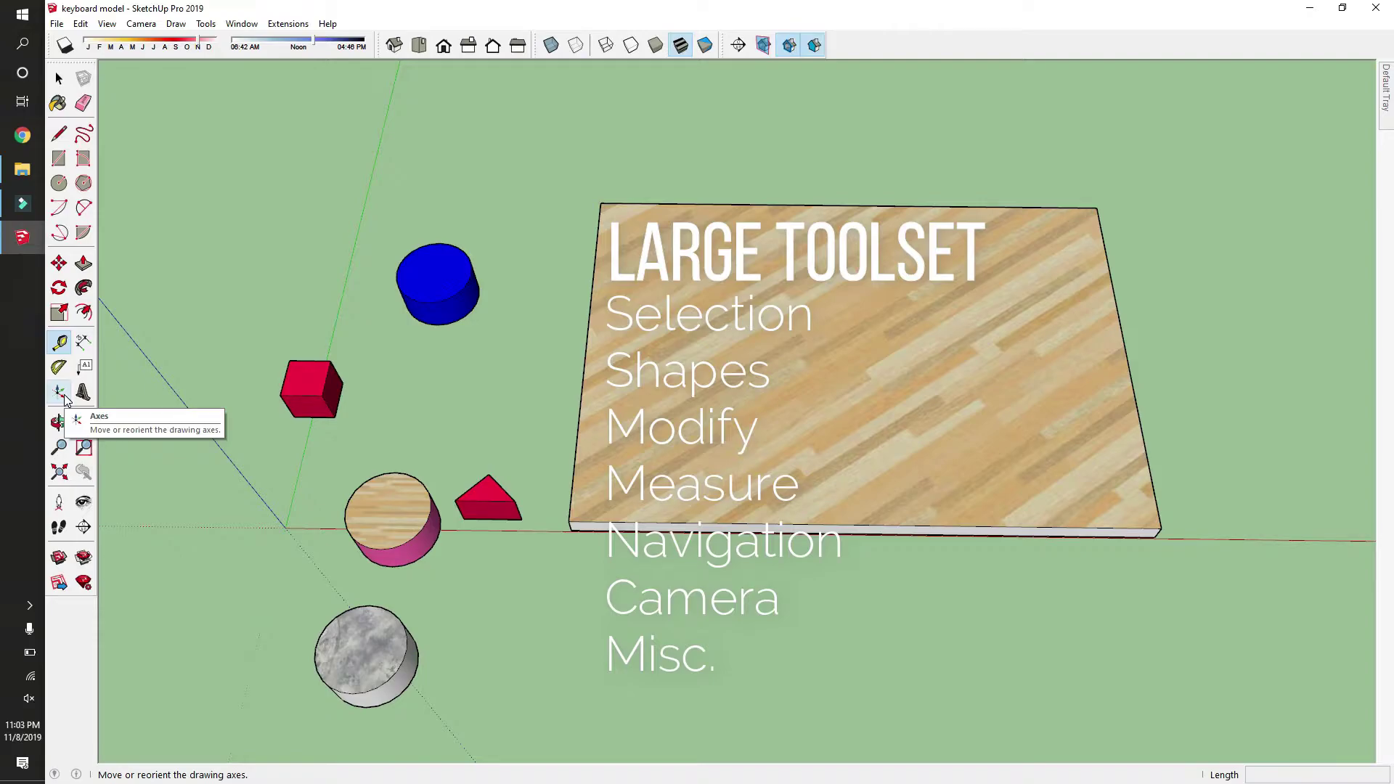
# Demonstrate Zoom Window around the small shapes and Zoom Extents on the model, restoring the previous camera view after each
pyautogui.click(84, 450)
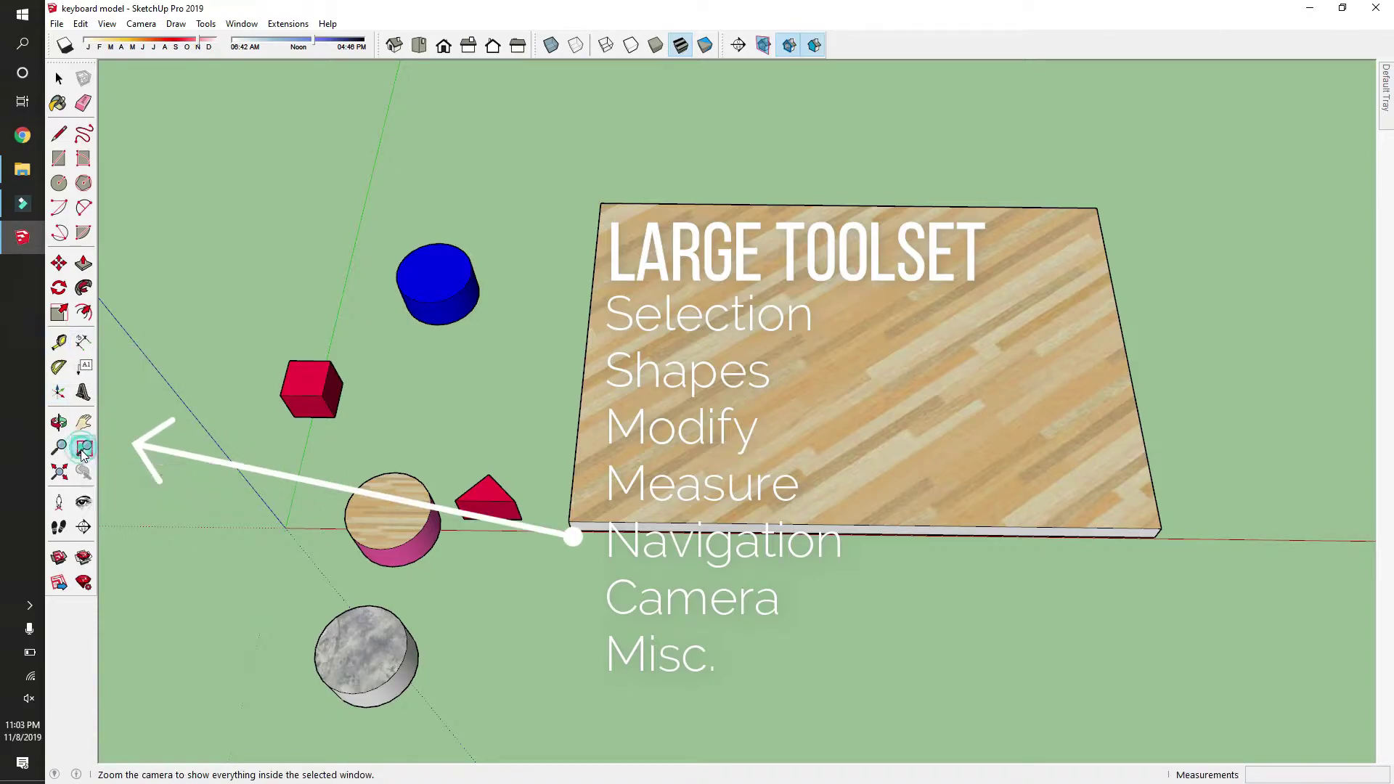
pyautogui.moveTo(209, 168); pyautogui.dragTo(602, 601)
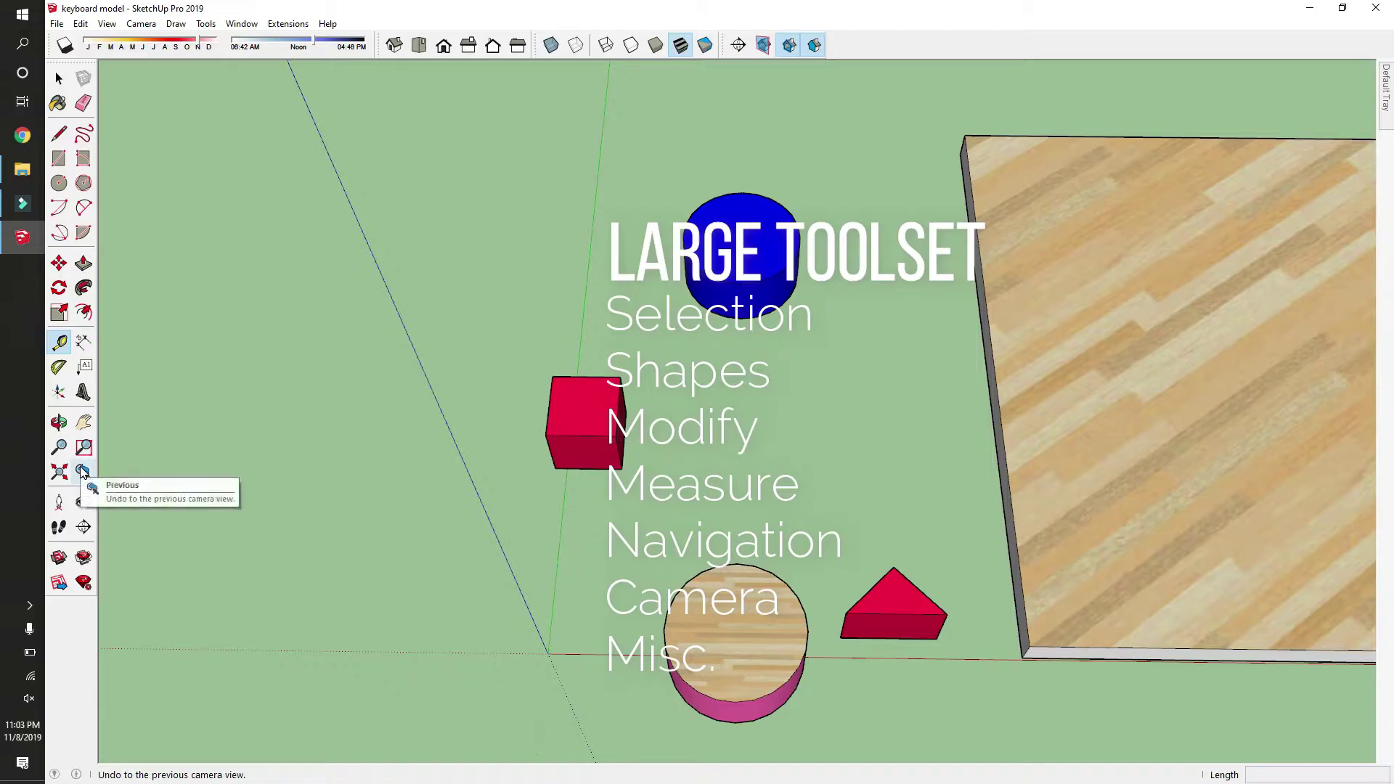
pyautogui.click(82, 472)
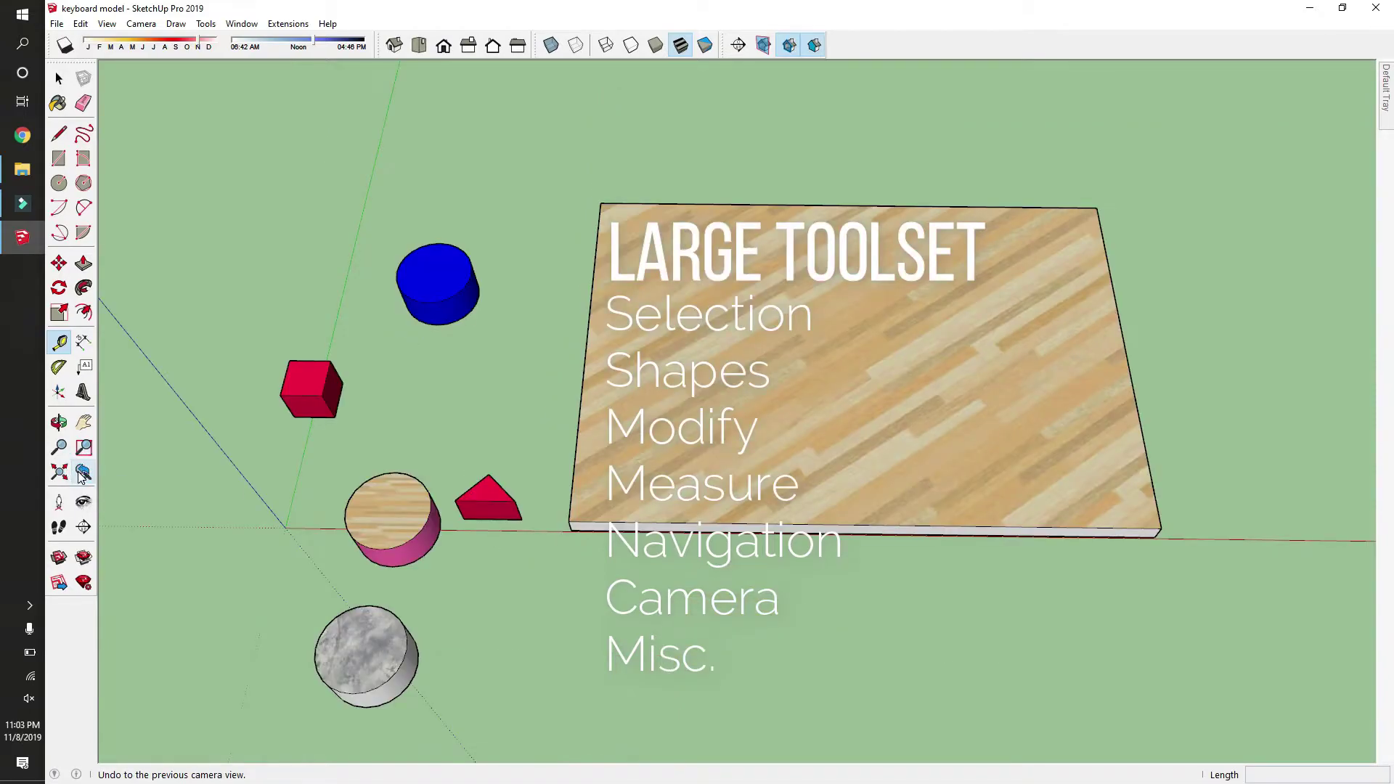
pyautogui.click(59, 474)
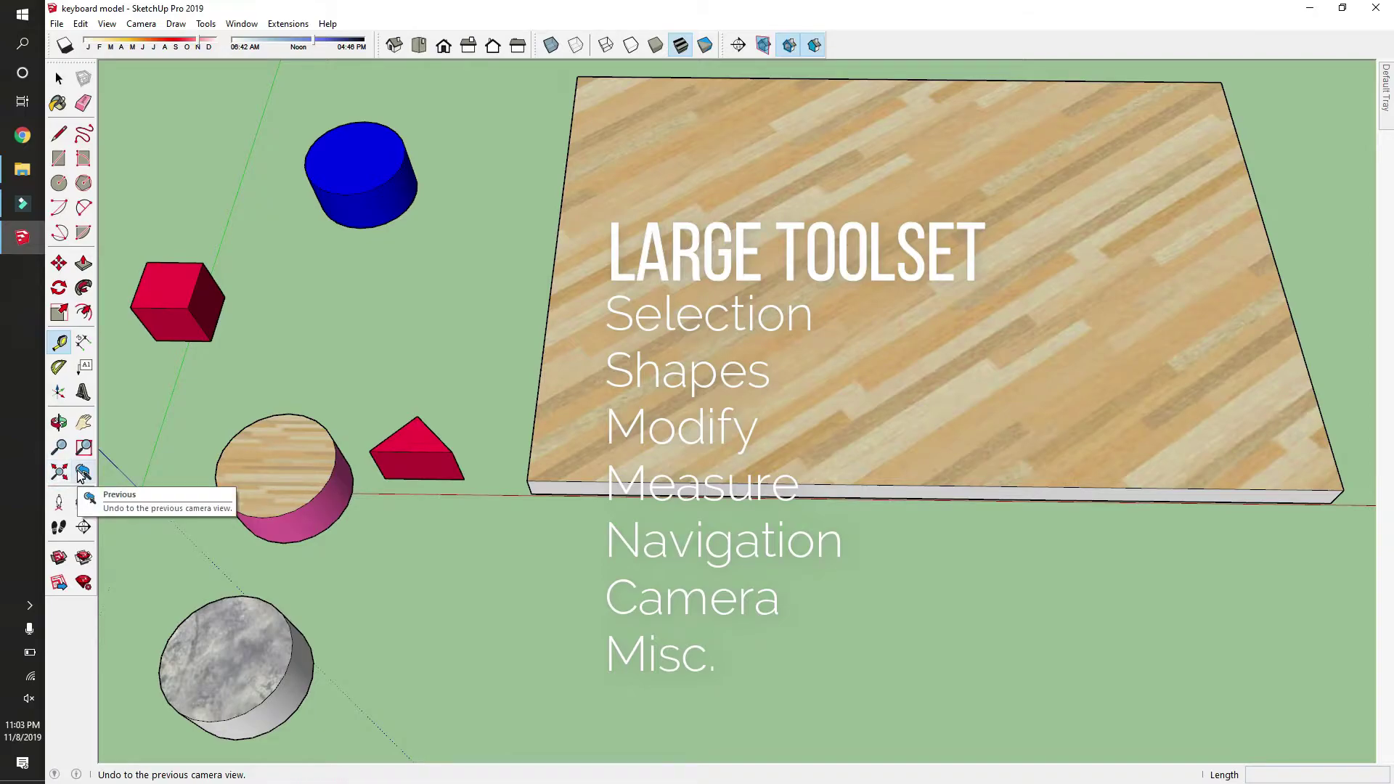
pyautogui.click(82, 472)
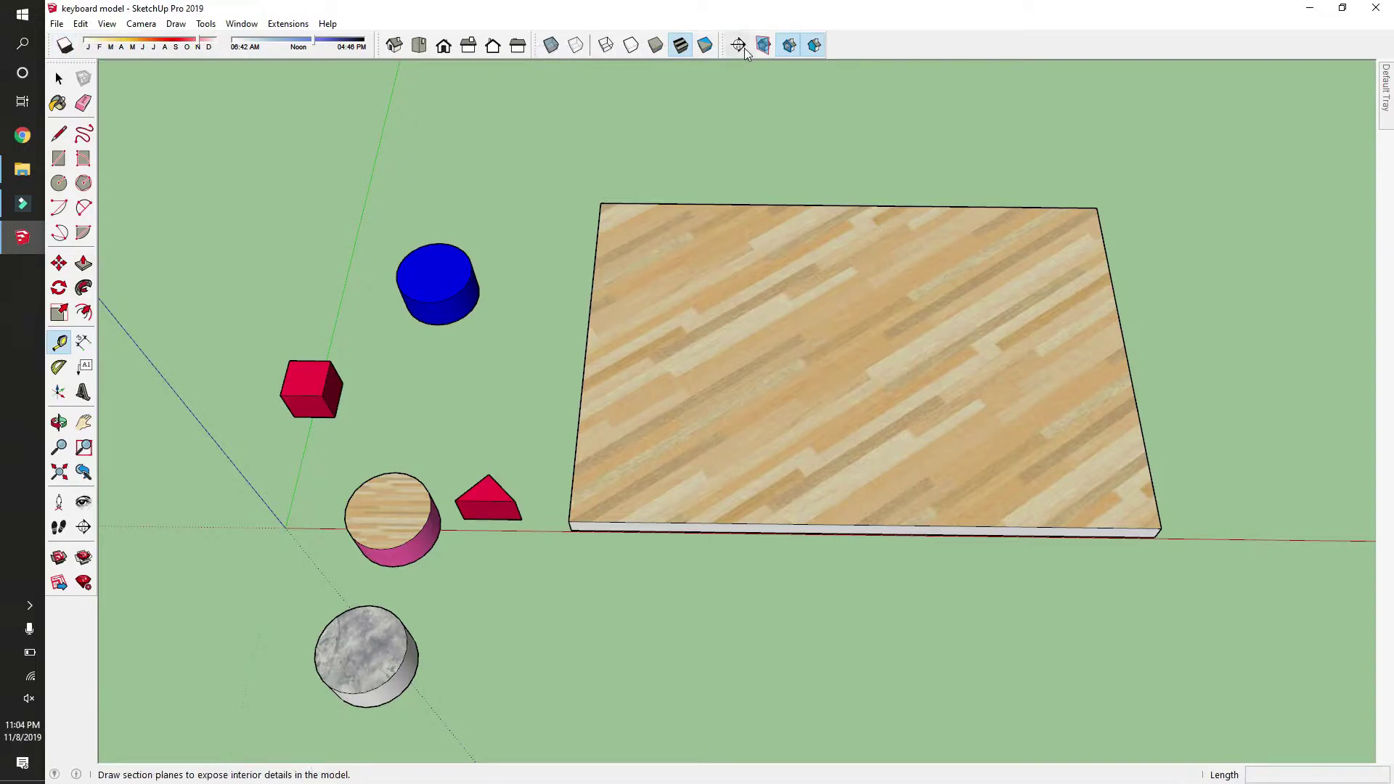
# Turn on the model's shadows
pyautogui.click(65, 46)
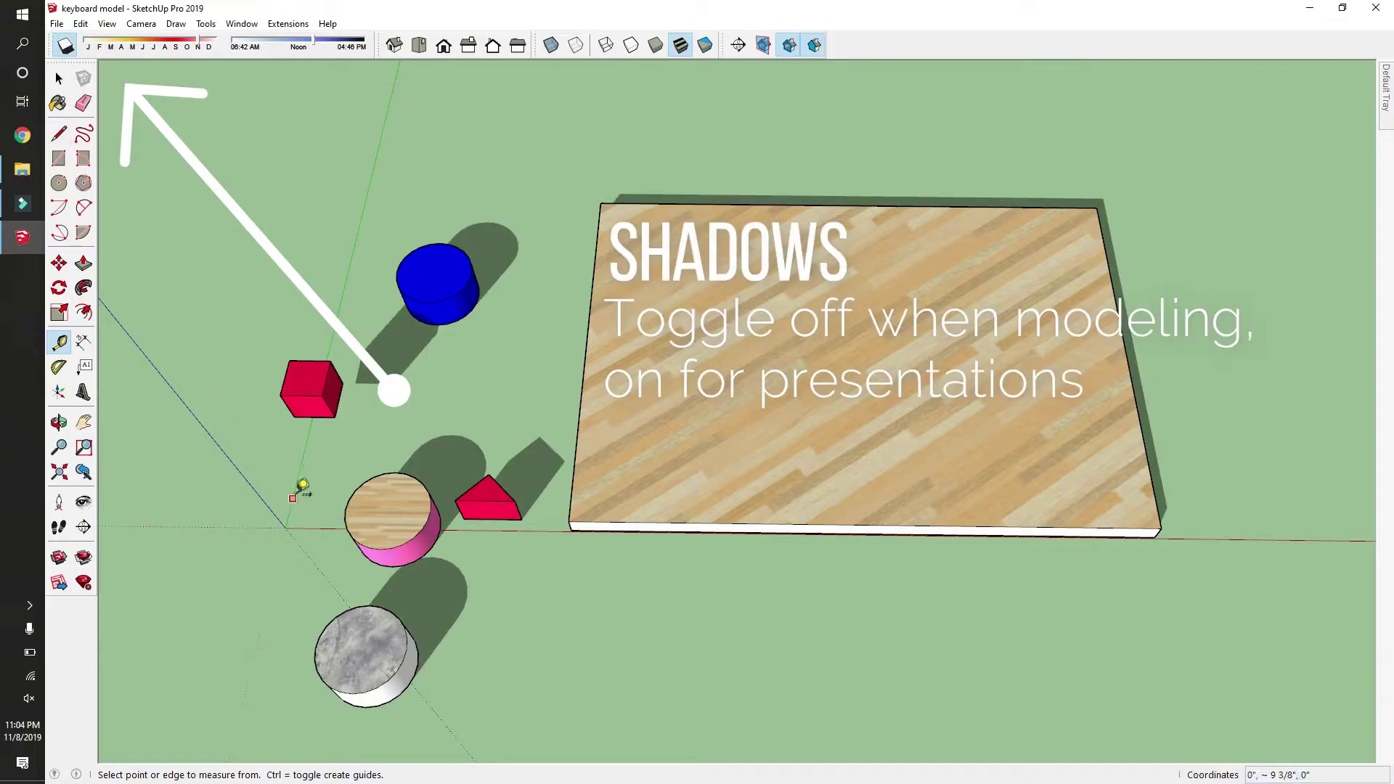
pyautogui.press('o')
pyautogui.moveTo(283, 448); pyautogui.dragTo(480, 252)
pyautogui.press('t')
pyautogui.scroll(-2, 518, 342)
pyautogui.scroll(1, 484, 623)
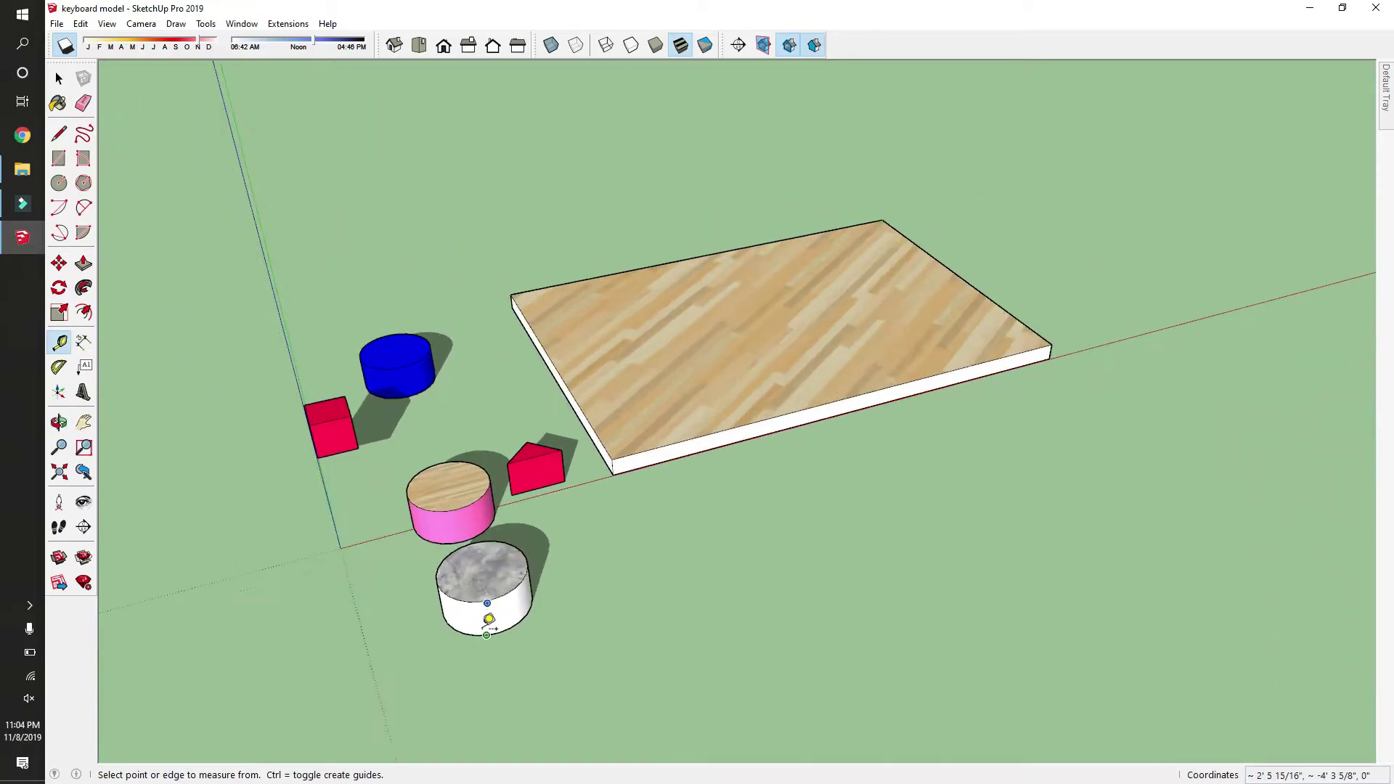
# Set the shadow date to April and the time to mid-morning, and toggle the shadows off and back on
pyautogui.moveTo(194, 45); pyautogui.dragTo(149, 41)
pyautogui.moveTo(313, 41); pyautogui.dragTo(254, 51)
pyautogui.moveTo(158, 45); pyautogui.dragTo(127, 46)
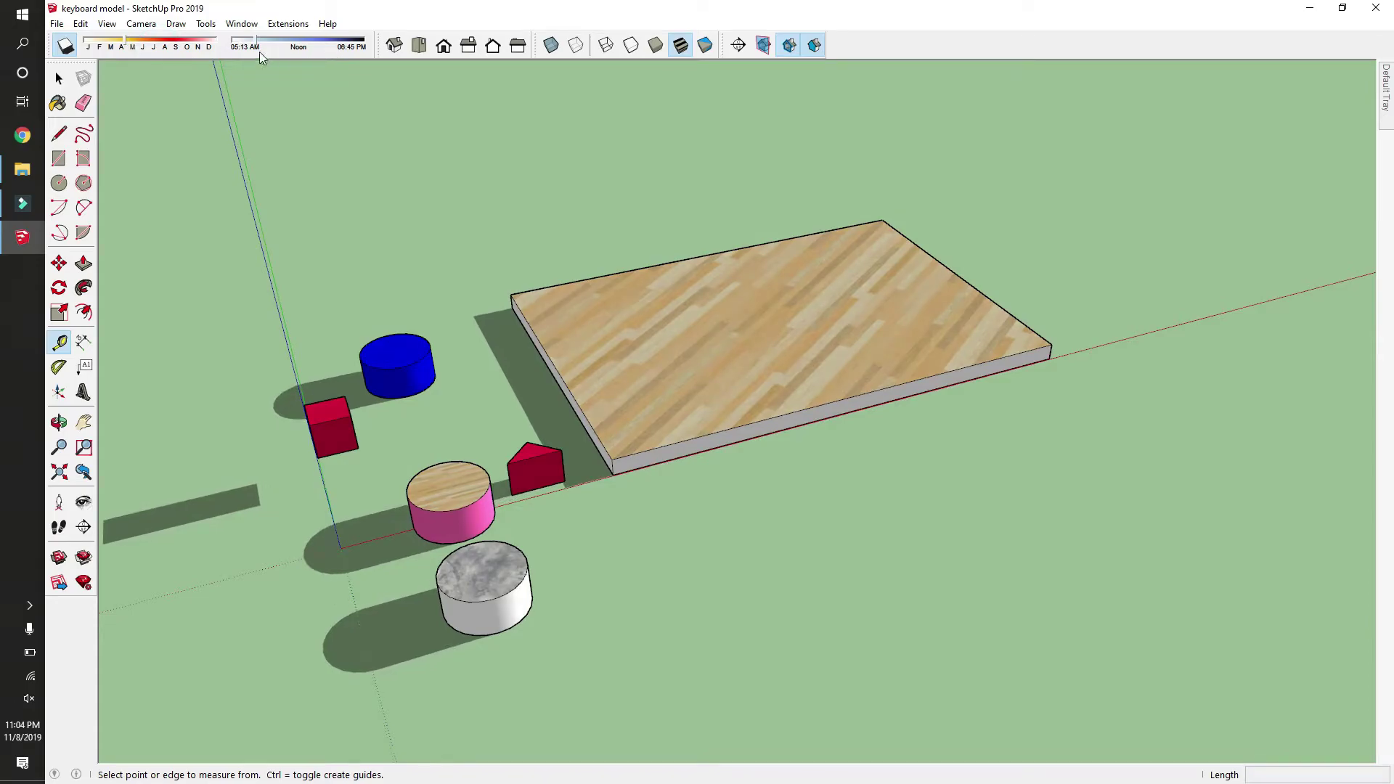
pyautogui.moveTo(257, 46); pyautogui.dragTo(279, 48)
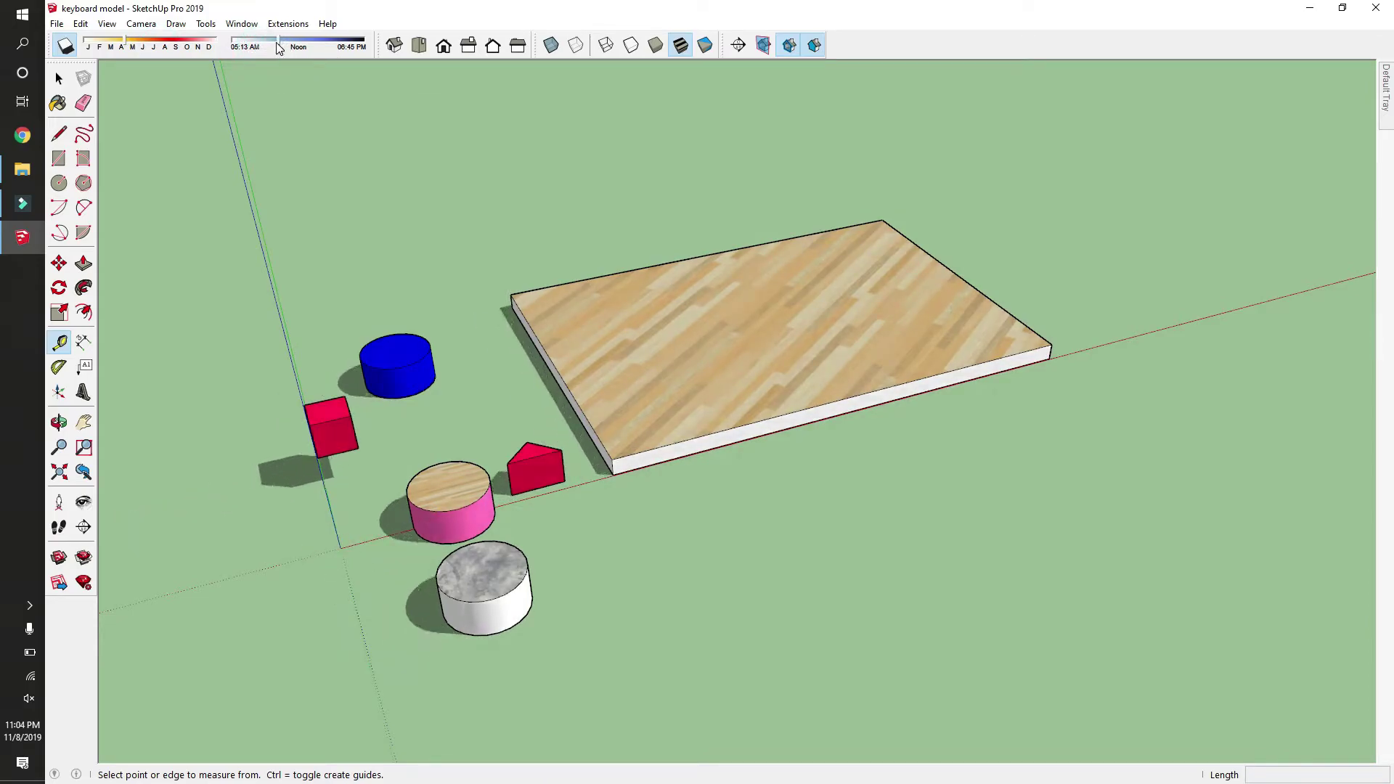
pyautogui.click(65, 47)
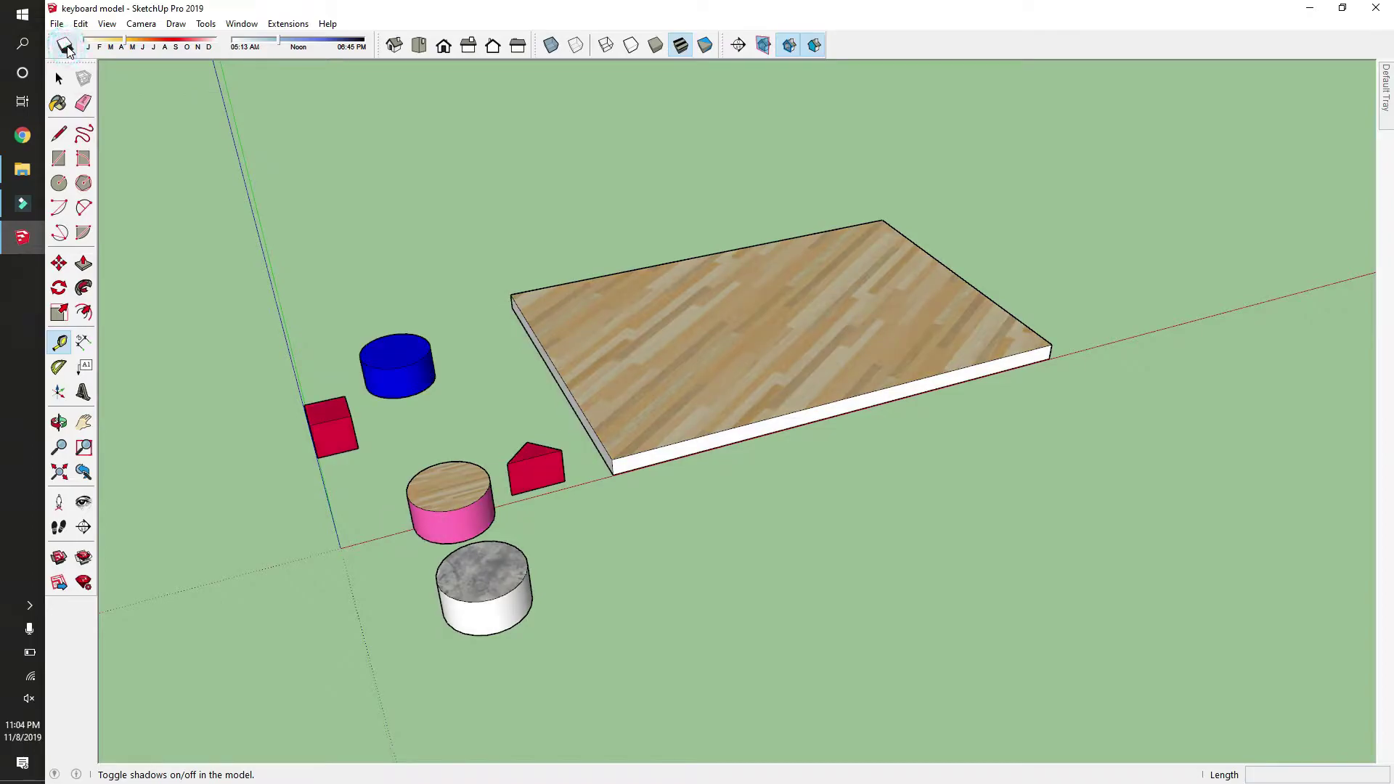
pyautogui.click(66, 46)
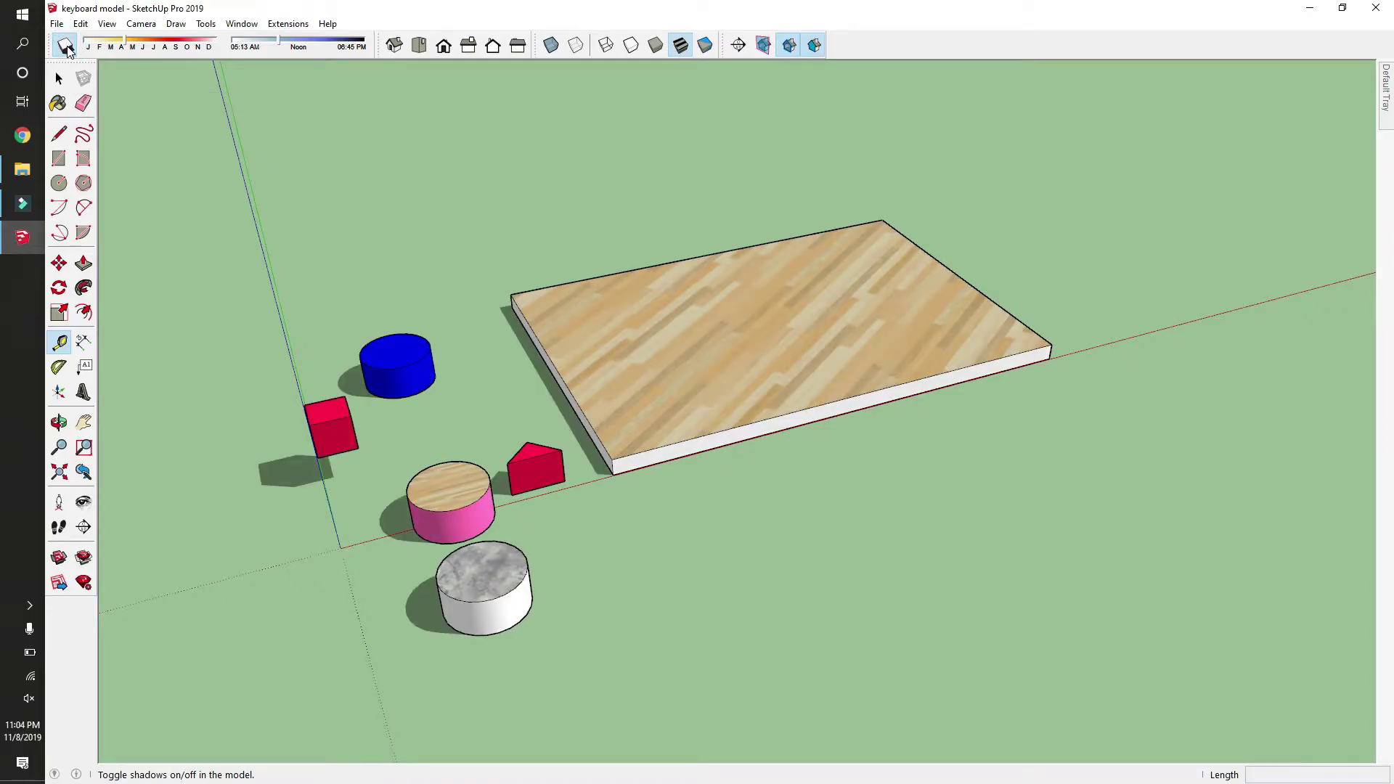
# View the model through the standard Iso, Top, Front, Right, Back and Left camera views
pyautogui.click(395, 46)
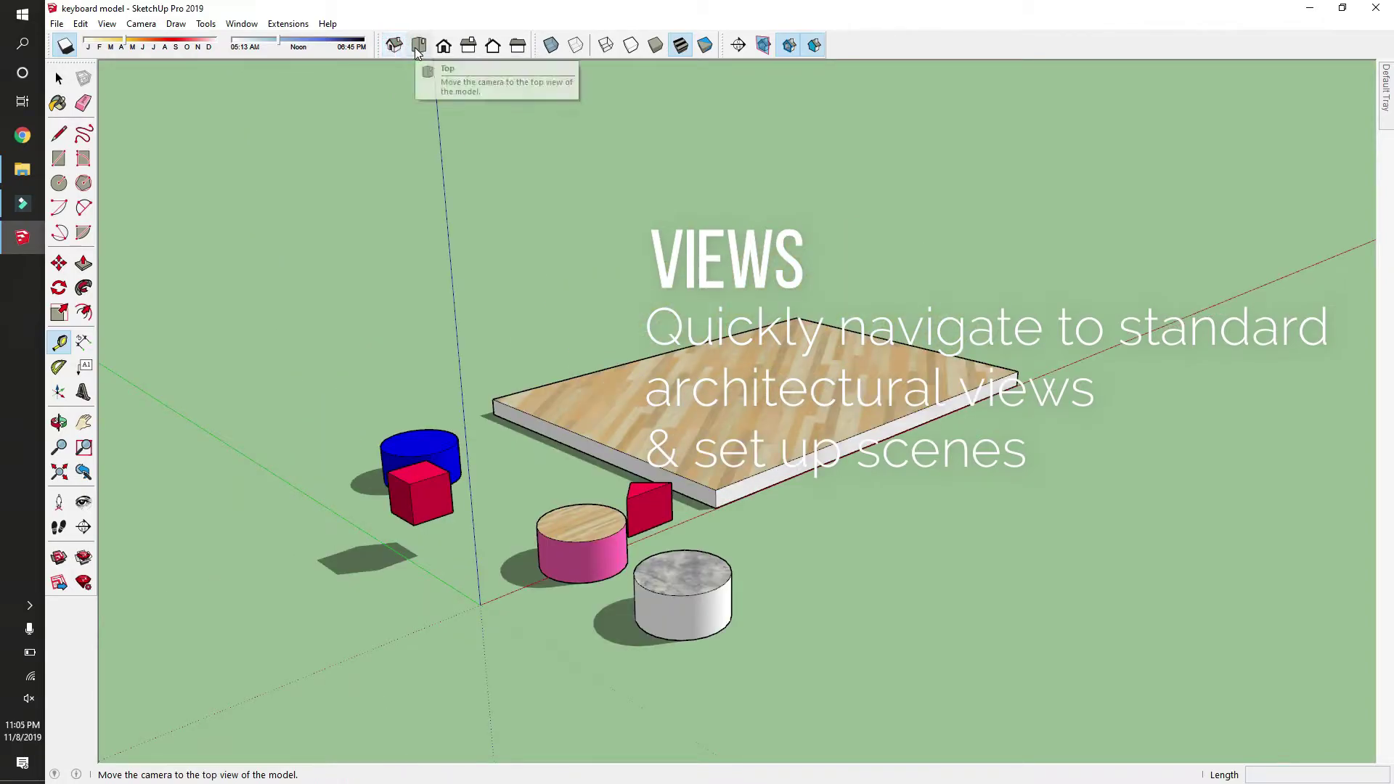
pyautogui.click(417, 46)
pyautogui.click(445, 47)
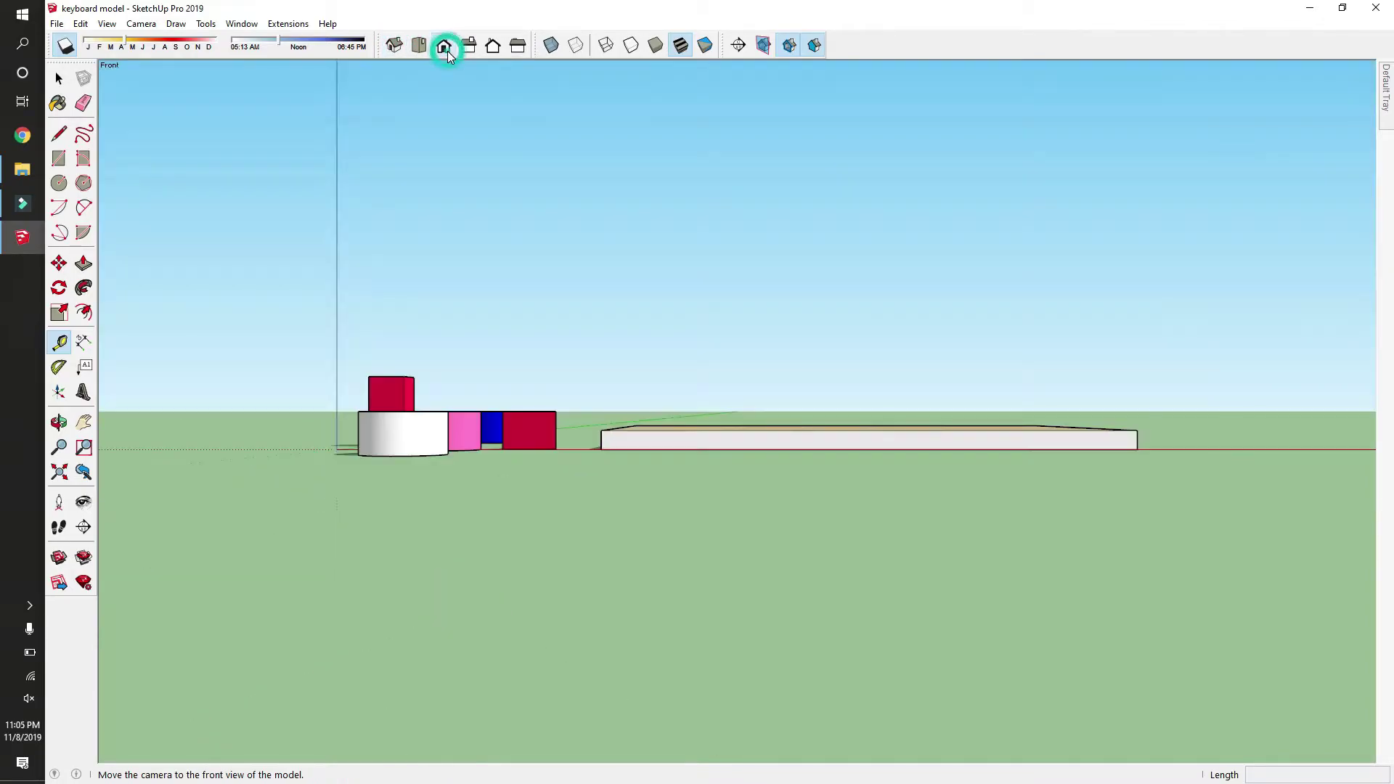
pyautogui.click(468, 48)
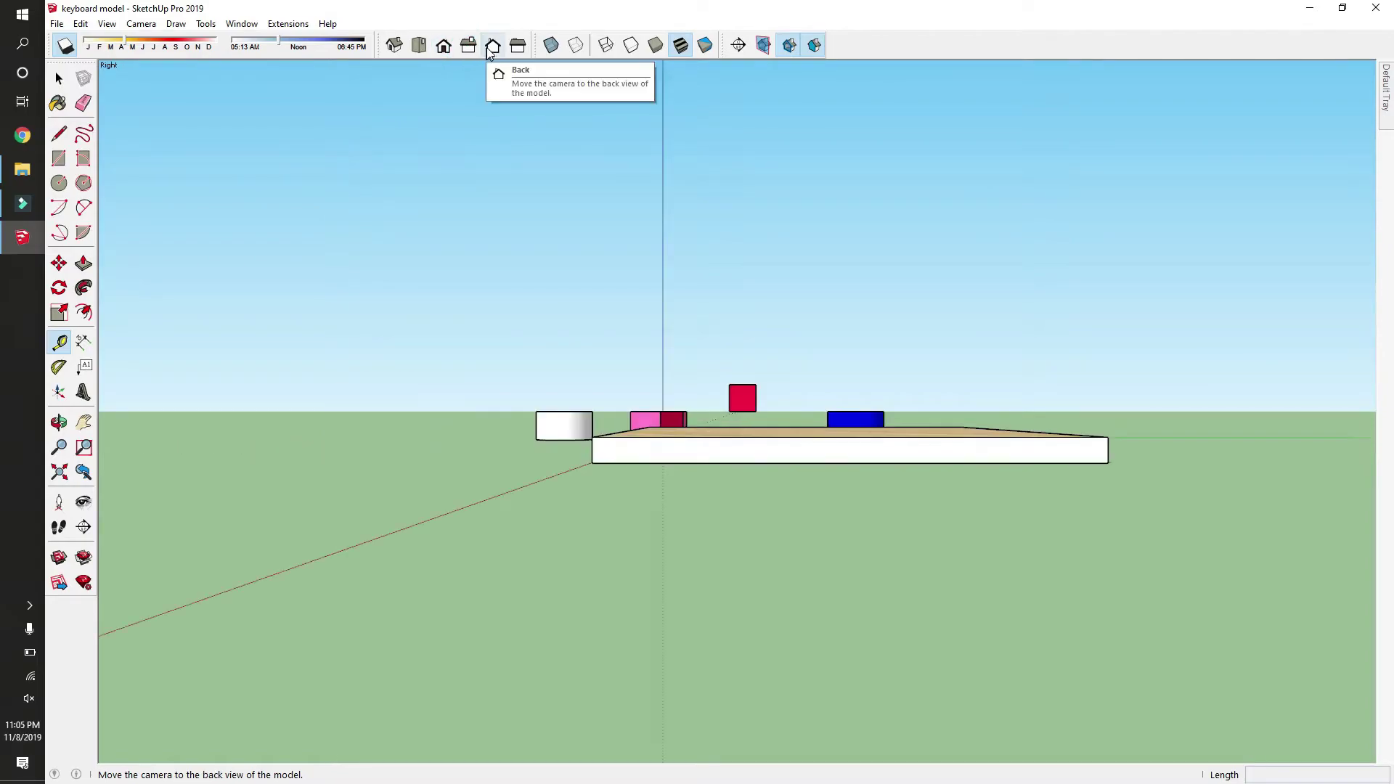
pyautogui.click(493, 46)
pyautogui.click(519, 47)
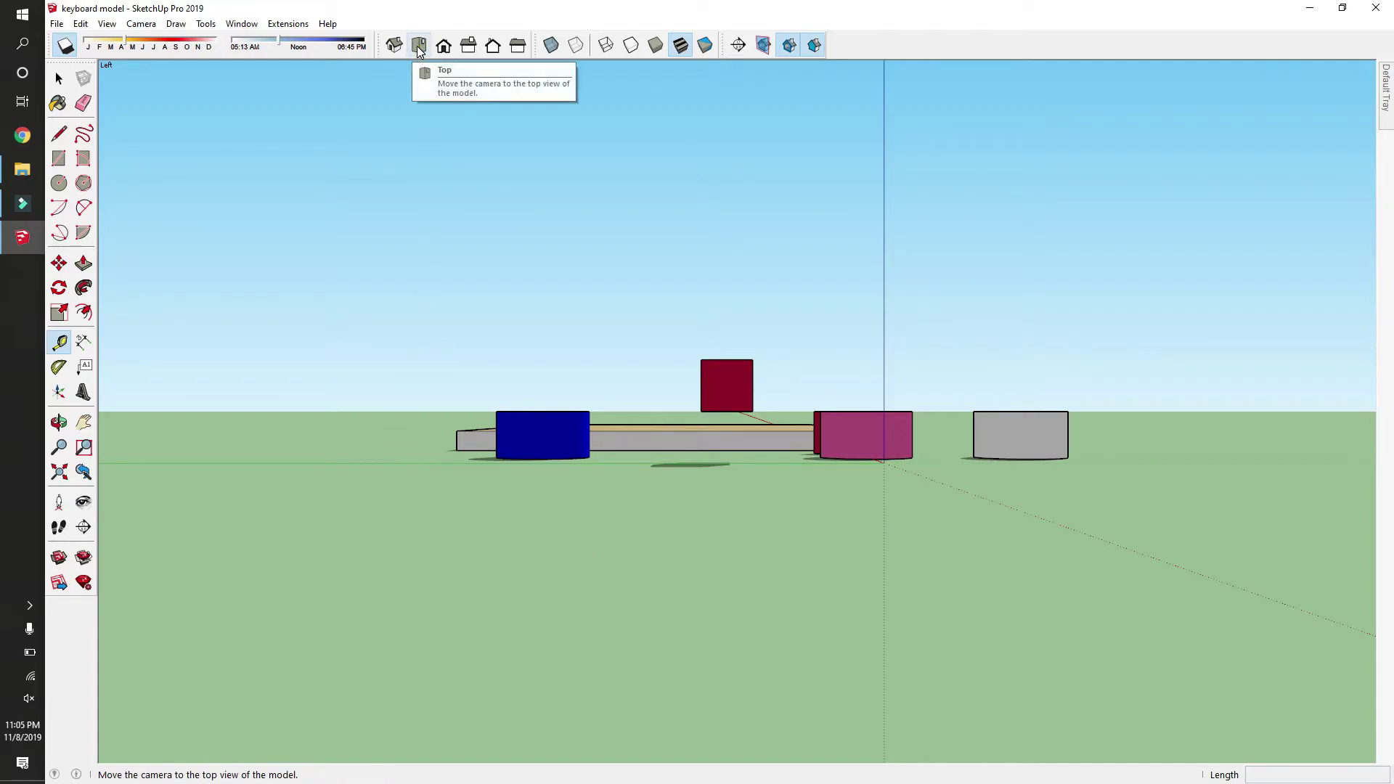
# Zoom in on the shapes in the Left view, and return to an isometric view showing the full model extents
pyautogui.scroll(10, 479, 428)
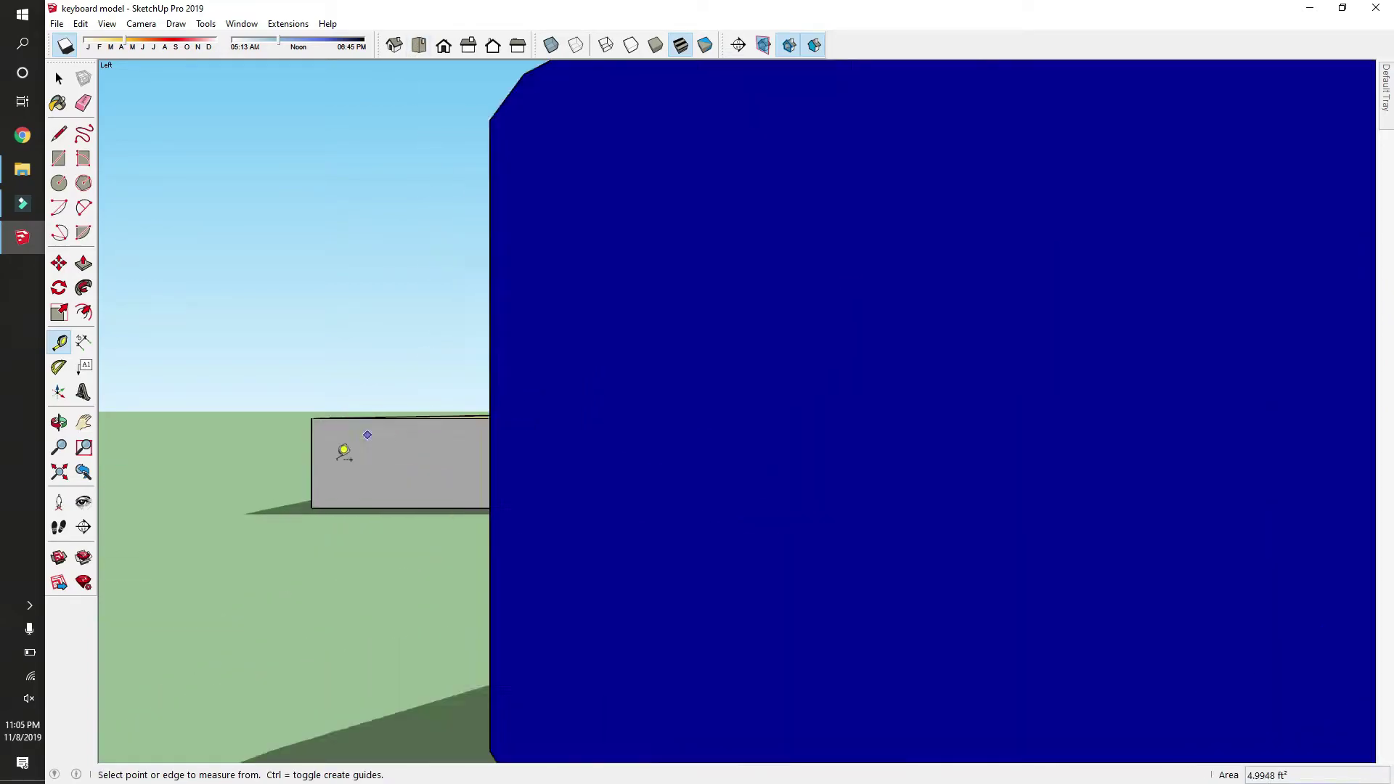
pyautogui.scroll(-5, 401, 434)
pyautogui.scroll(5, 408, 445)
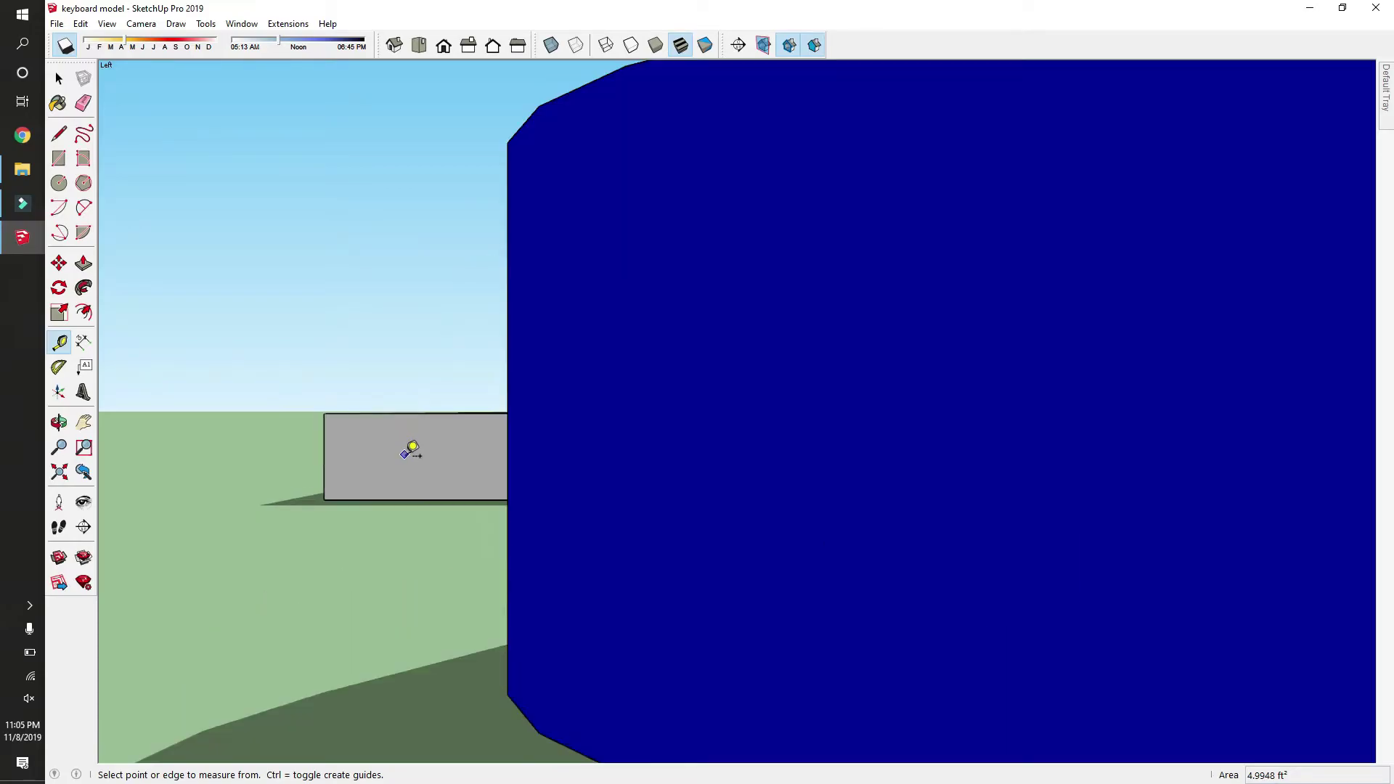
pyautogui.click(394, 45)
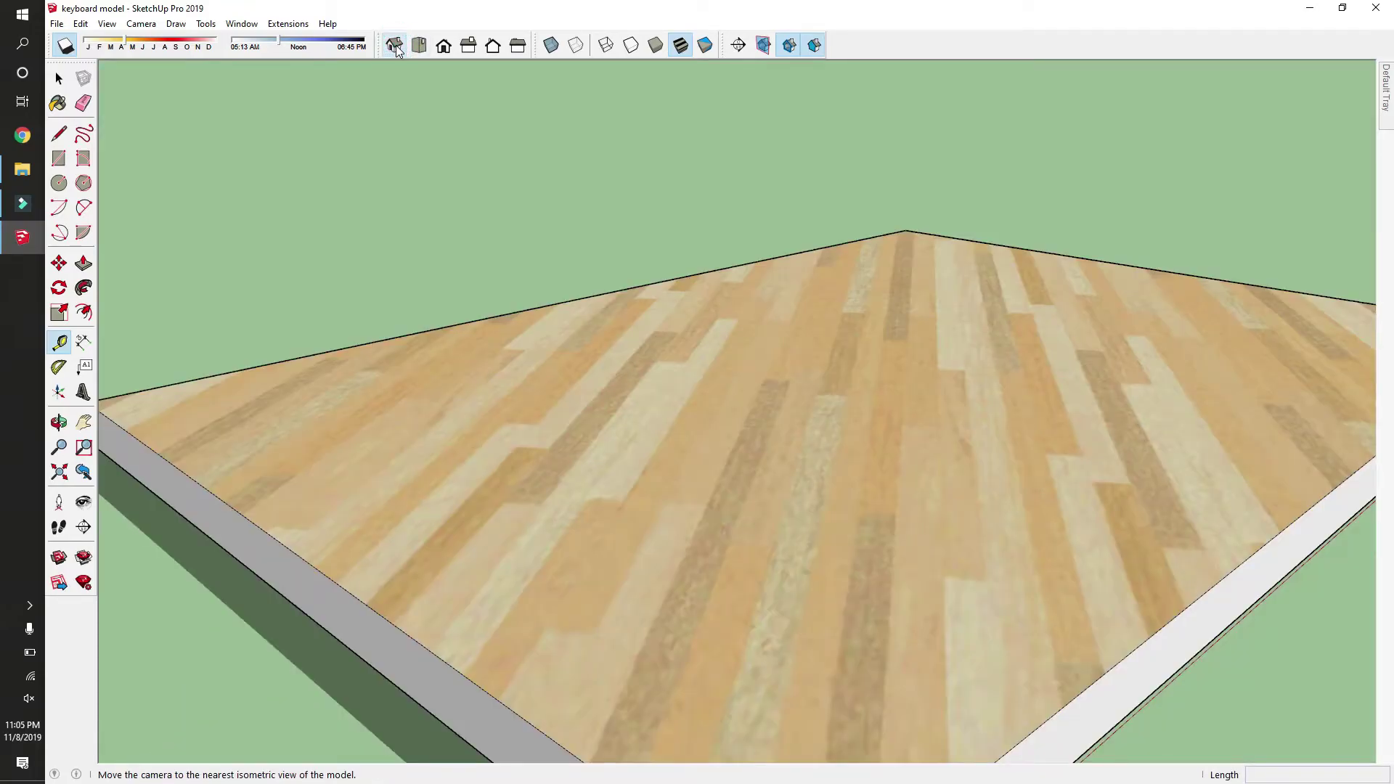
pyautogui.click(59, 472)
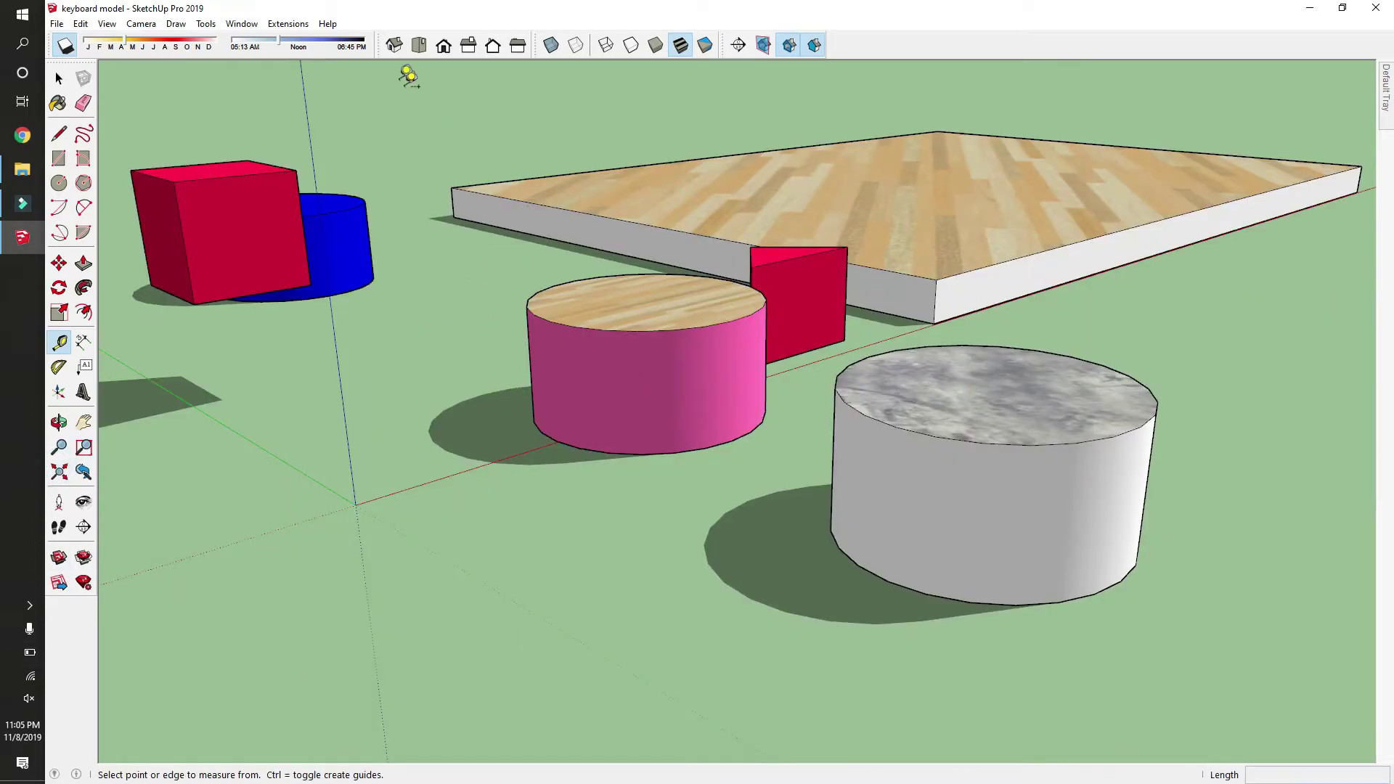
# Shift the shadow time slightly closer to noon and turn the shadows off
pyautogui.moveTo(280, 36); pyautogui.dragTo(290, 38)
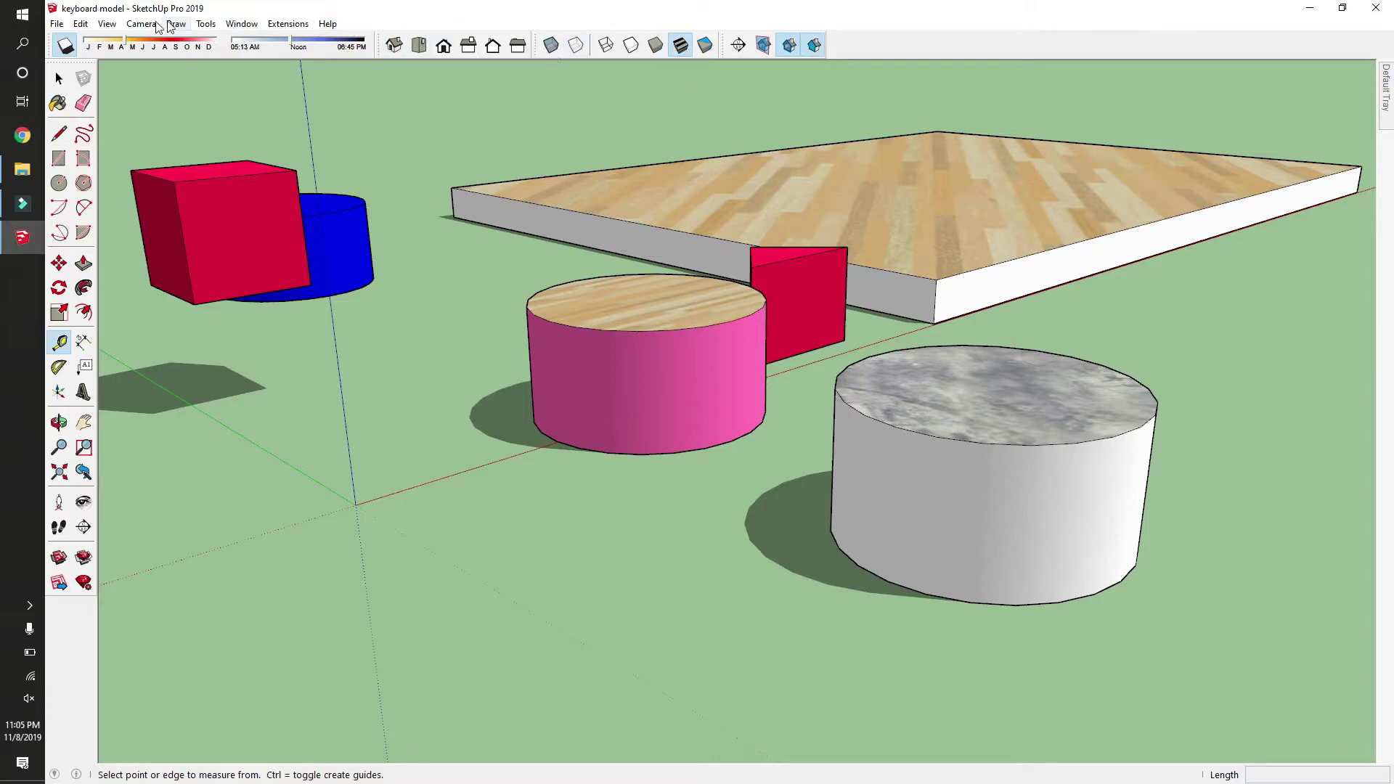
pyautogui.click(65, 46)
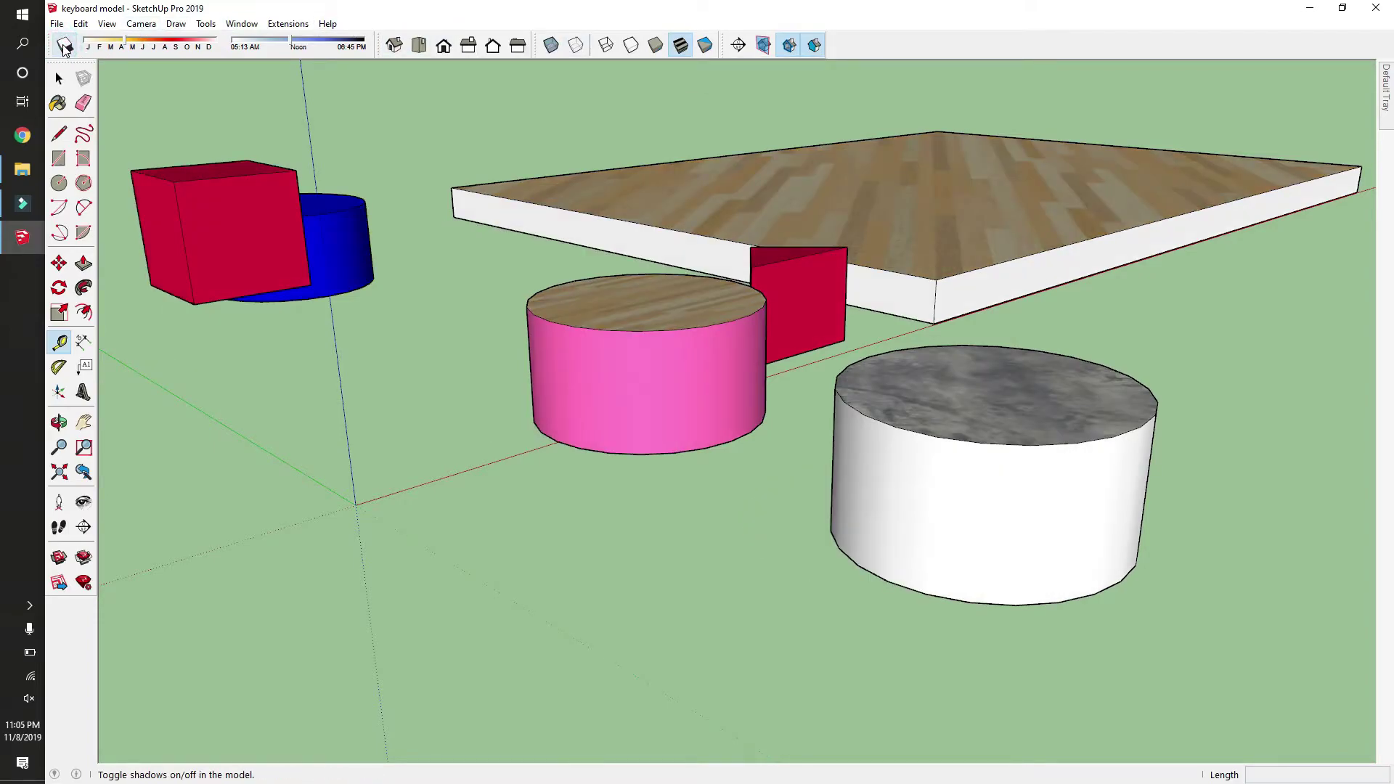
# Display the model in the Shaded face style, followed by the Monochrome style
pyautogui.click(655, 45)
pyautogui.moveTo(730, 214); pyautogui.dragTo(687, 287, button='middle')
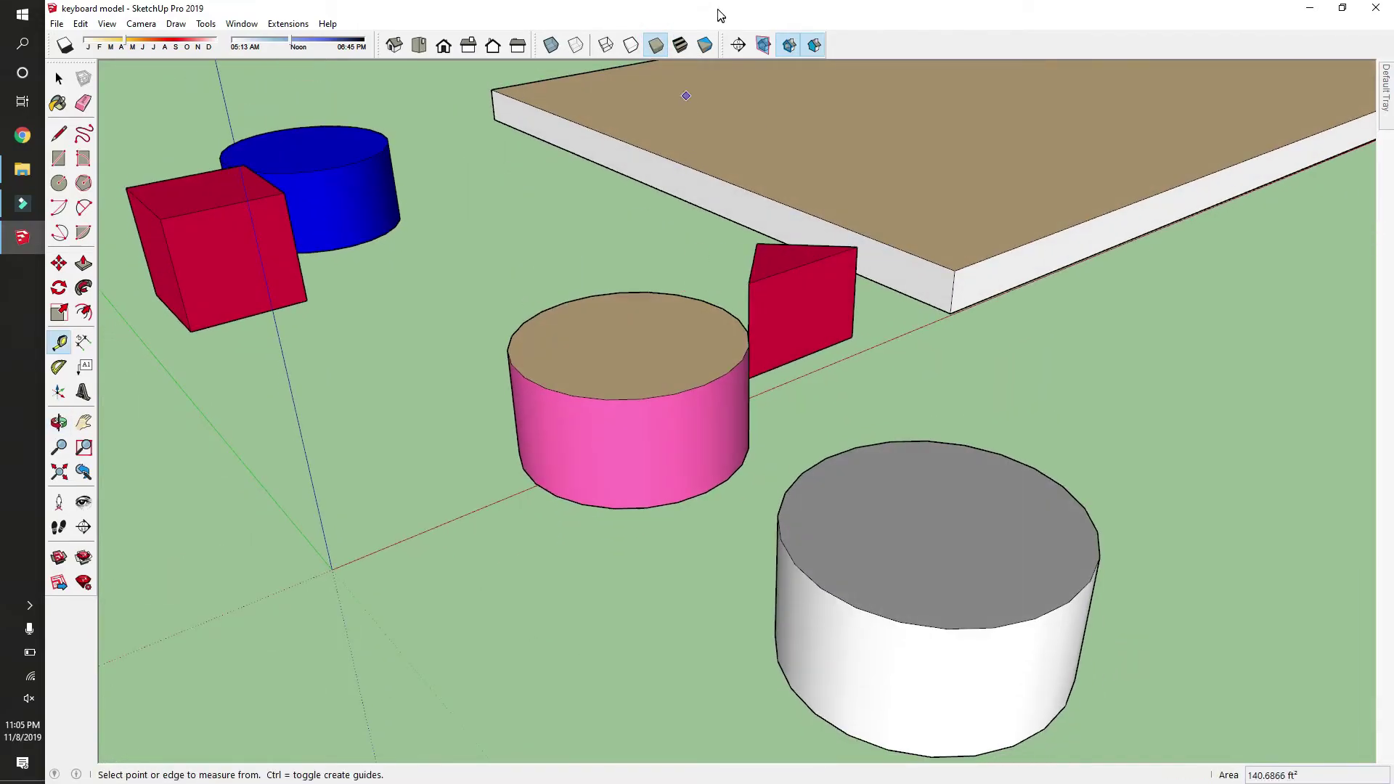
pyautogui.click(704, 46)
pyautogui.scroll(-3, 684, 225)
pyautogui.moveTo(684, 224); pyautogui.dragTo(706, 139, button='middle')
pyautogui.keyDown('shift'); pyautogui.moveTo(595, 175); pyautogui.dragTo(551, 343, button='middle'); pyautogui.keyUp('shift')
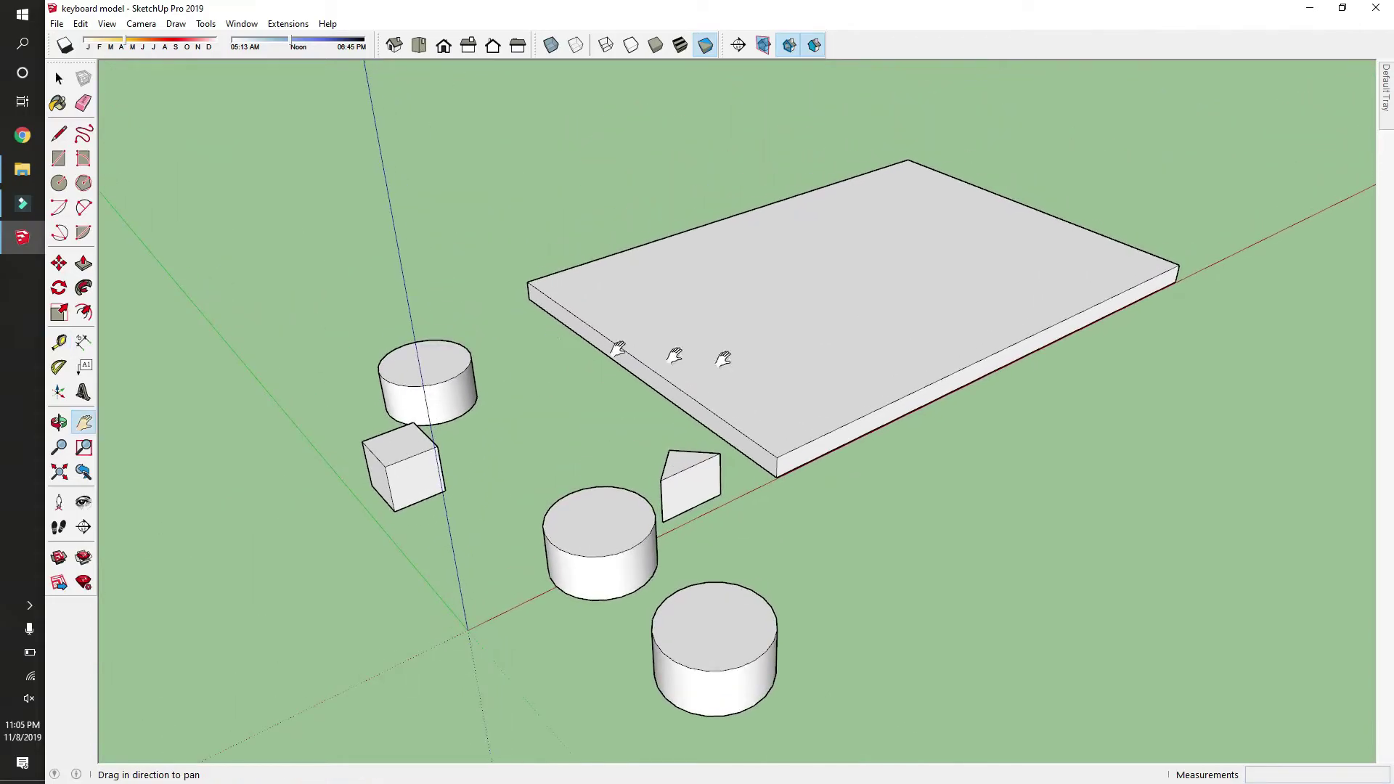
# Preview the Hidden Line and Wireframe styles, and return the model to Monochrome
pyautogui.click(632, 48)
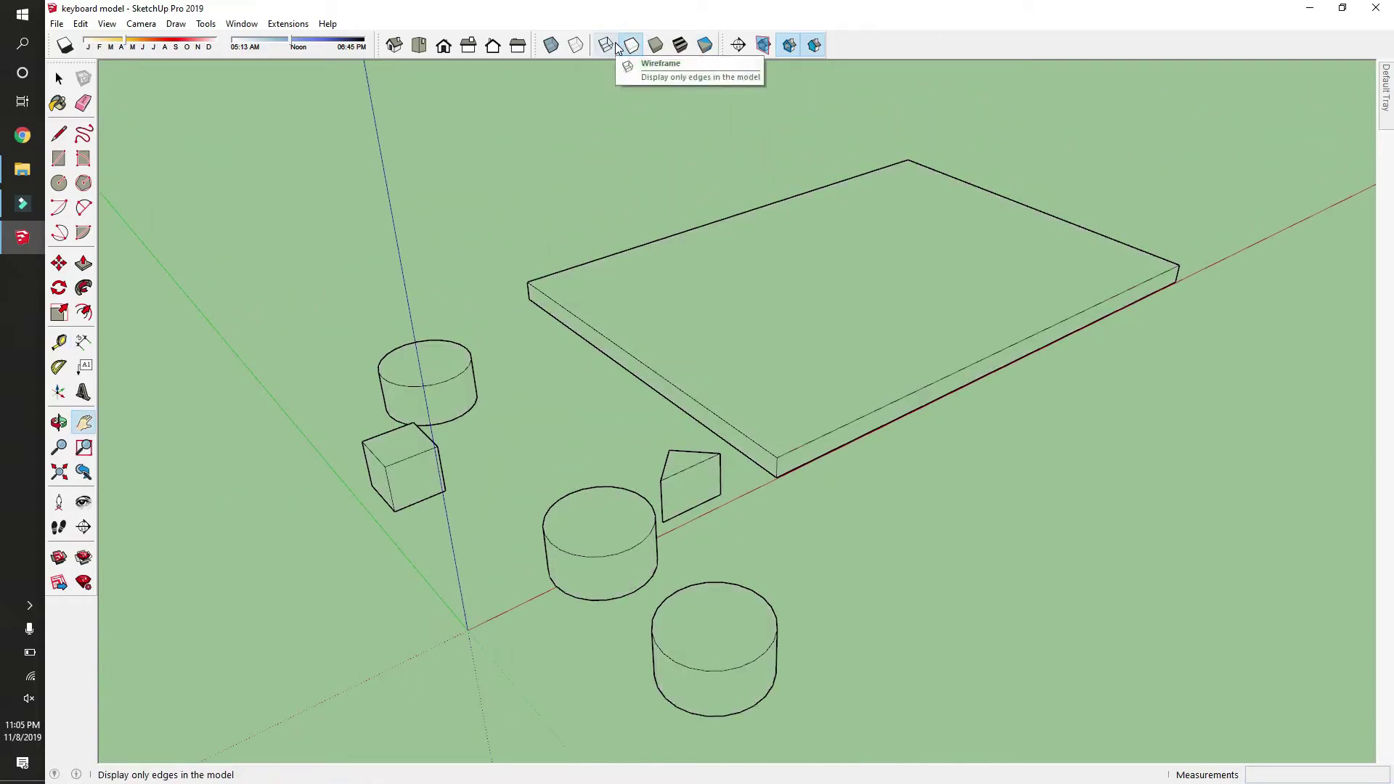
pyautogui.click(606, 45)
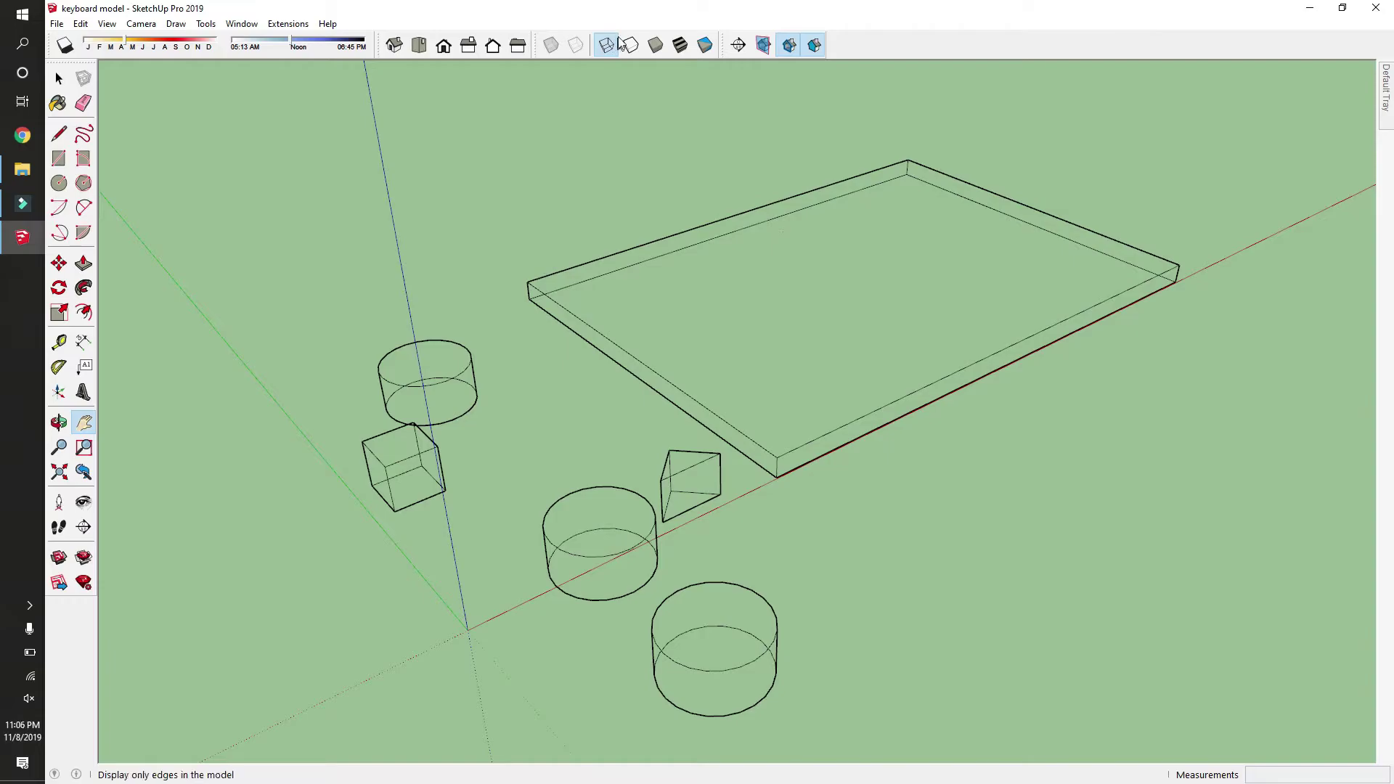
pyautogui.click(705, 46)
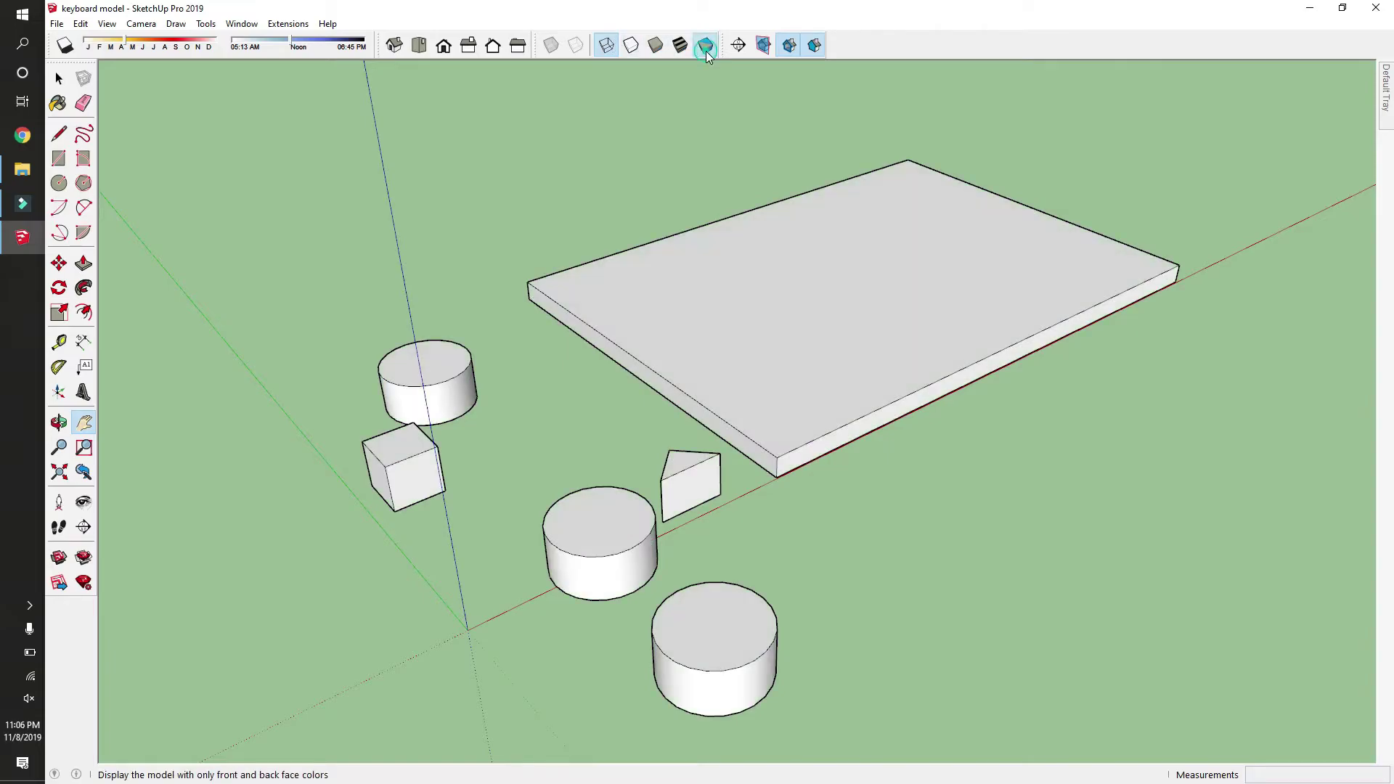
# Preview X-ray transparency on the monochrome model and switch it back off
pyautogui.click(550, 45)
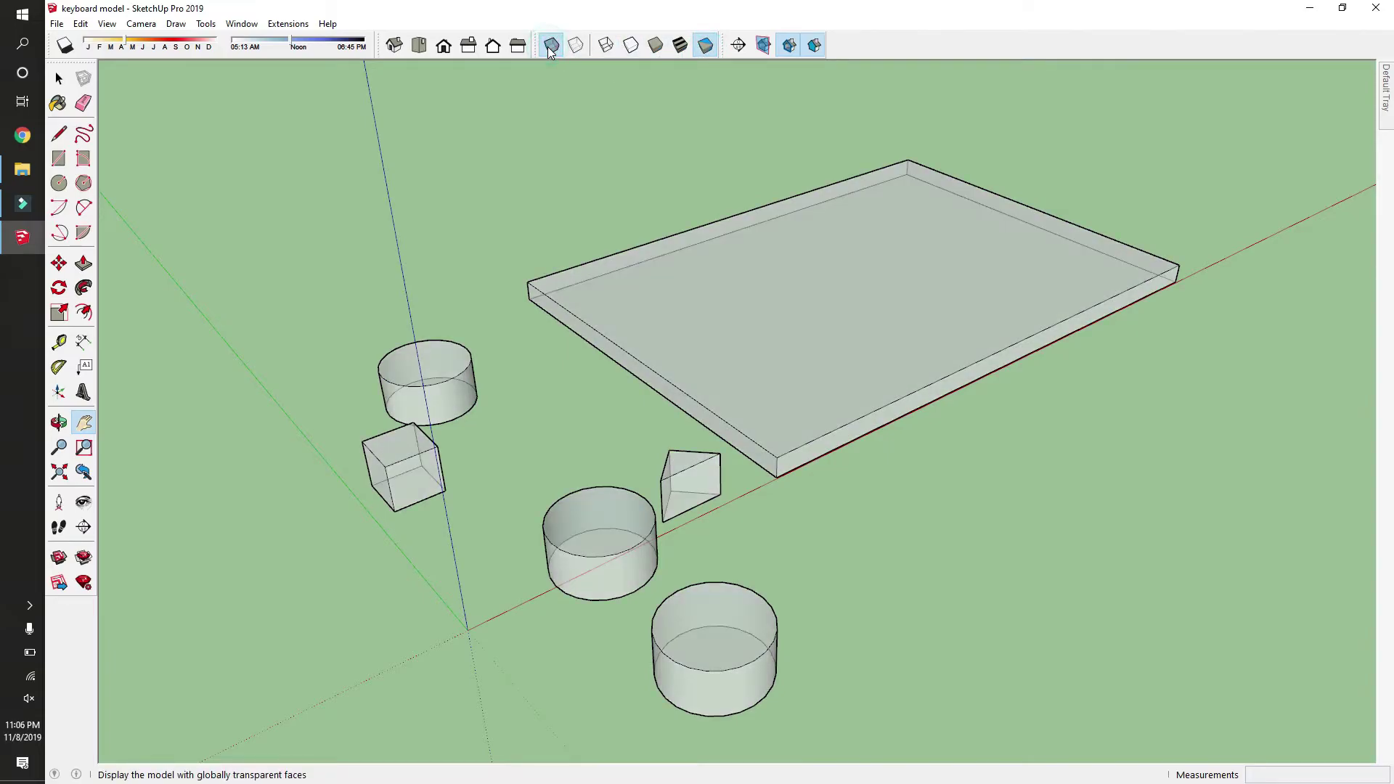
pyautogui.click(550, 46)
pyautogui.press('m')
pyautogui.press('space')
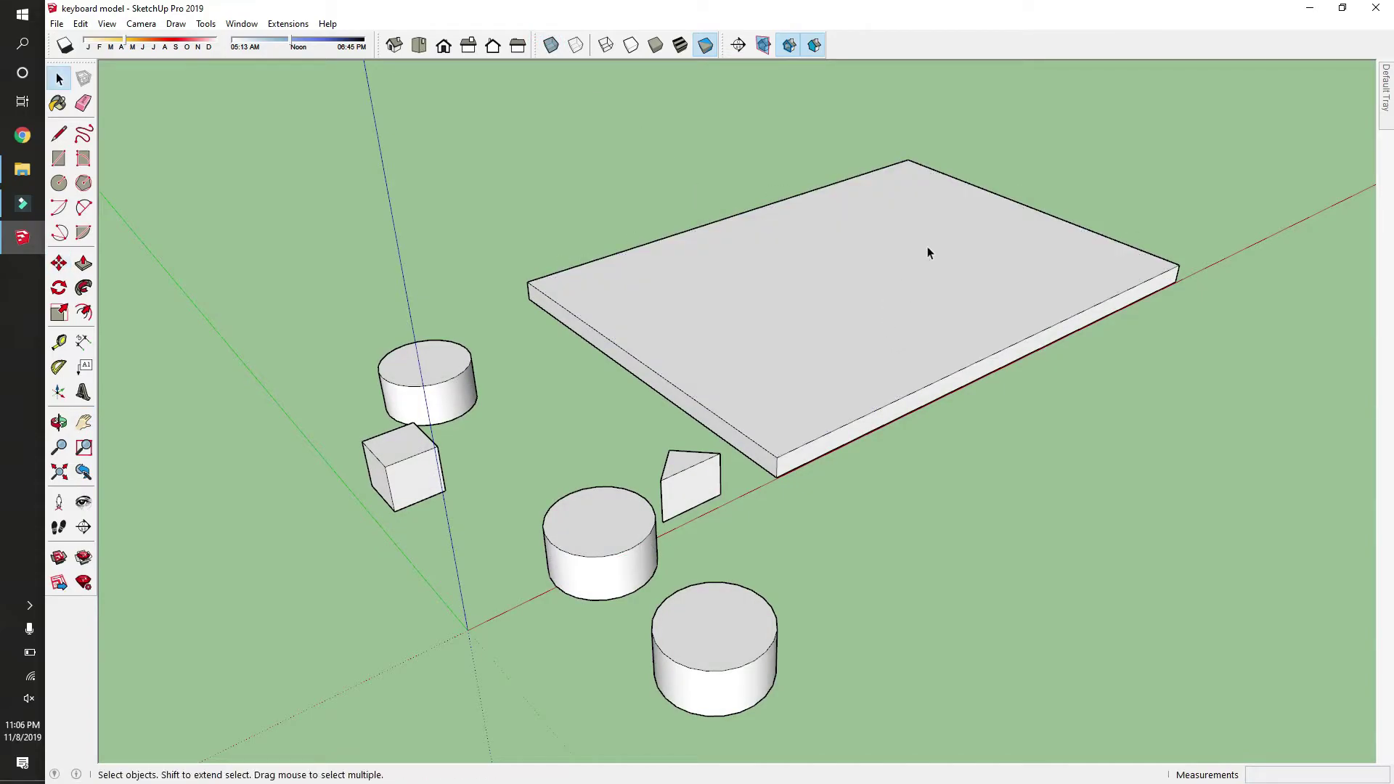
# Select the large slab and, with X-ray turned on, move it about 7' 2 3/8" by its hidden rear bottom corner
pyautogui.moveTo(1139, 150); pyautogui.dragTo(614, 396)
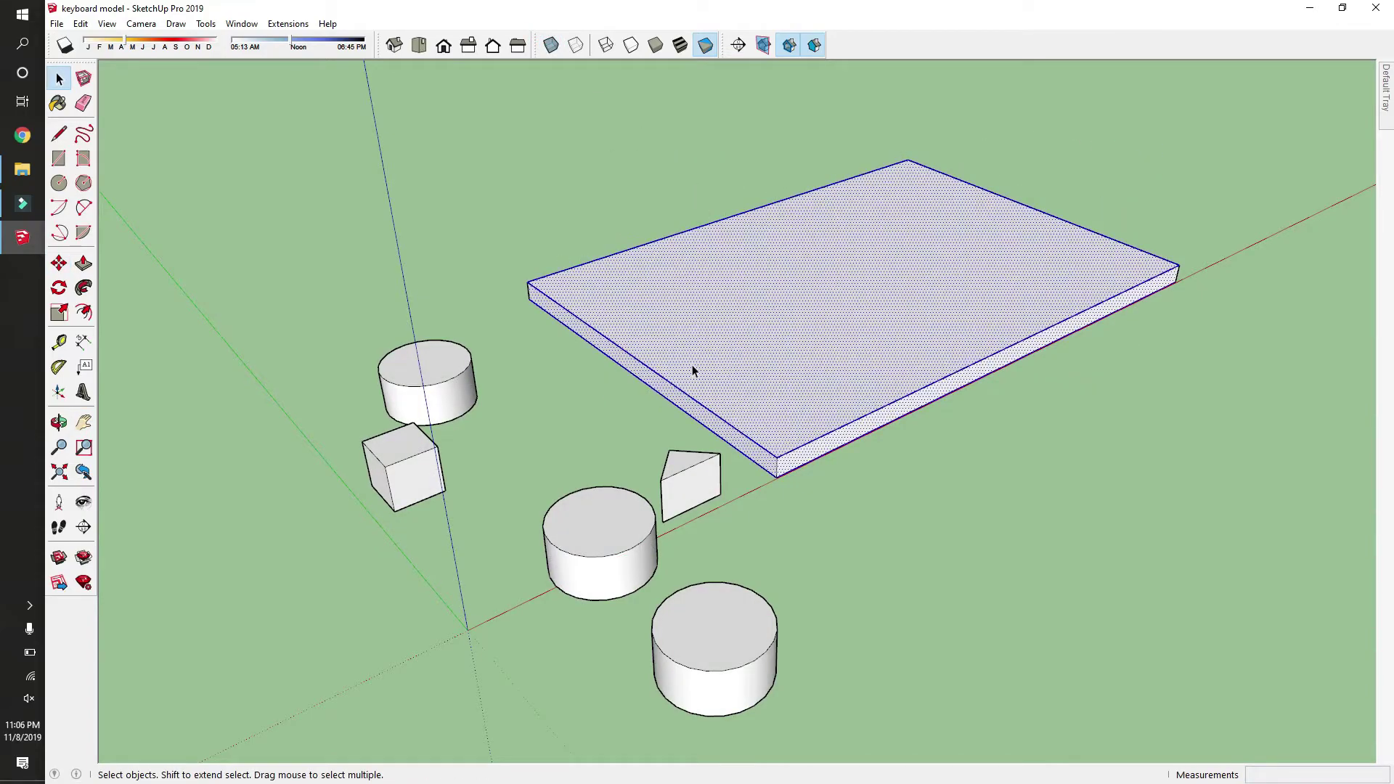
pyautogui.click(816, 334)
pyautogui.press('m')
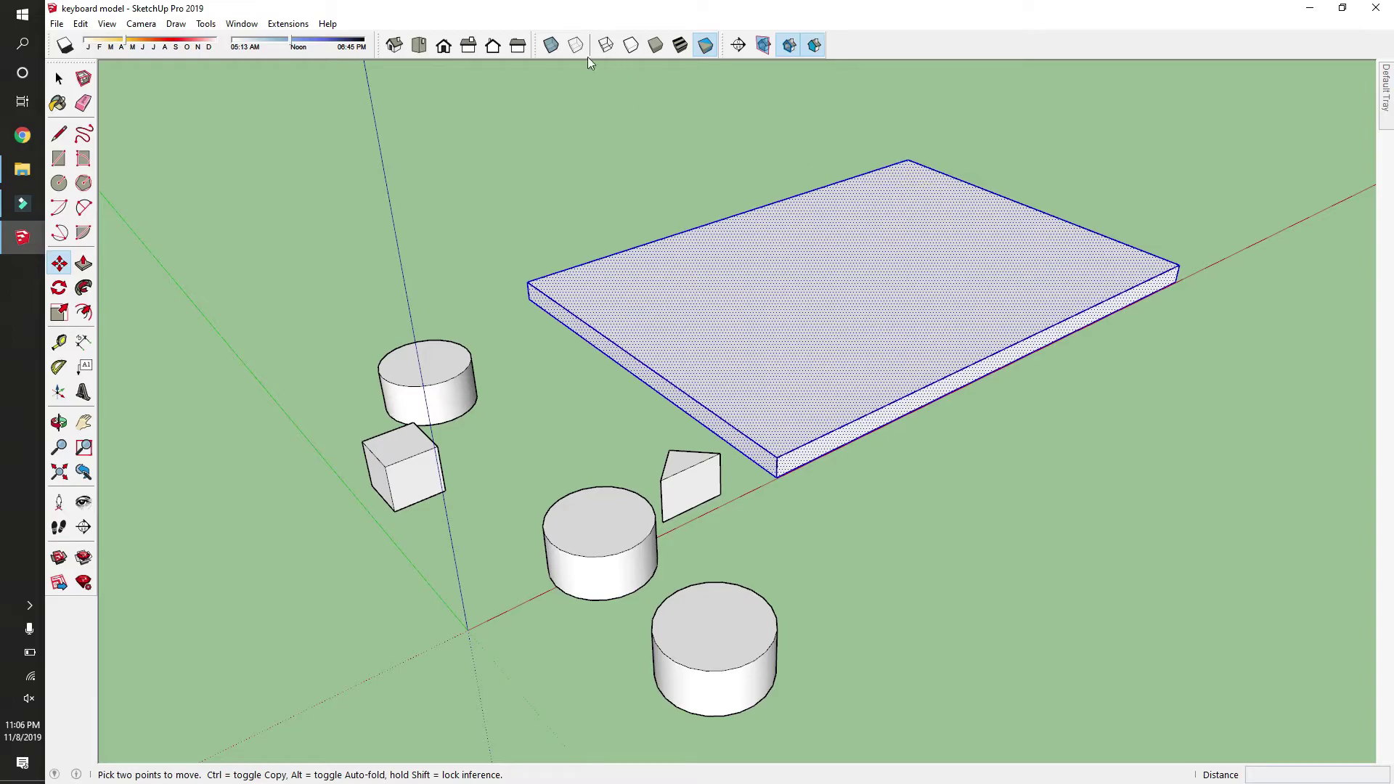
pyautogui.click(549, 47)
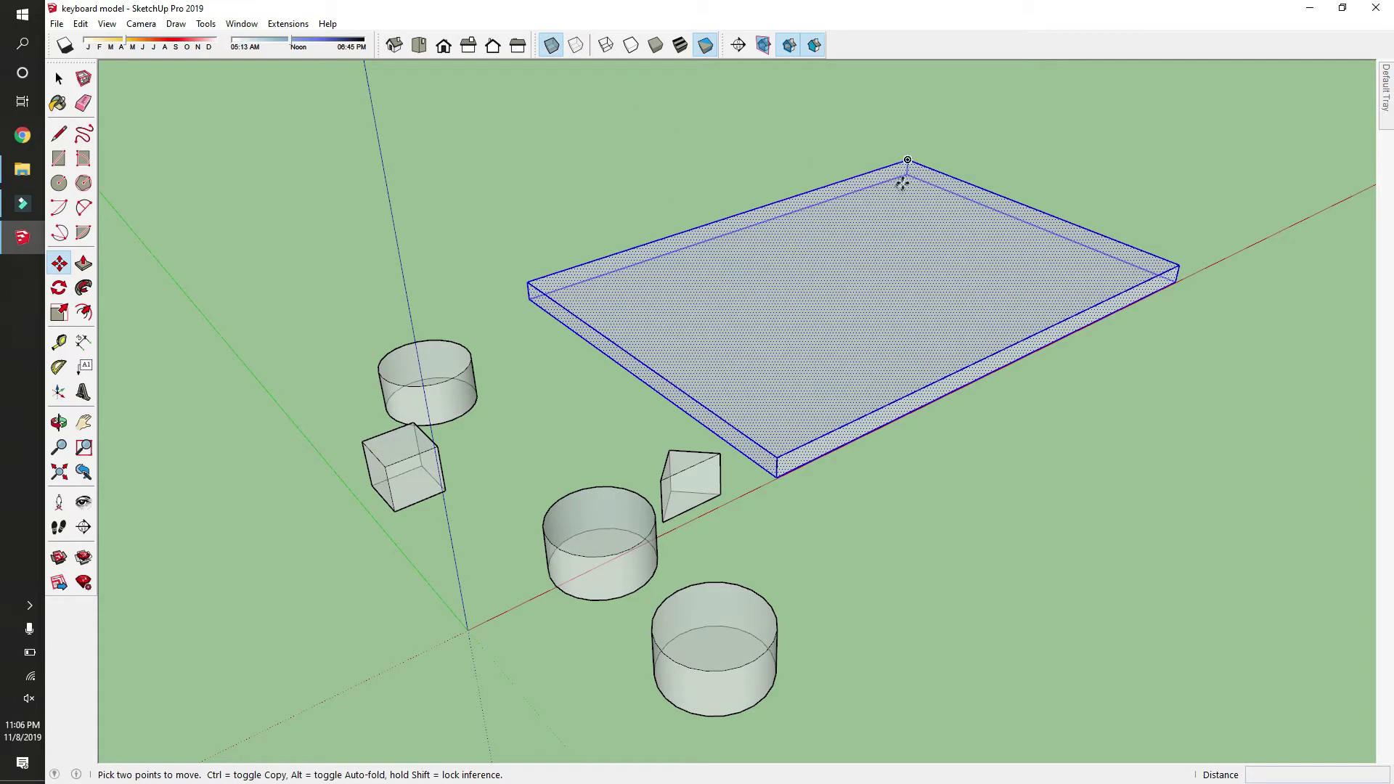
pyautogui.click(907, 177)
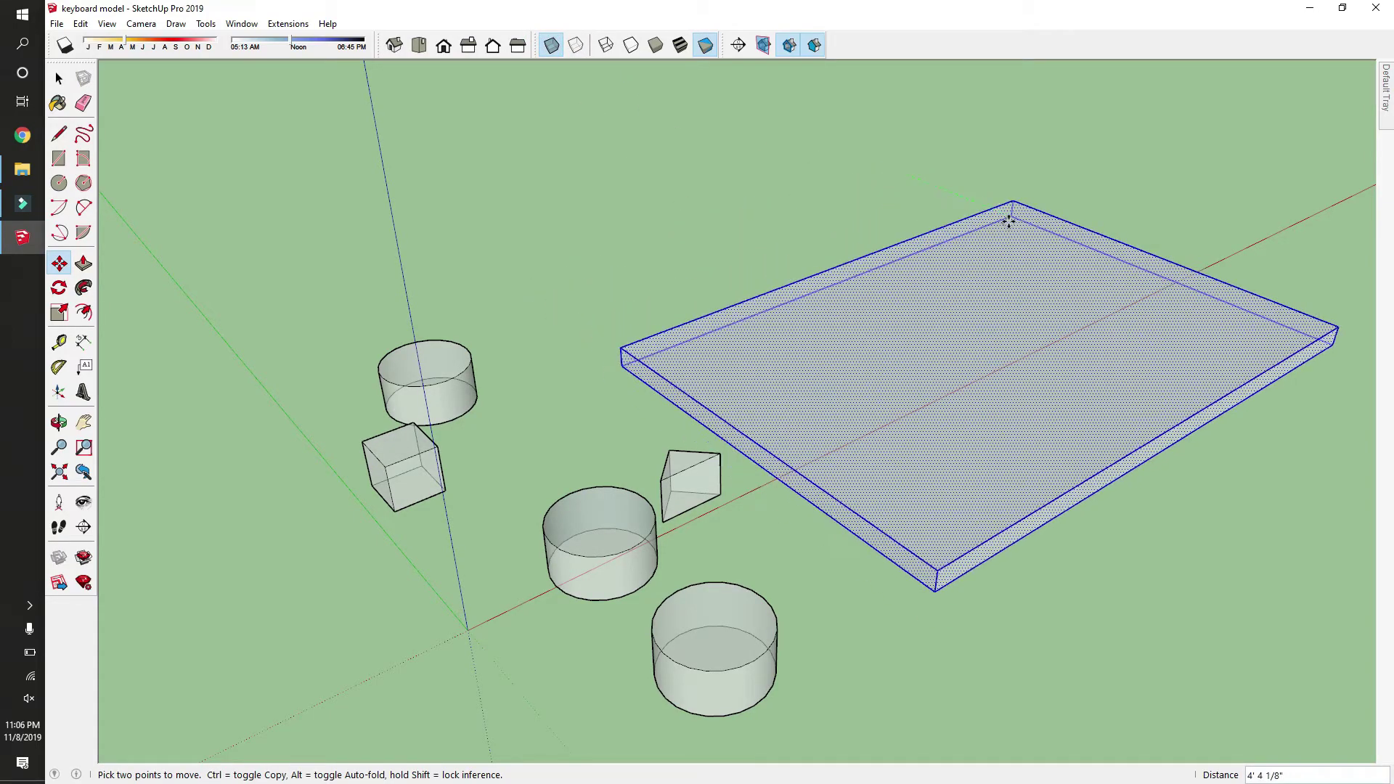
pyautogui.click(766, 109)
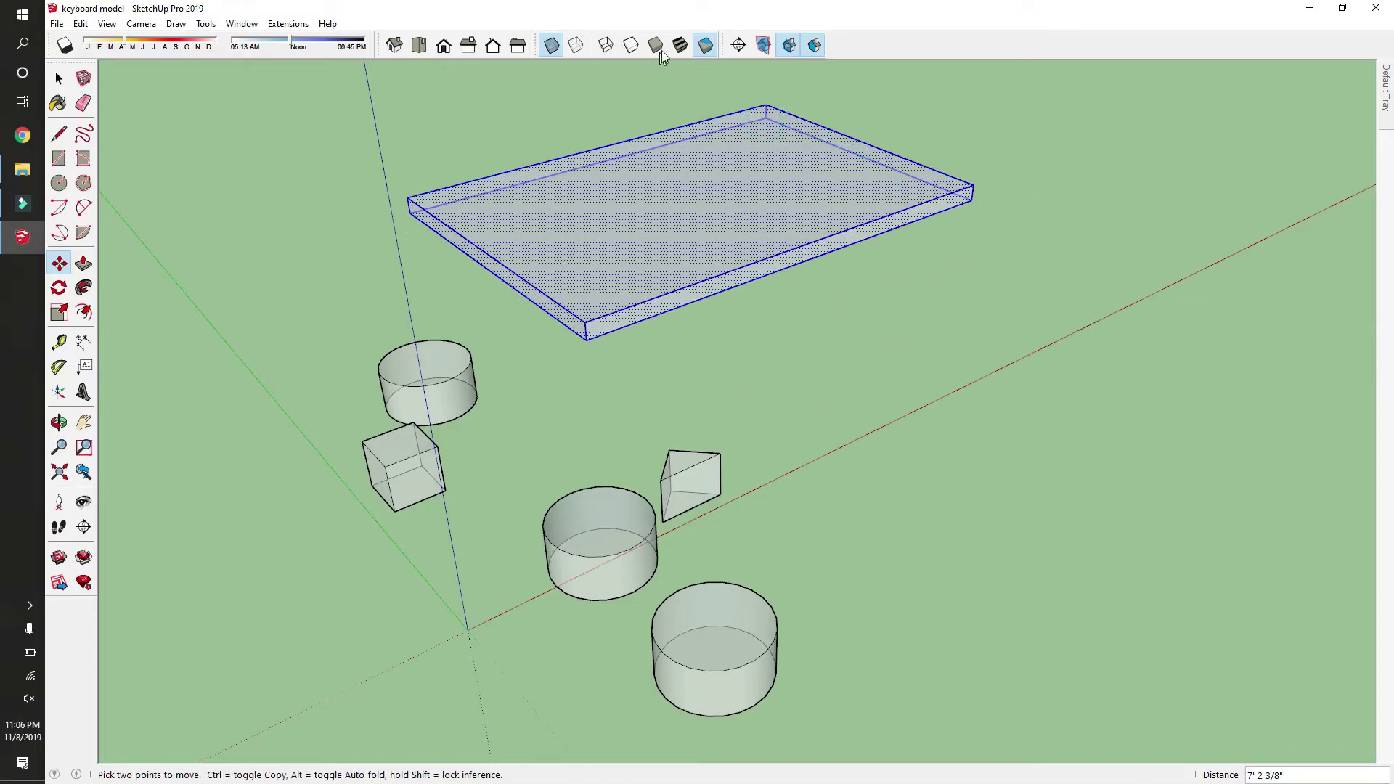
# Display the model in the Shaded With Textures style and turn X-ray off
pyautogui.click(680, 45)
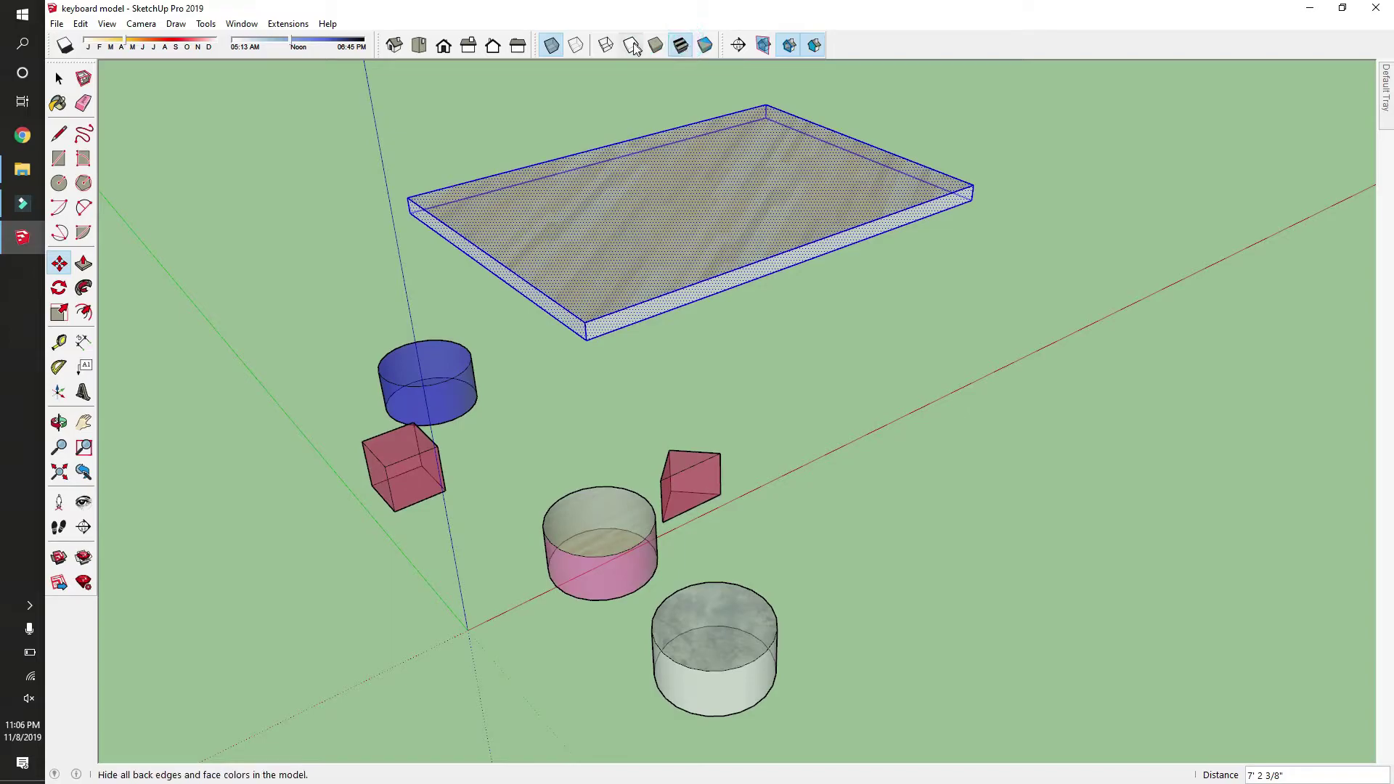
pyautogui.click(551, 45)
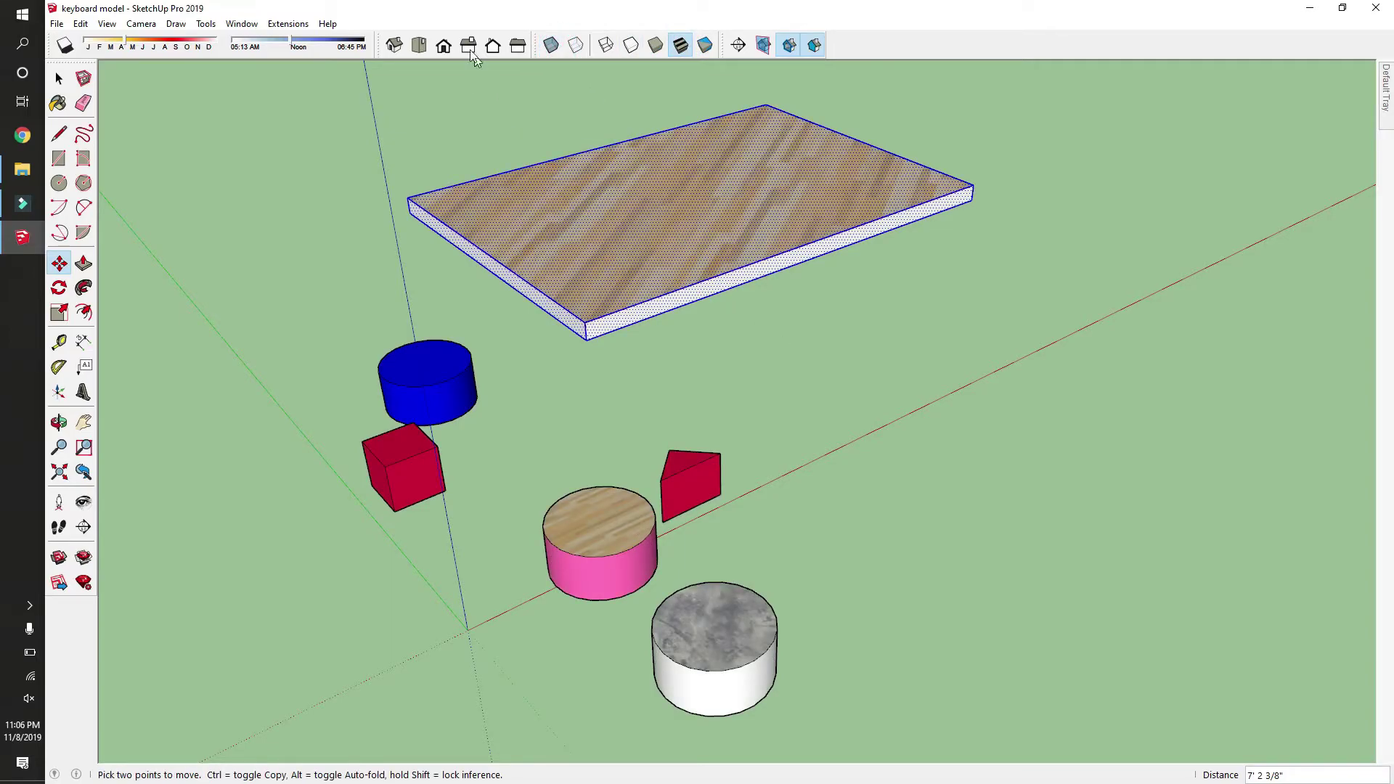
# Look at the model in the standard front and top views, fitting all of it in the top view
pyautogui.click(444, 45)
pyautogui.click(419, 46)
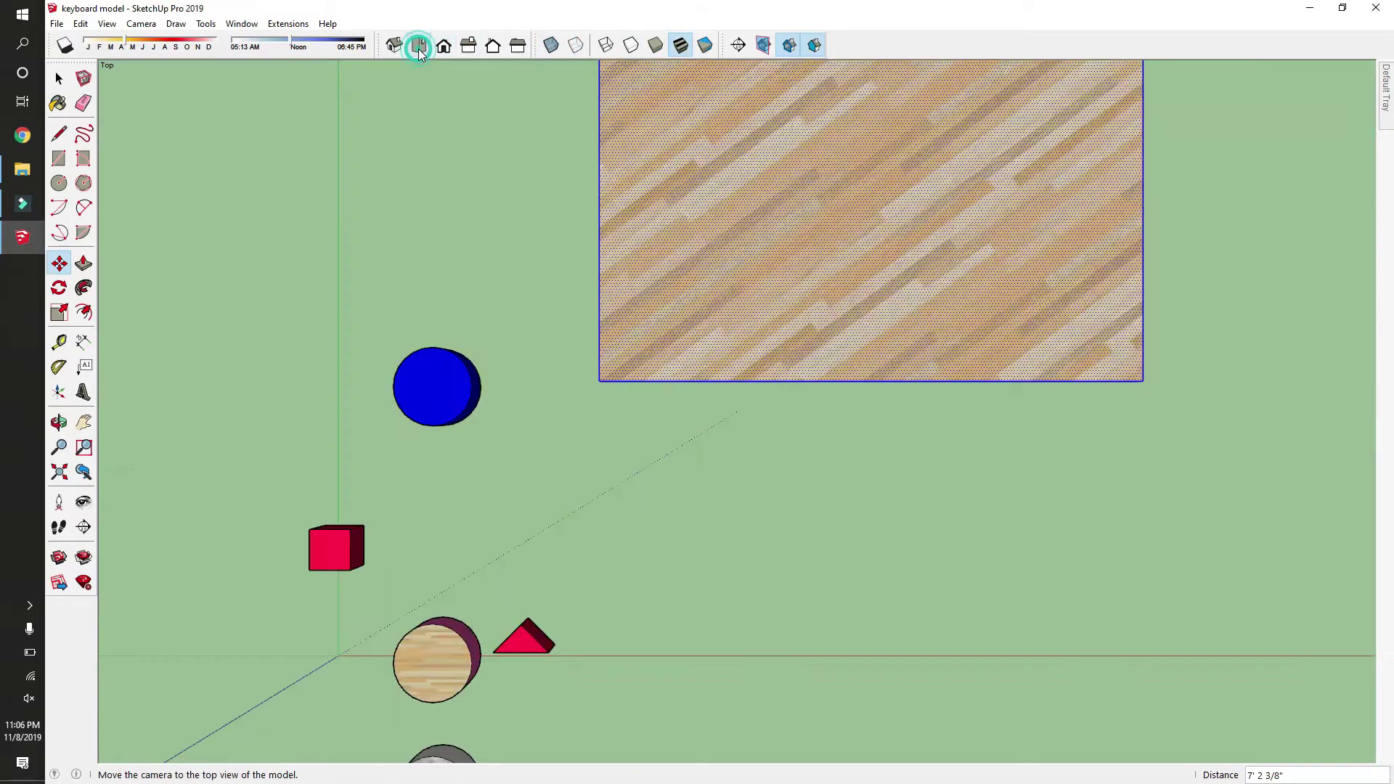
pyautogui.scroll(-3, 791, 446)
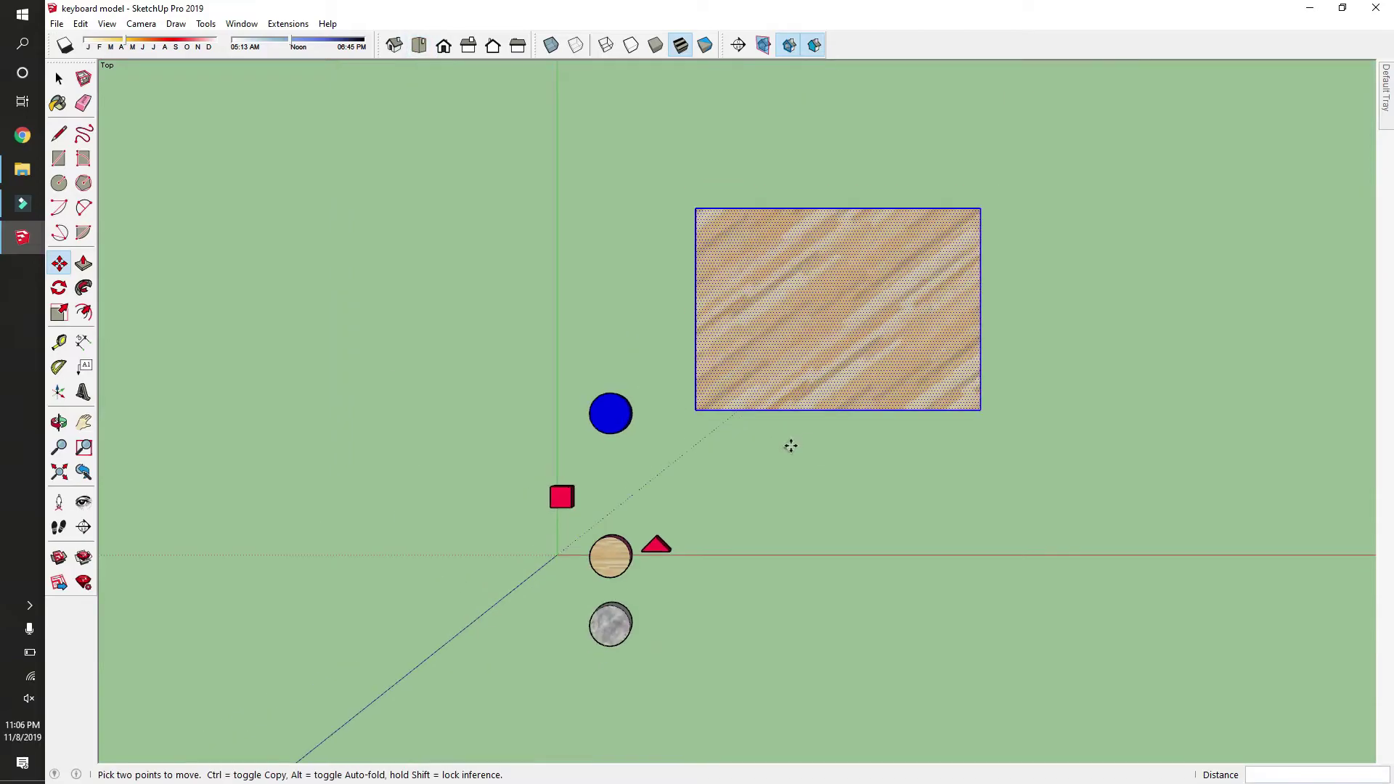
pyautogui.click(59, 472)
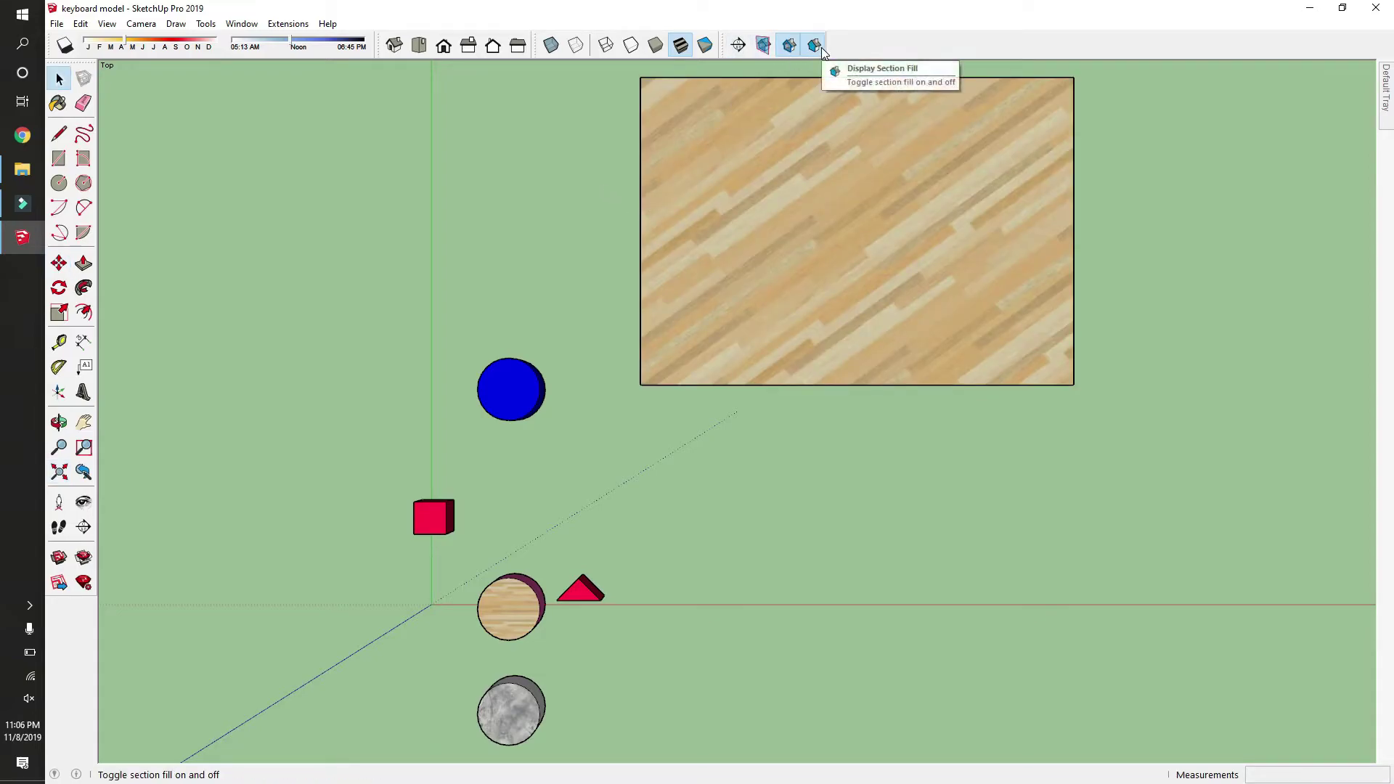
# In isometric view, place a section plane on the large slab's narrow end face, accepting the default name and symbol
pyautogui.click(394, 46)
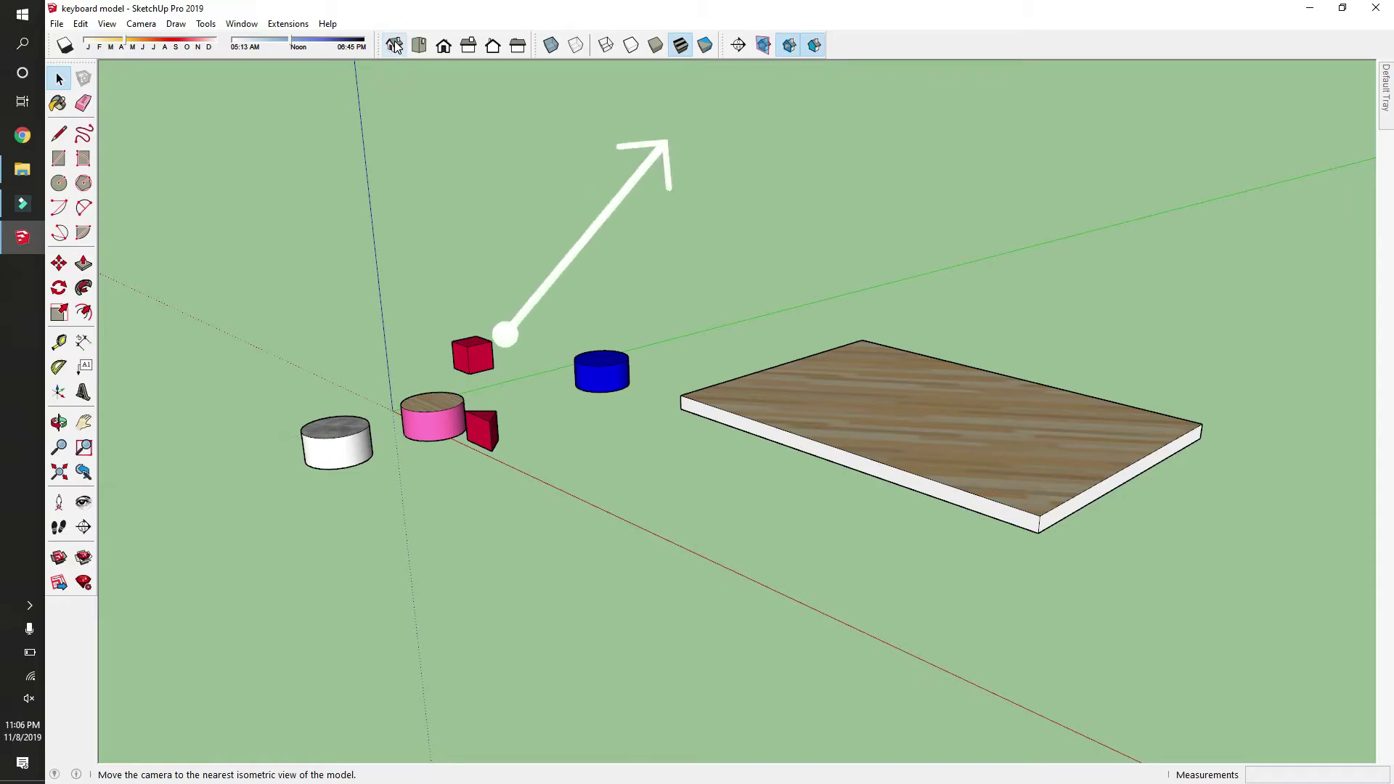
pyautogui.click(738, 45)
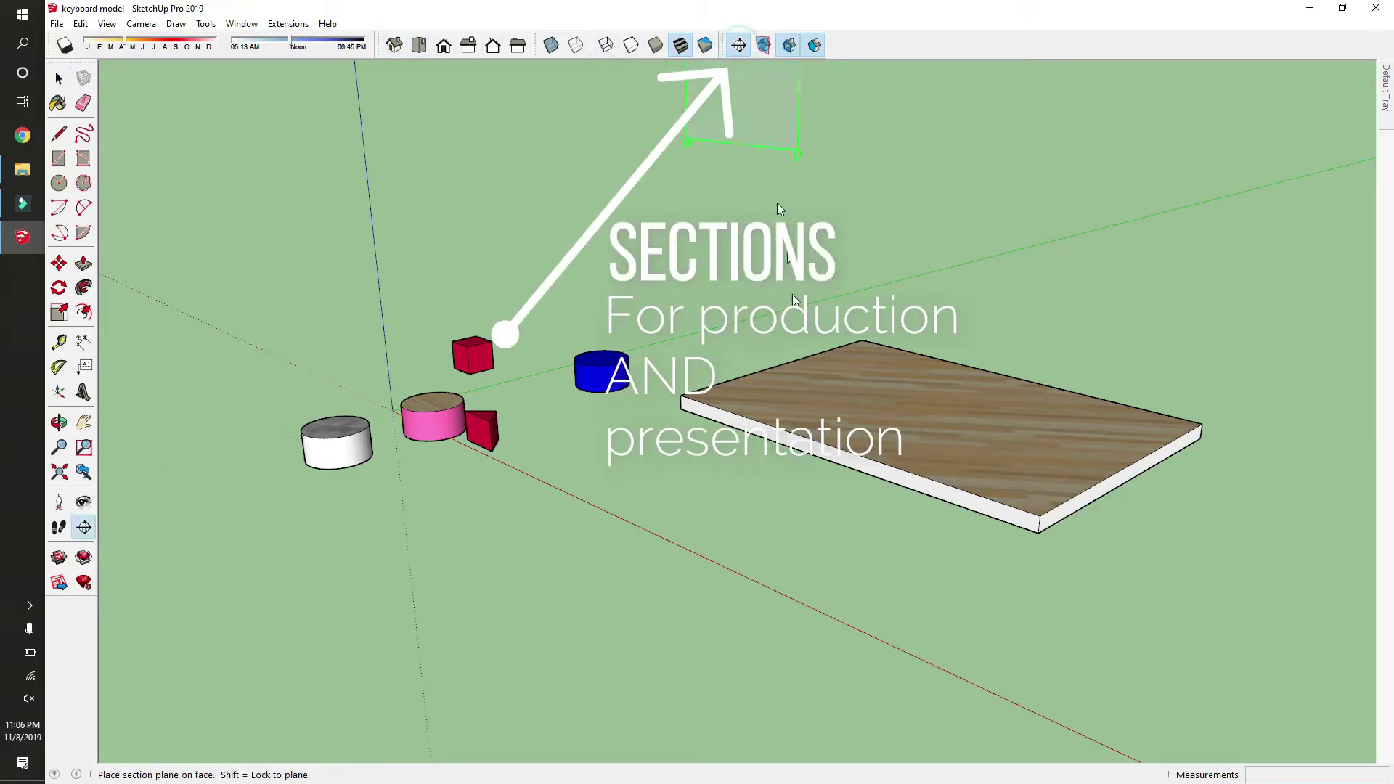
pyautogui.click(1105, 488)
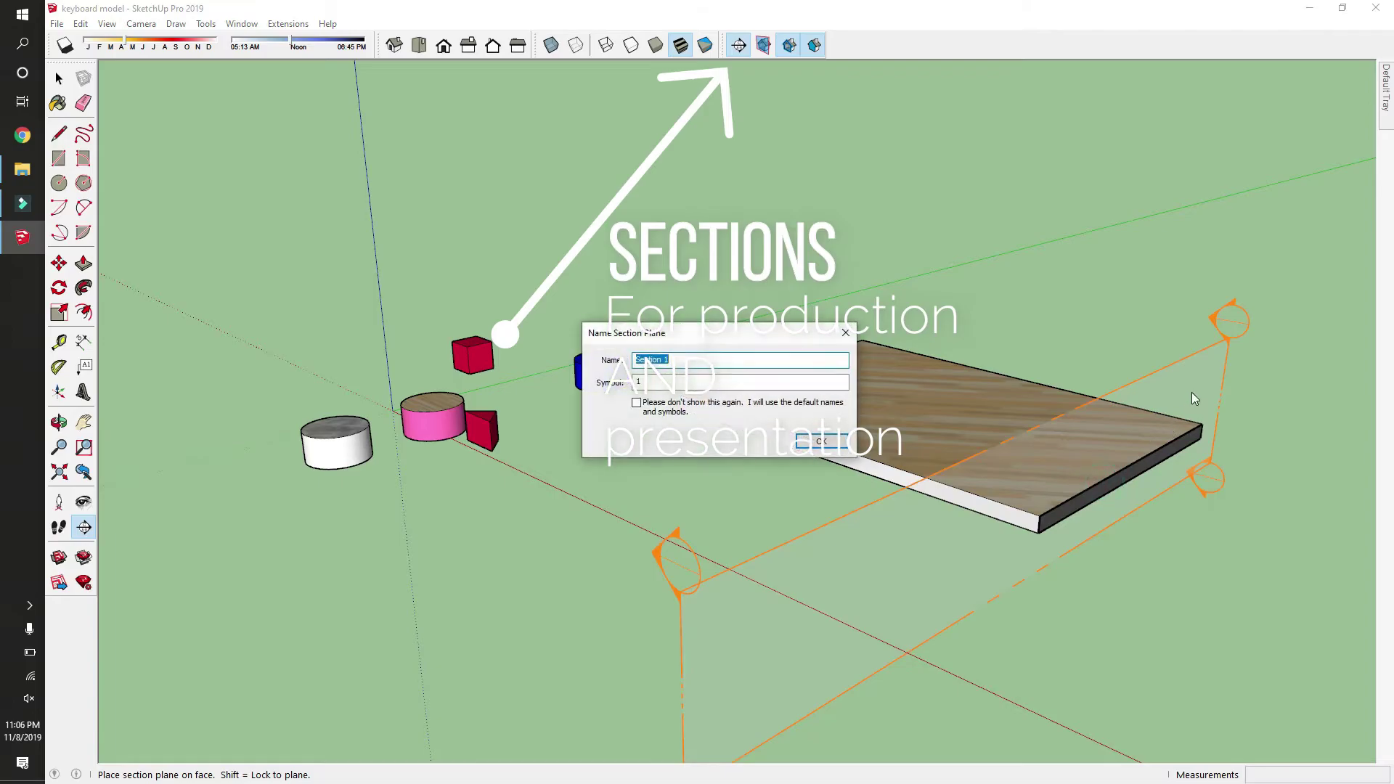
pyautogui.press('Return')
# Select the section plane and move it about 4' 8 3/8" inward along the slab to cut through it
pyautogui.moveTo(1293, 299); pyautogui.dragTo(1213, 360)
pyautogui.press('m')
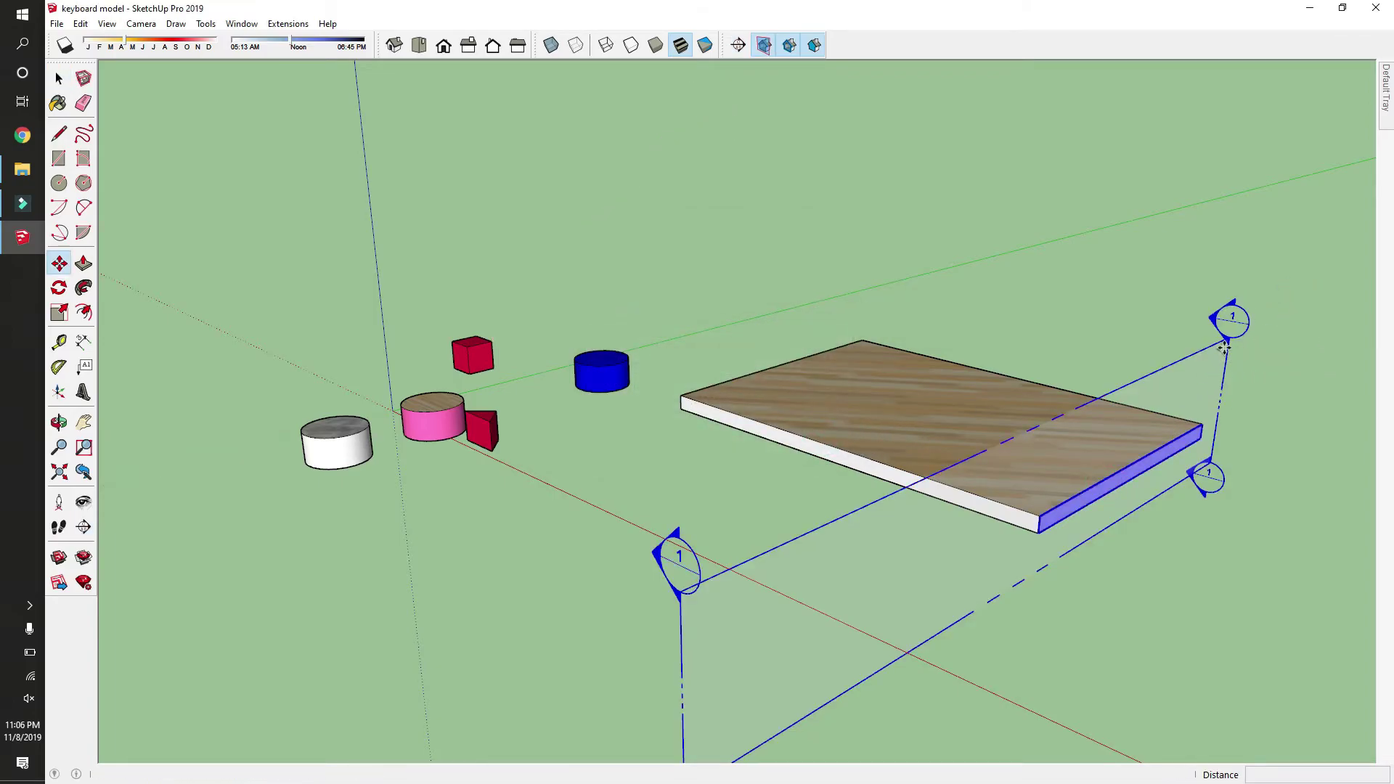
pyautogui.click(1224, 349)
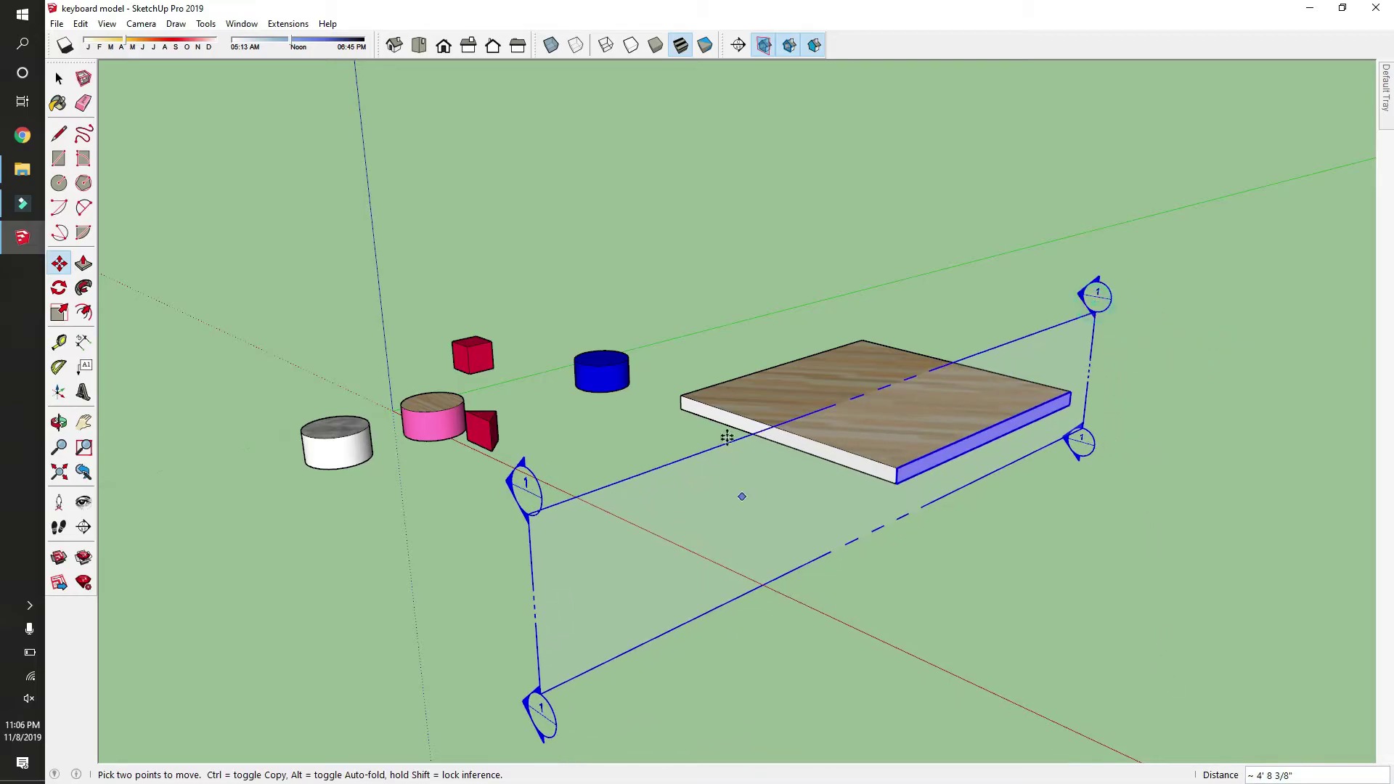
# Toggle the section cut off and back on, and hide the section plane
pyautogui.click(789, 52)
pyautogui.click(789, 54)
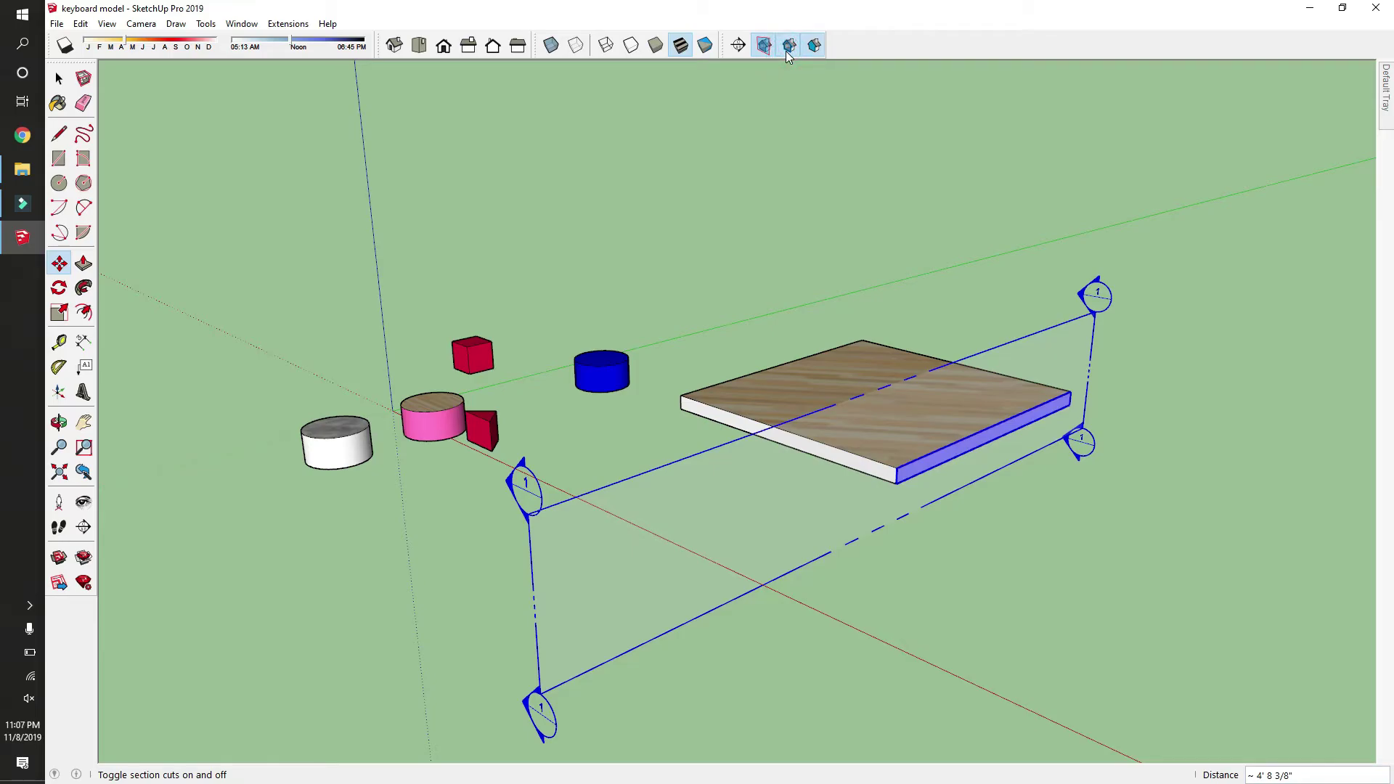
pyautogui.click(762, 45)
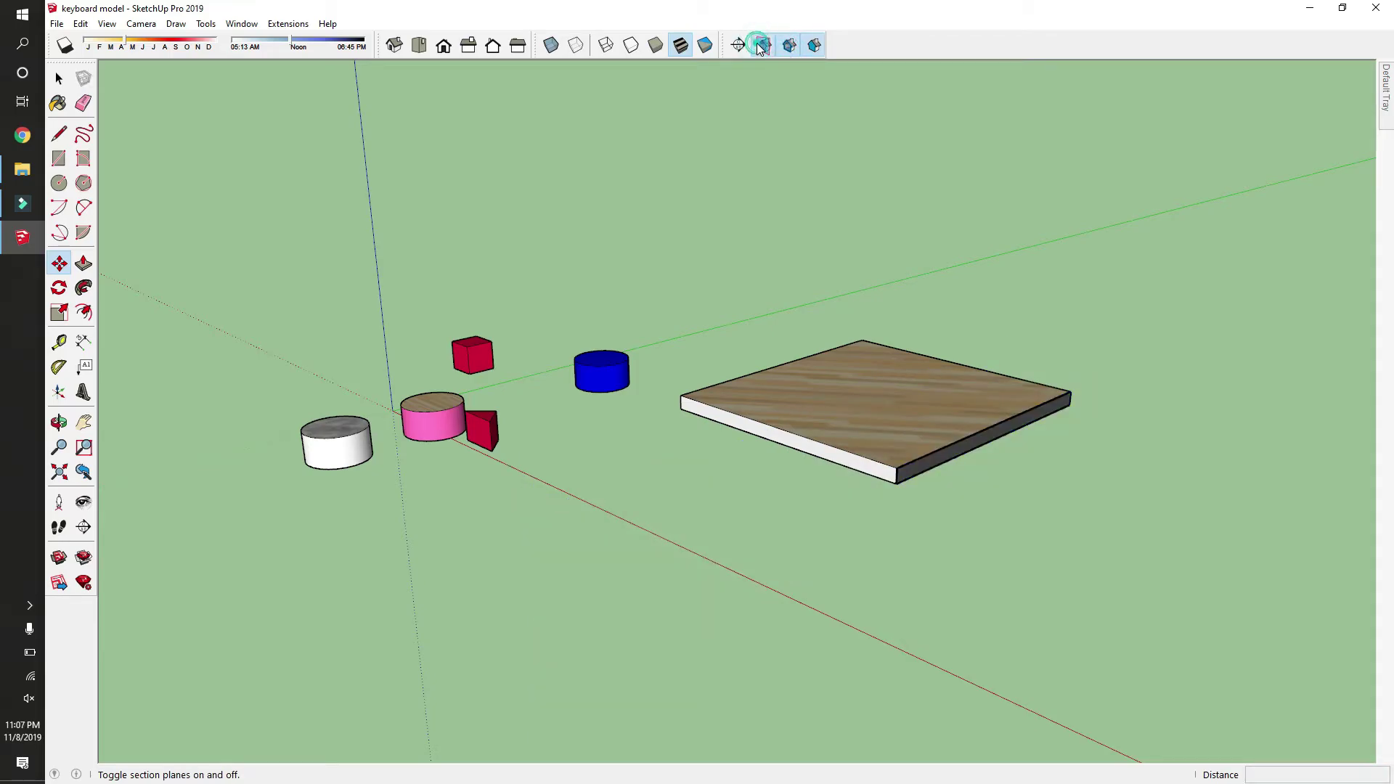
pyautogui.click(761, 47)
pyautogui.click(761, 46)
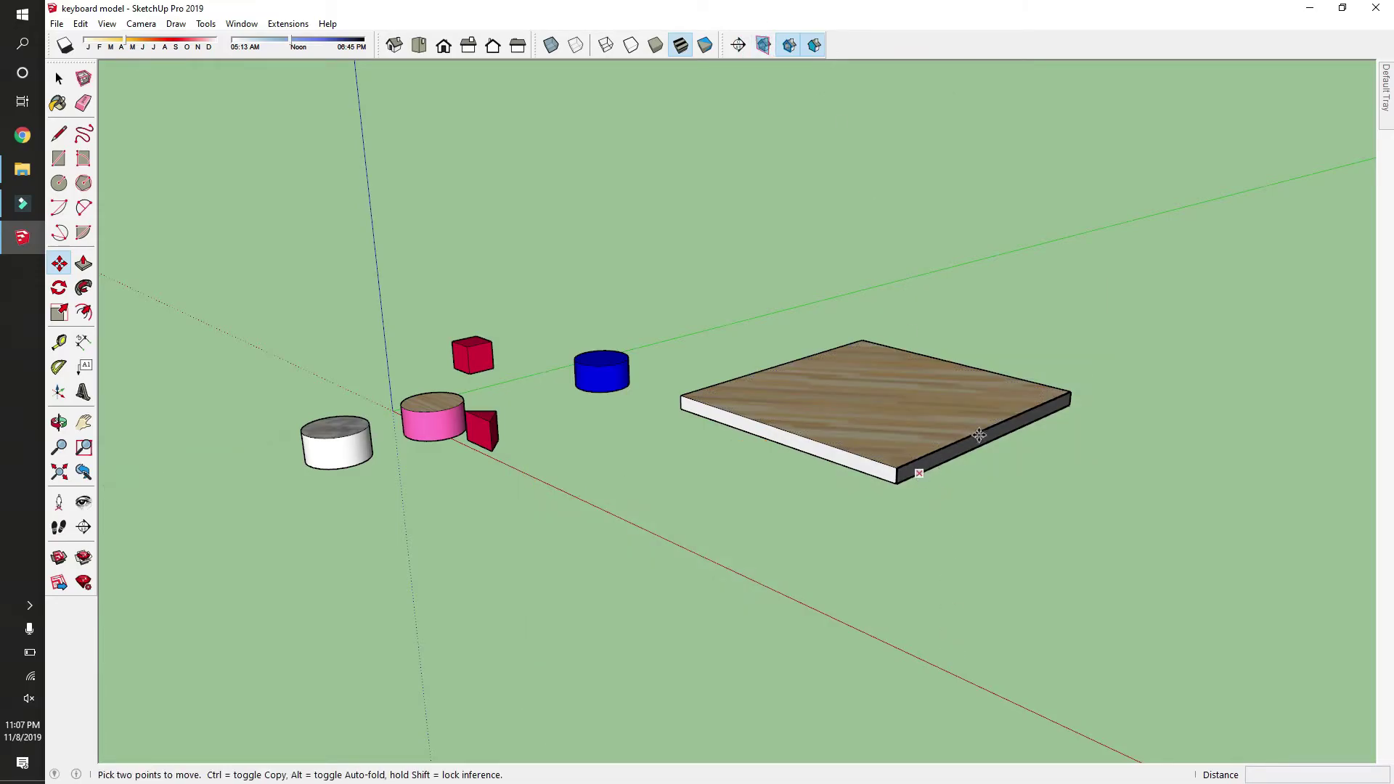
# Inspect the slab's cut face up close with section fill off and turn the fill back on
pyautogui.scroll(5, 982, 429)
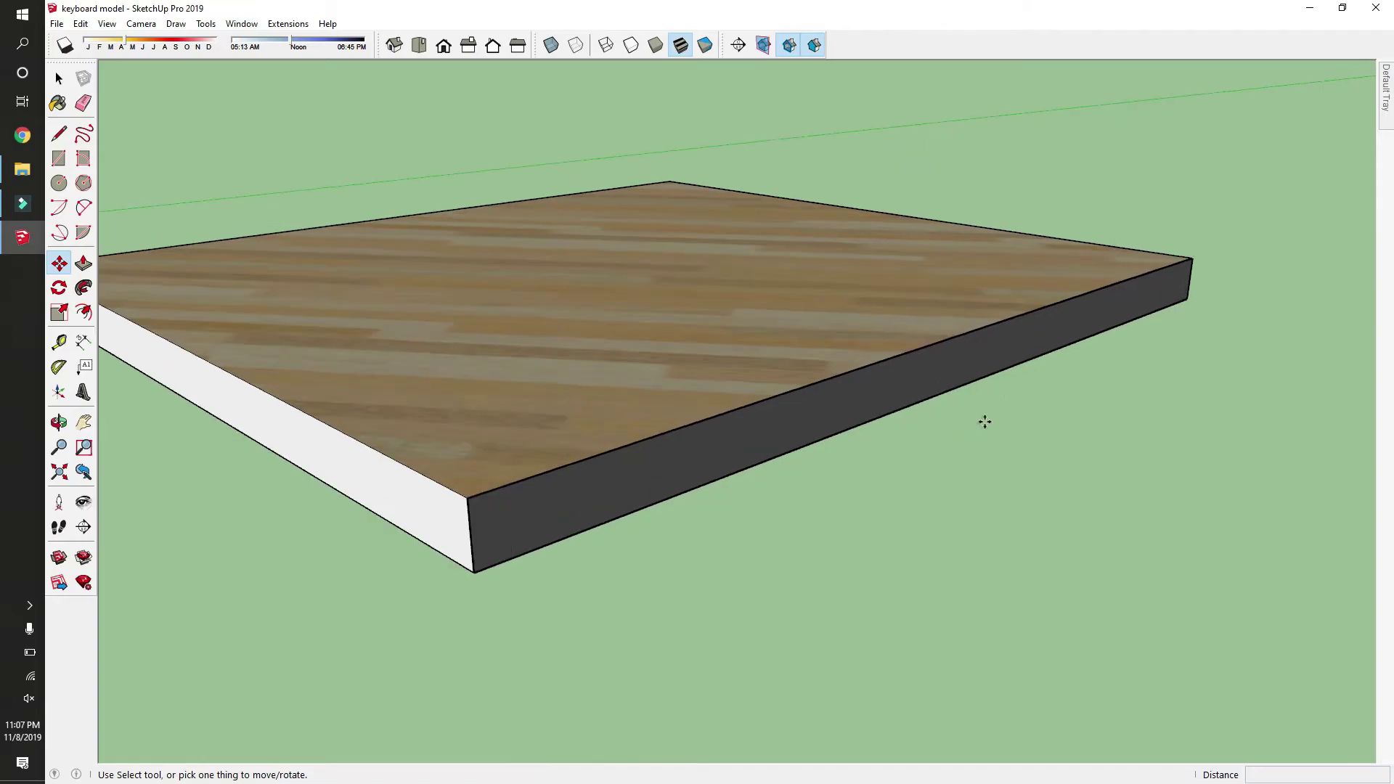
pyautogui.click(811, 49)
pyautogui.click(812, 47)
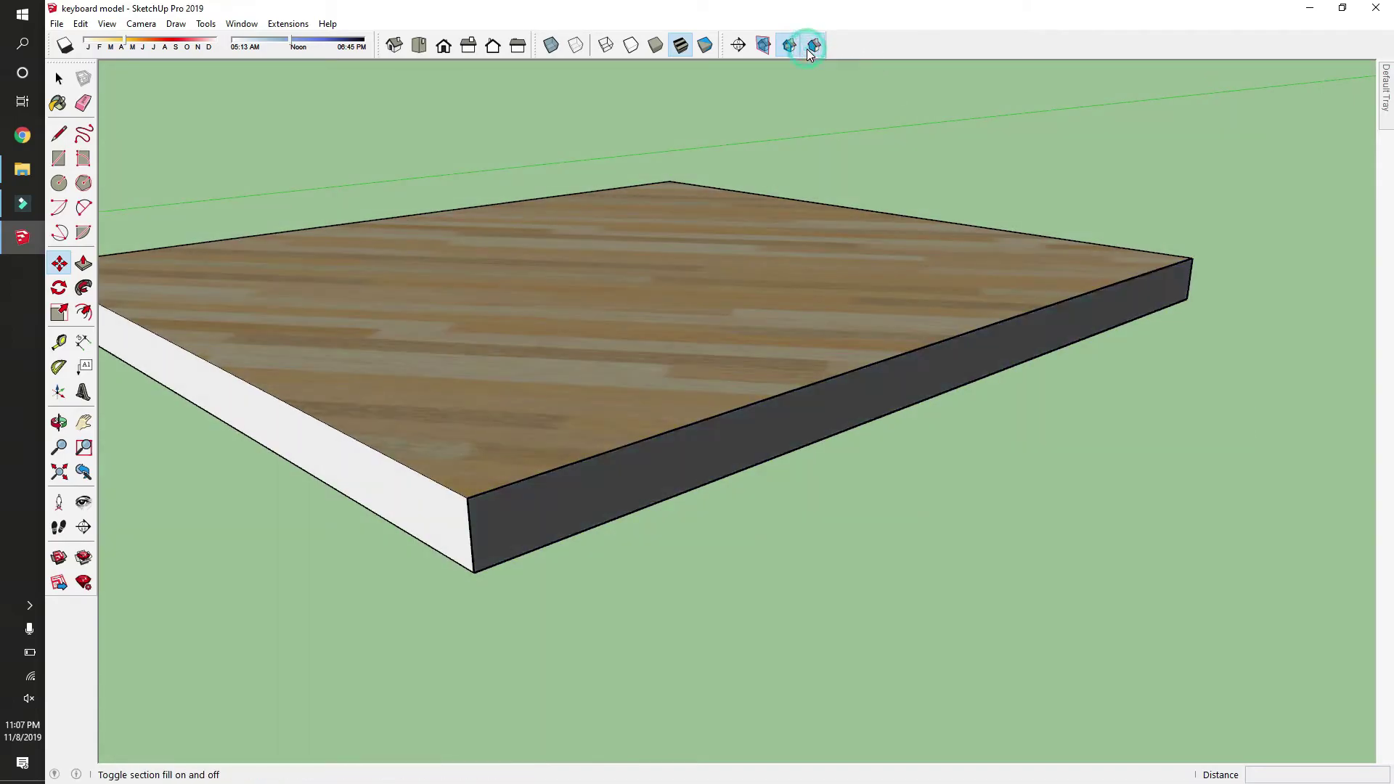
pyautogui.moveTo(1061, 535); pyautogui.dragTo(925, 489, button='middle')
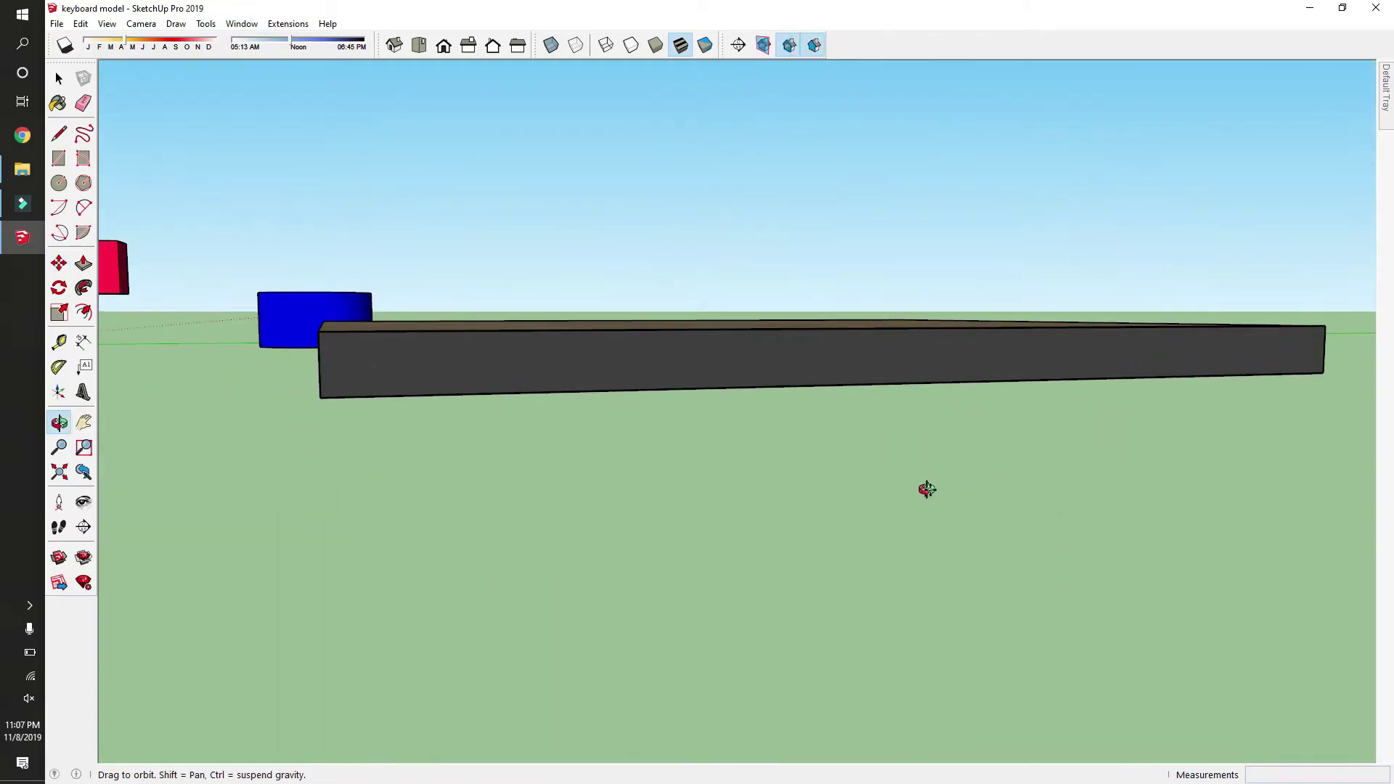
pyautogui.click(819, 52)
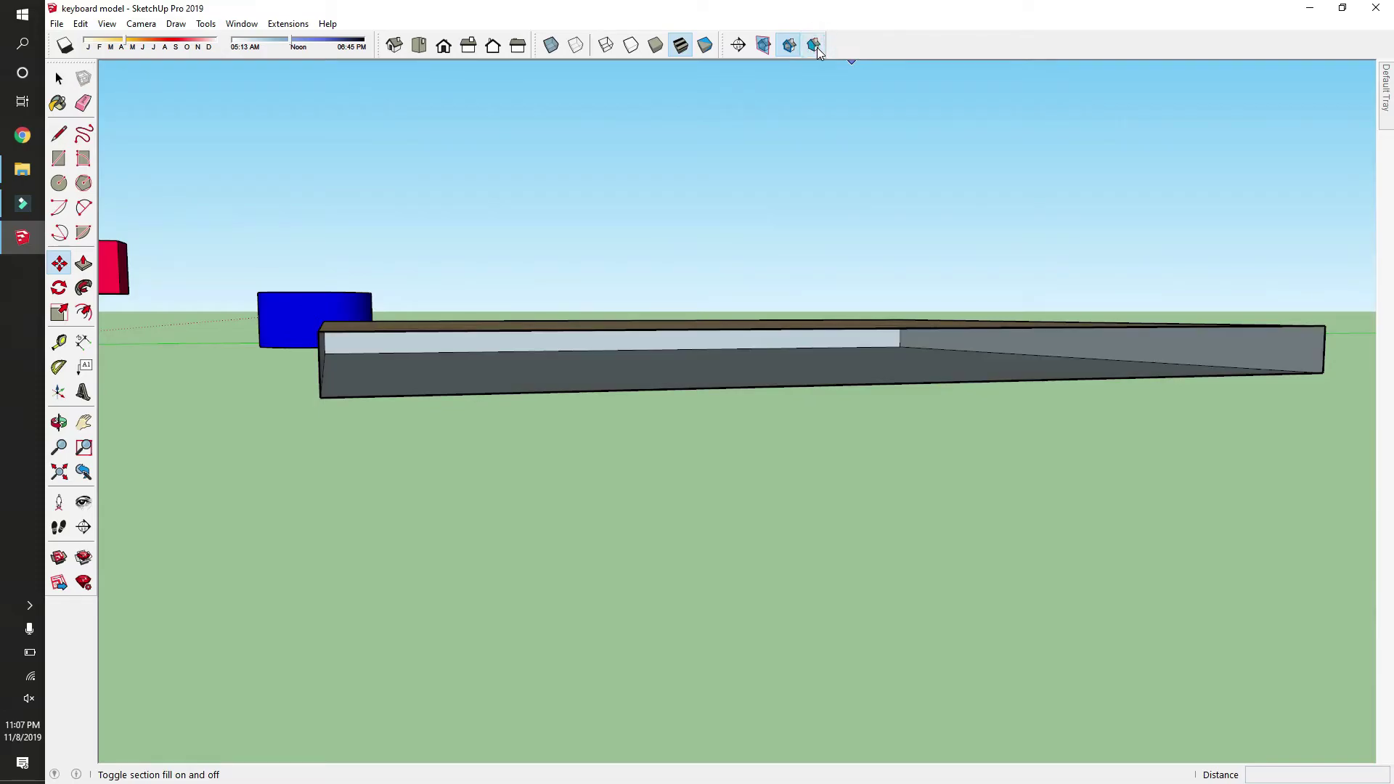
pyautogui.click(818, 49)
# Push/Pull the slab's wood-textured top face upward to make a tall block
pyautogui.moveTo(471, 433); pyautogui.dragTo(723, 618, button='middle')
pyautogui.scroll(-5, 528, 567)
pyautogui.press('p')
pyautogui.moveTo(793, 584); pyautogui.dragTo(936, 475)
pyautogui.press('f')
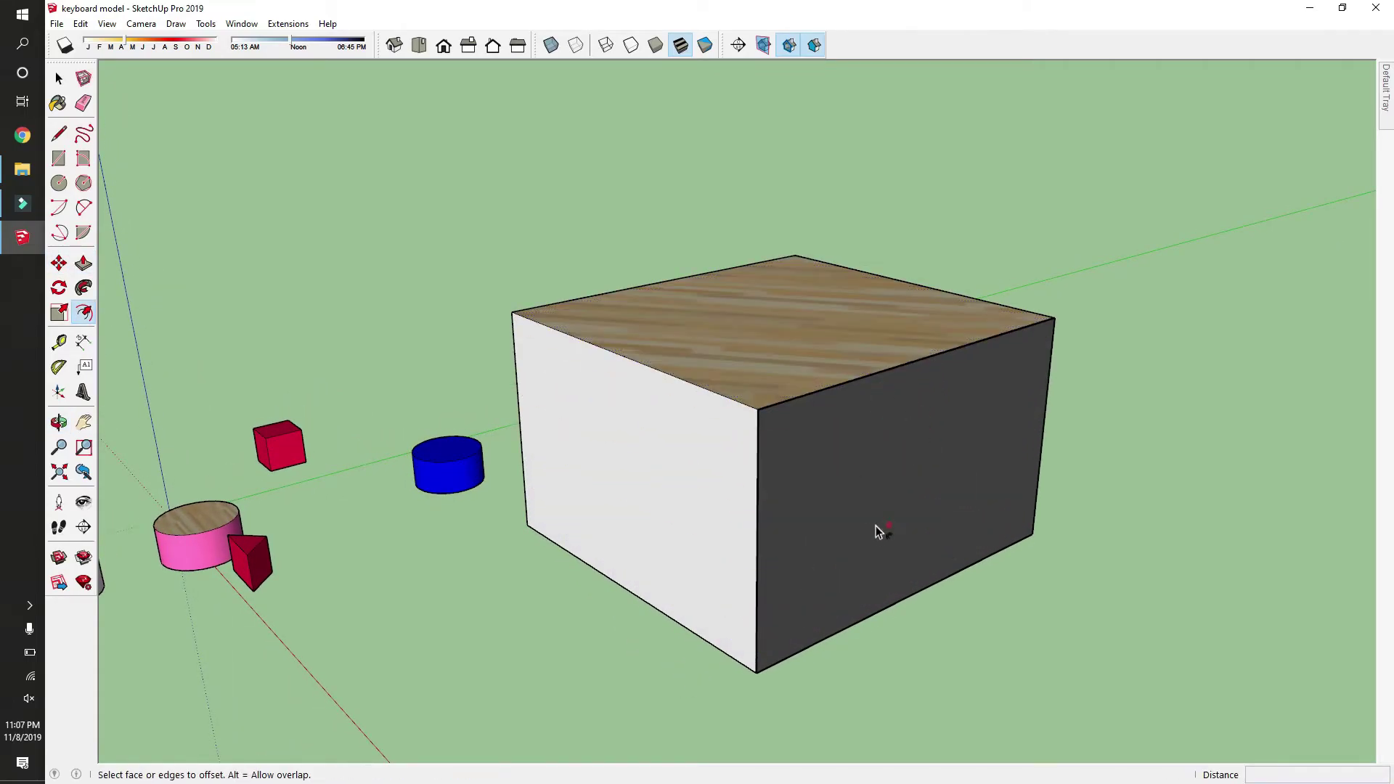
# Toggle the section plane display on and off, and turn off section cuts to show the whole block
pyautogui.click(762, 45)
pyautogui.click(761, 45)
pyautogui.click(789, 45)
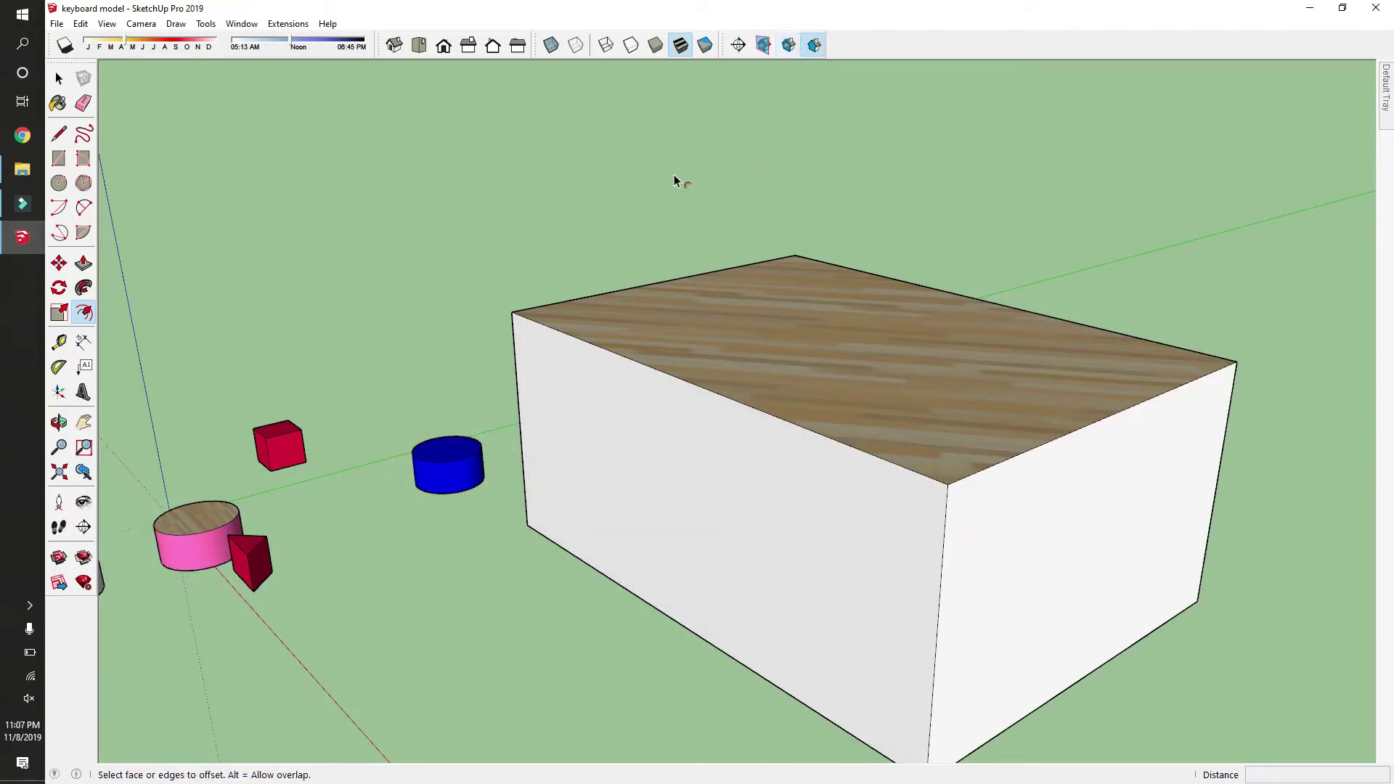
pyautogui.scroll(-2, 512, 228)
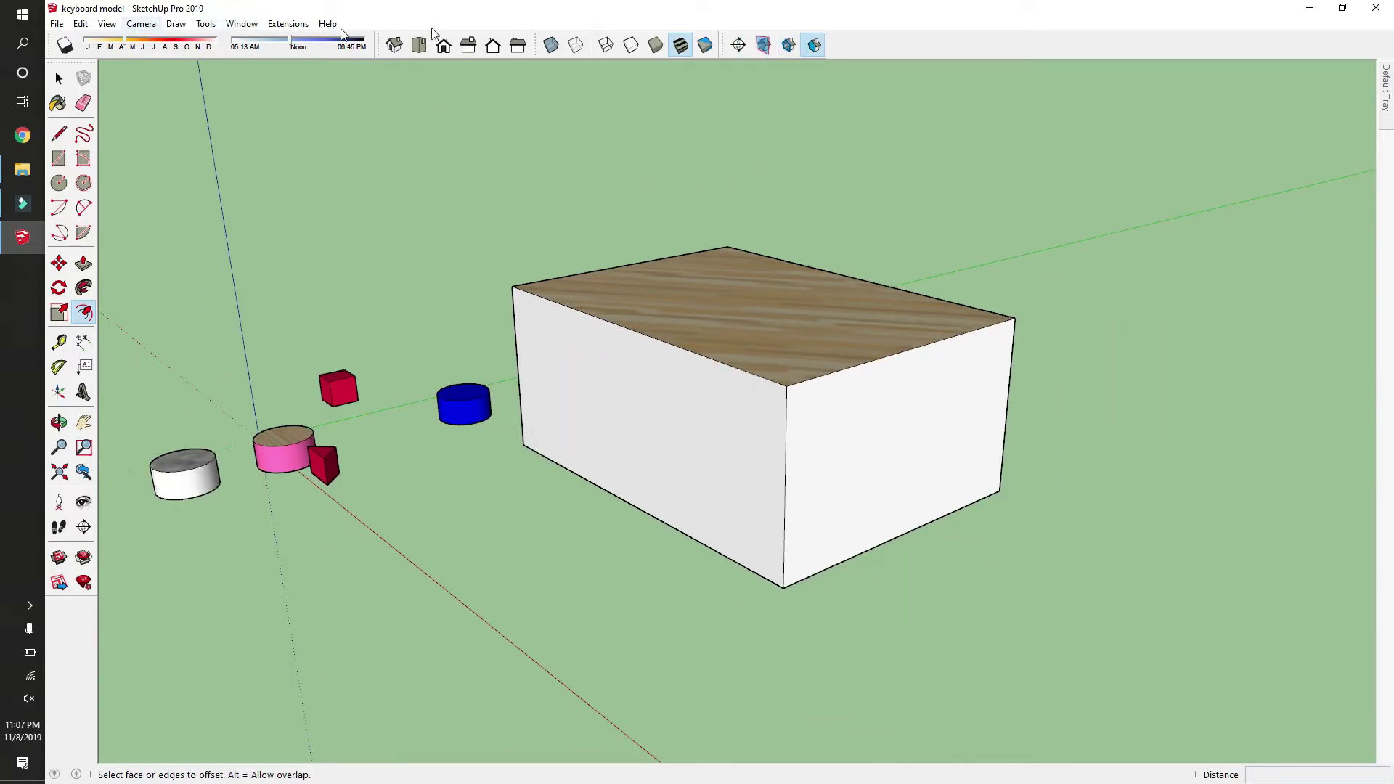
# Keep the Default Tray permanently open and collapse its Scenes section
pyautogui.moveTo(1386, 93)
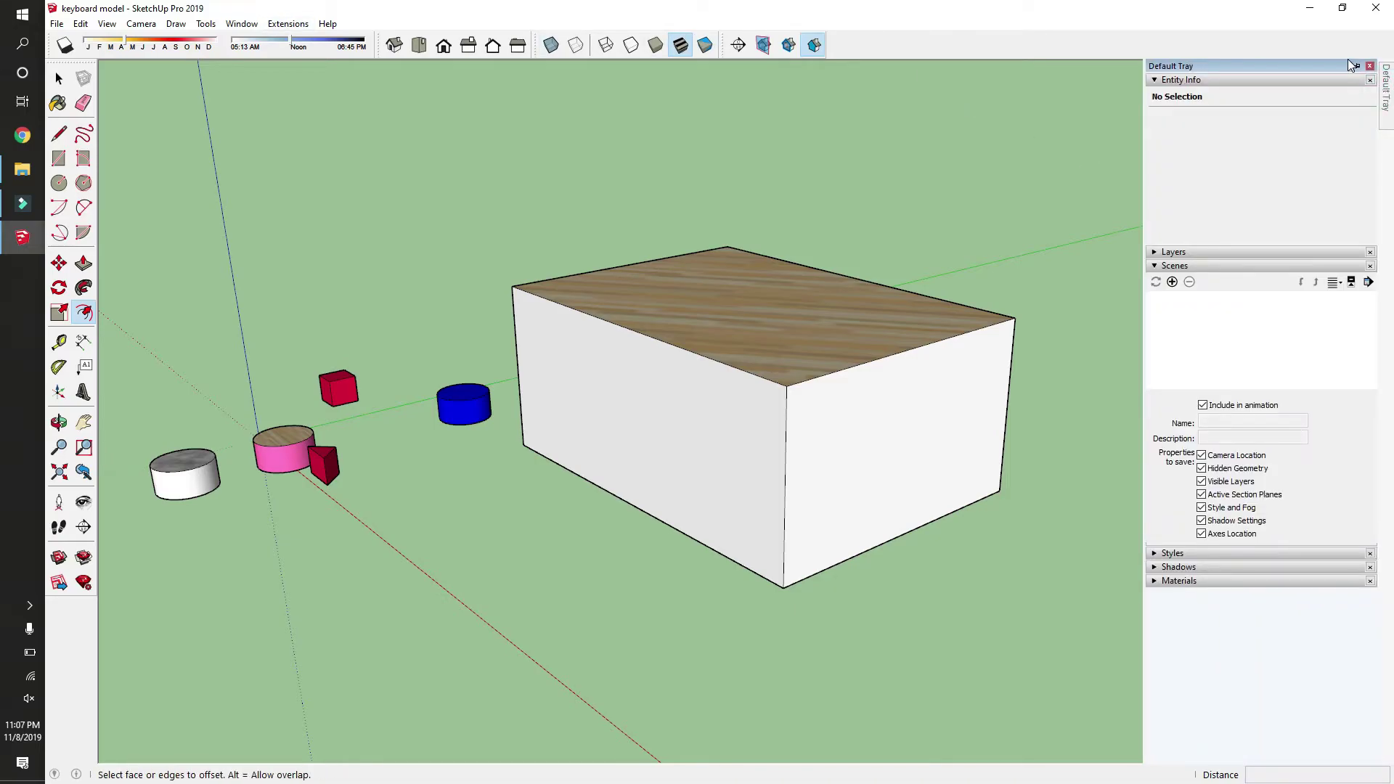
pyautogui.click(1358, 66)
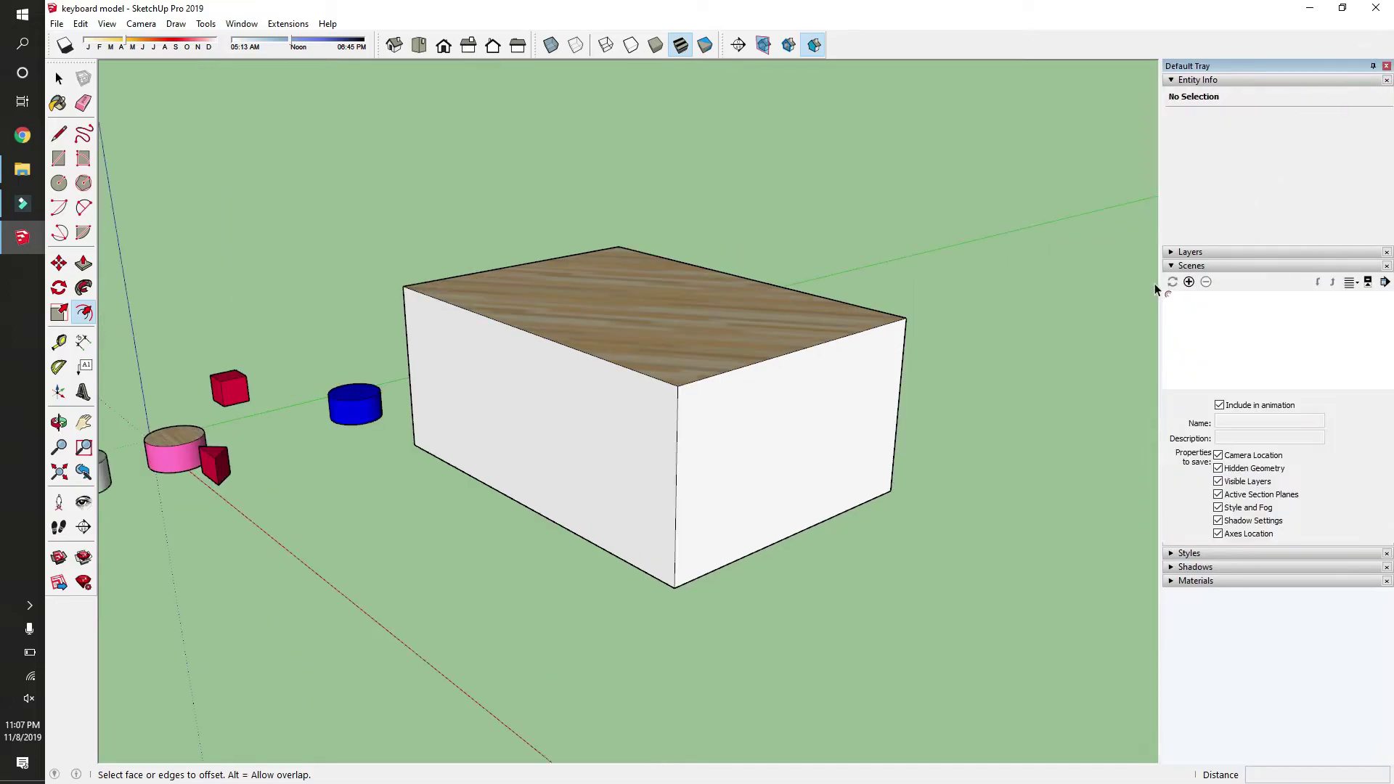
pyautogui.click(1170, 267)
# Select the block's wood-textured top face to review its entity information, and clear the selection
pyautogui.press('space')
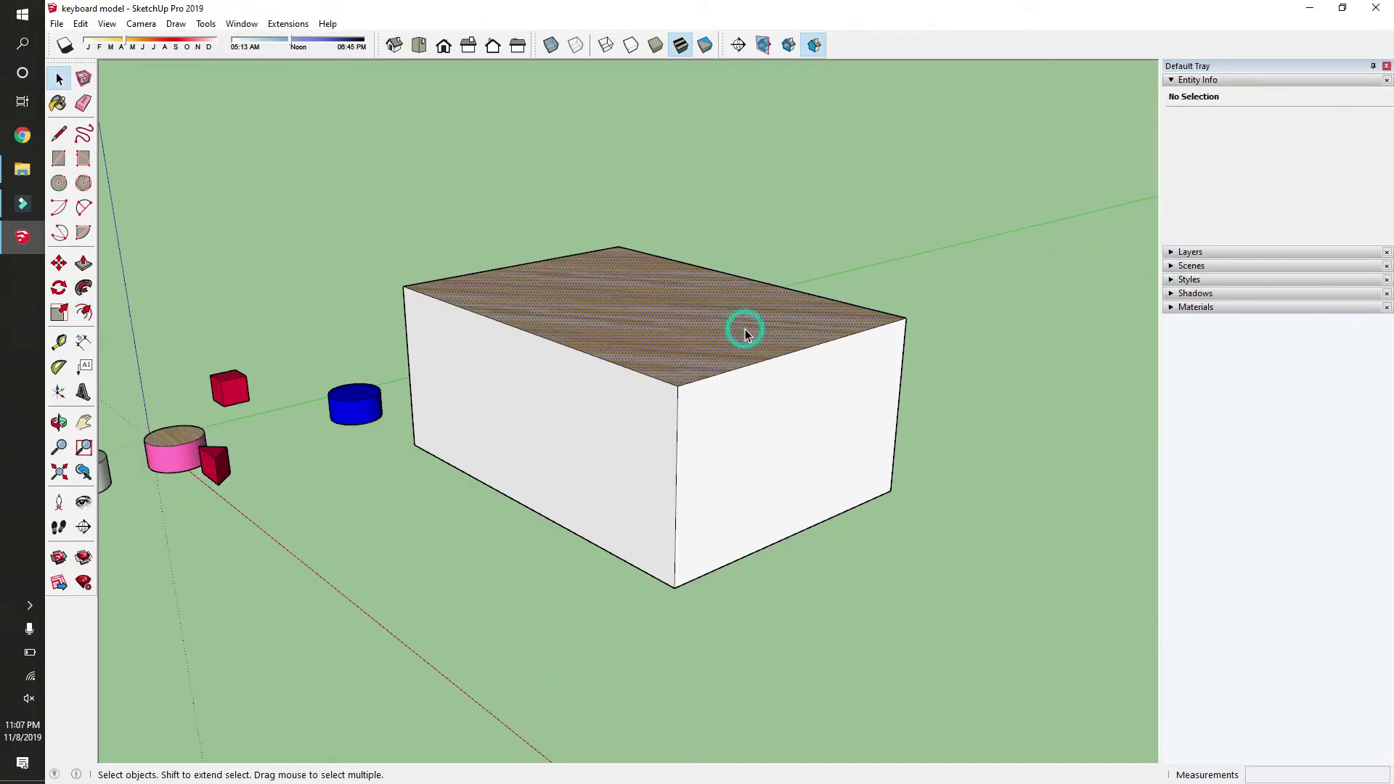
pyautogui.click(741, 327)
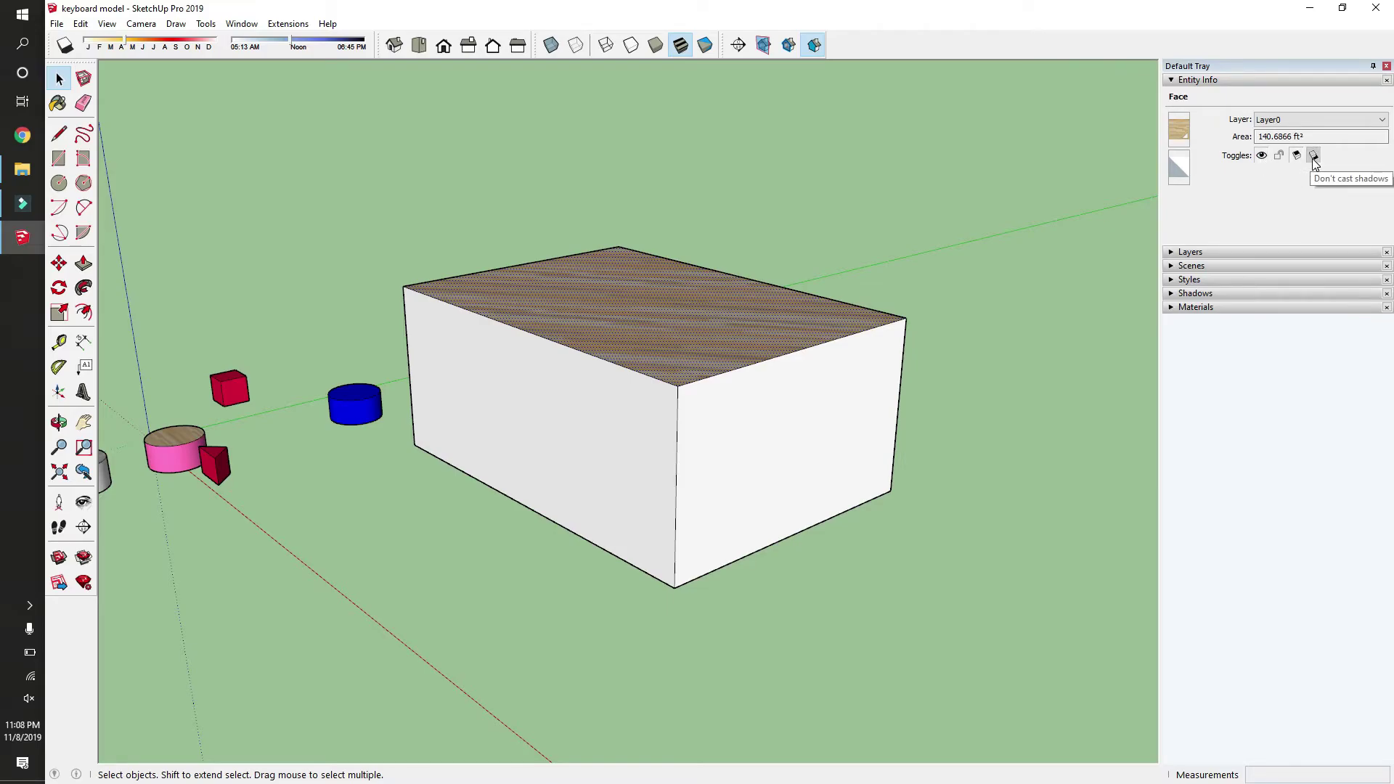
pyautogui.click(1136, 238)
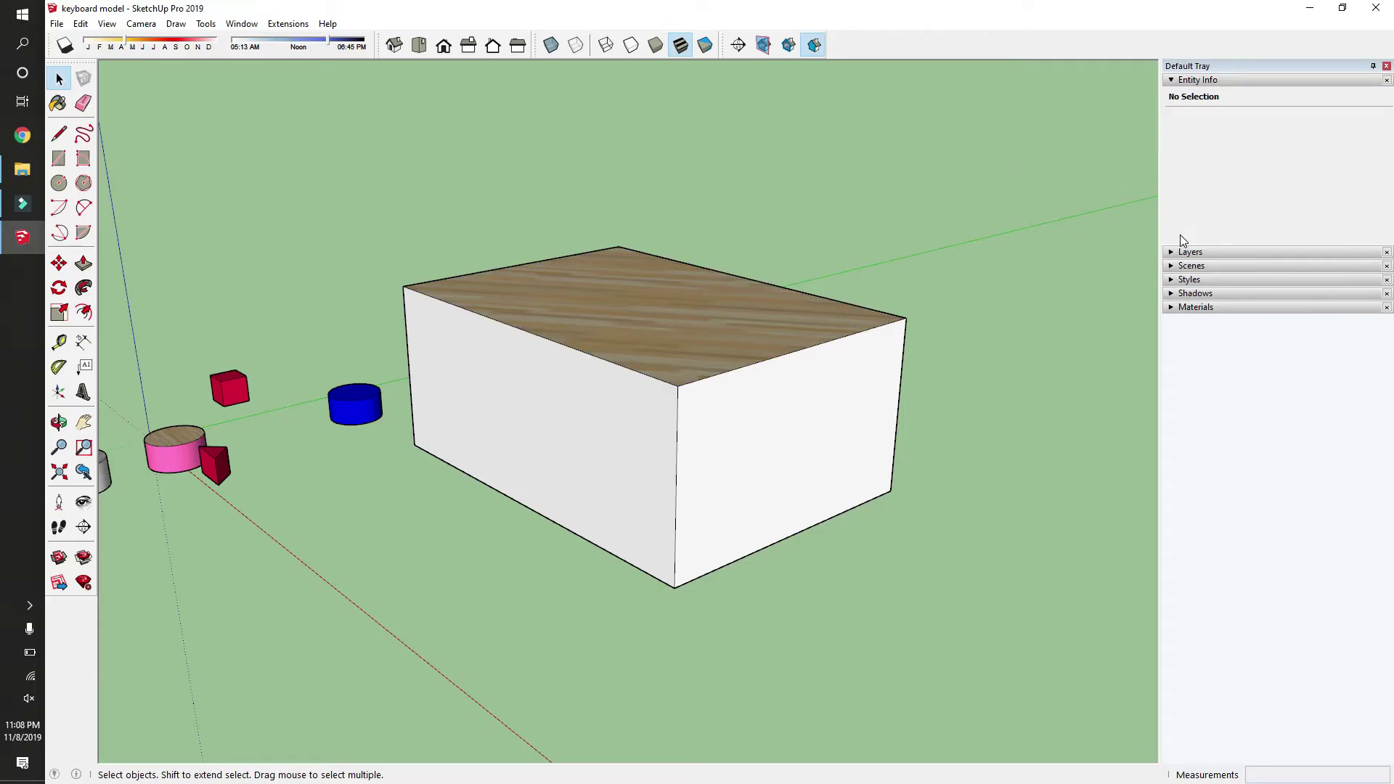
# Expand the Layers settings, select the large block, and add a new layer with the default name
pyautogui.click(1174, 252)
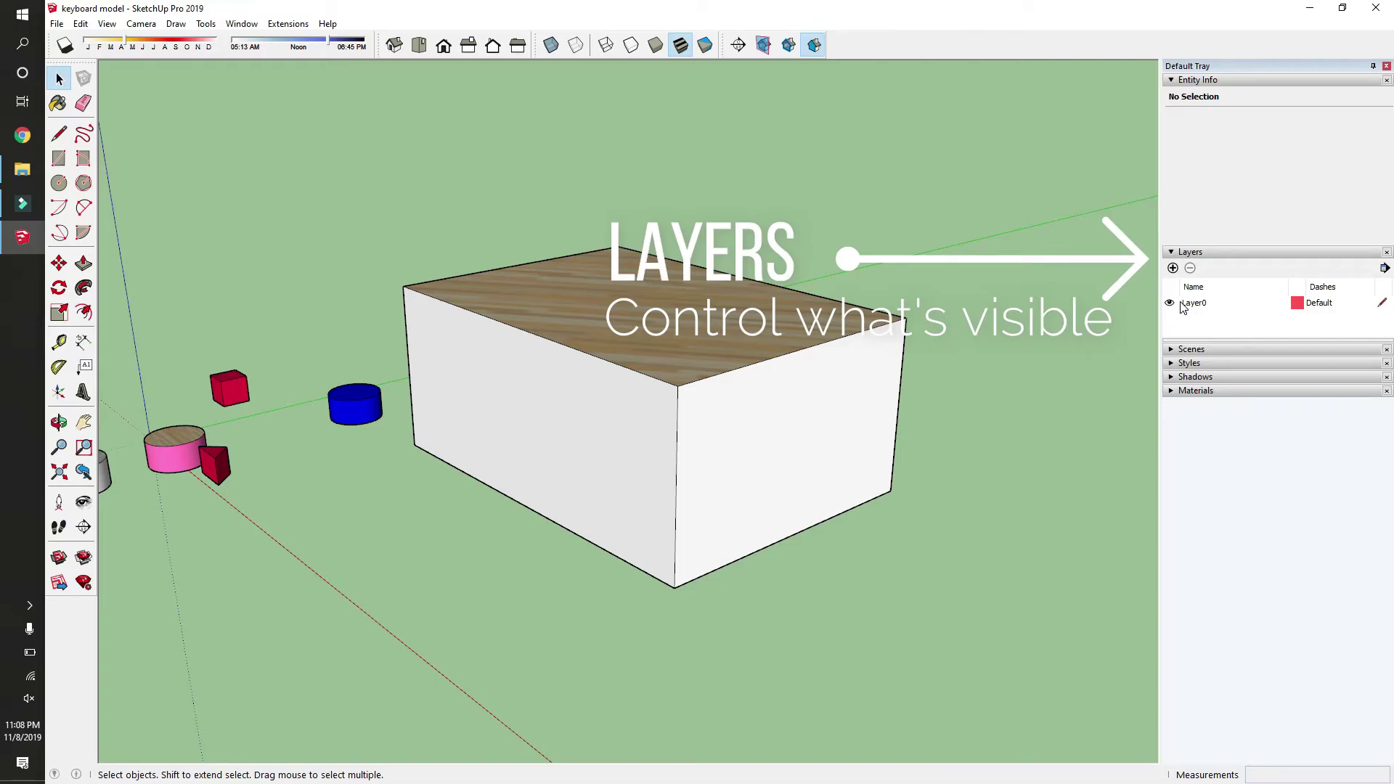
pyautogui.moveTo(952, 266); pyautogui.dragTo(669, 500)
pyautogui.click(1173, 268)
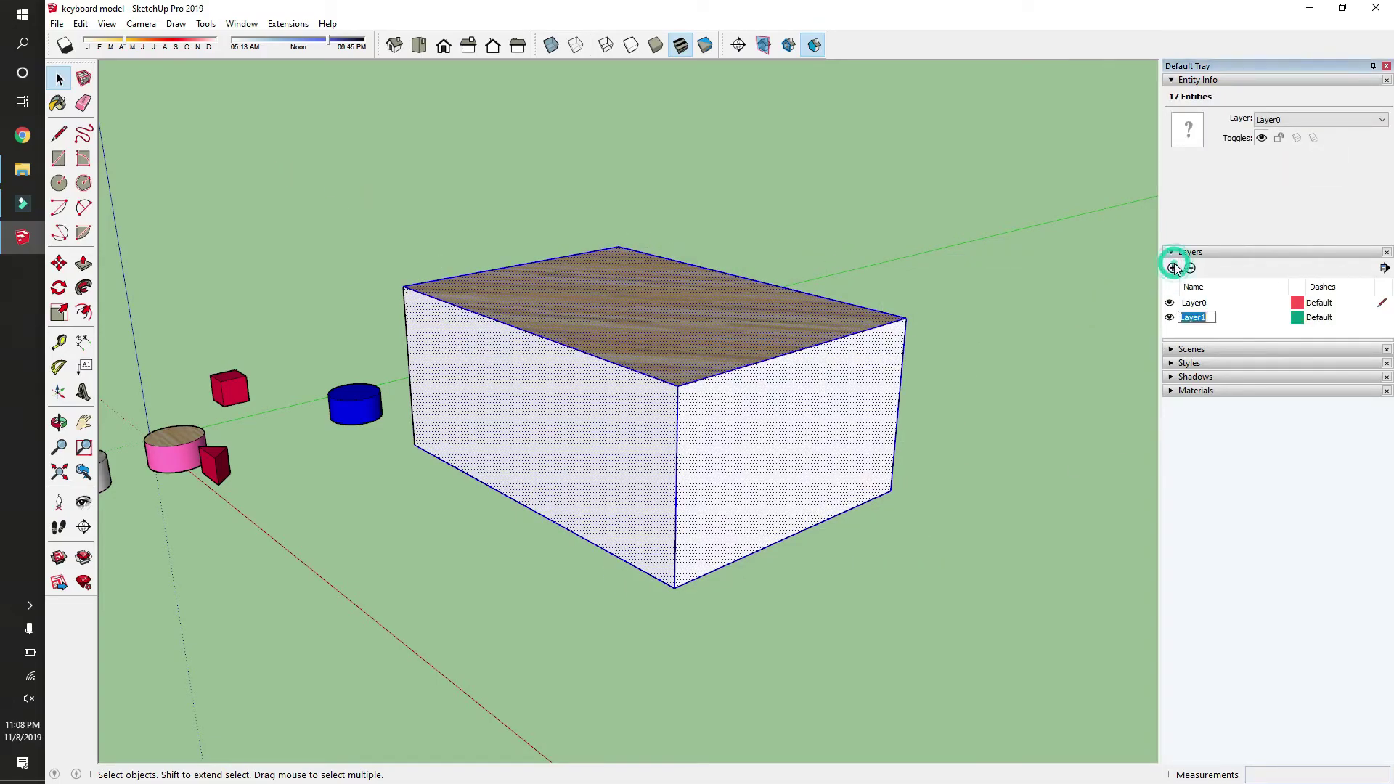
pyautogui.click(1240, 320)
# Assign the block's narrow end face to Layer1 and toggle that layer's visibility off and back on
pyautogui.click(762, 445)
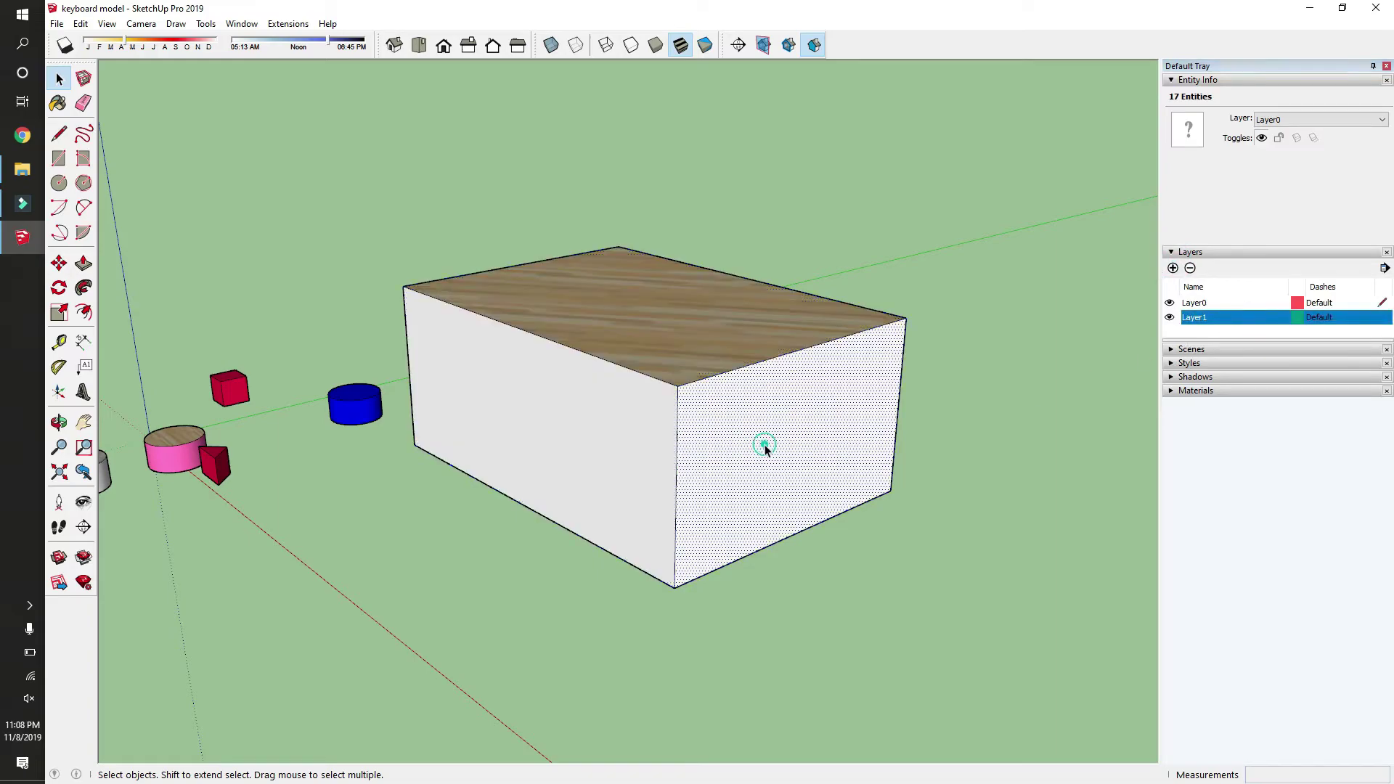
pyautogui.click(1296, 118)
pyautogui.click(1286, 143)
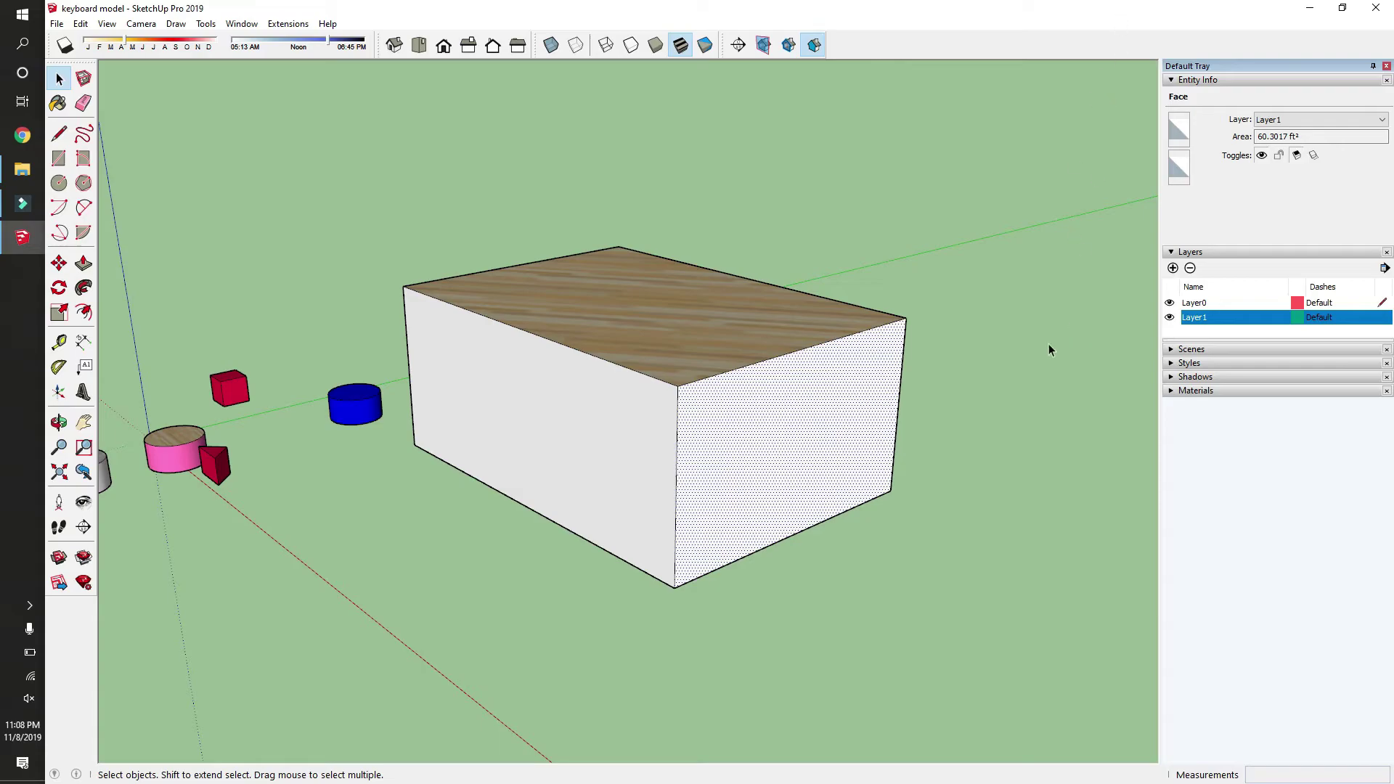
pyautogui.click(1170, 319)
pyautogui.click(1169, 320)
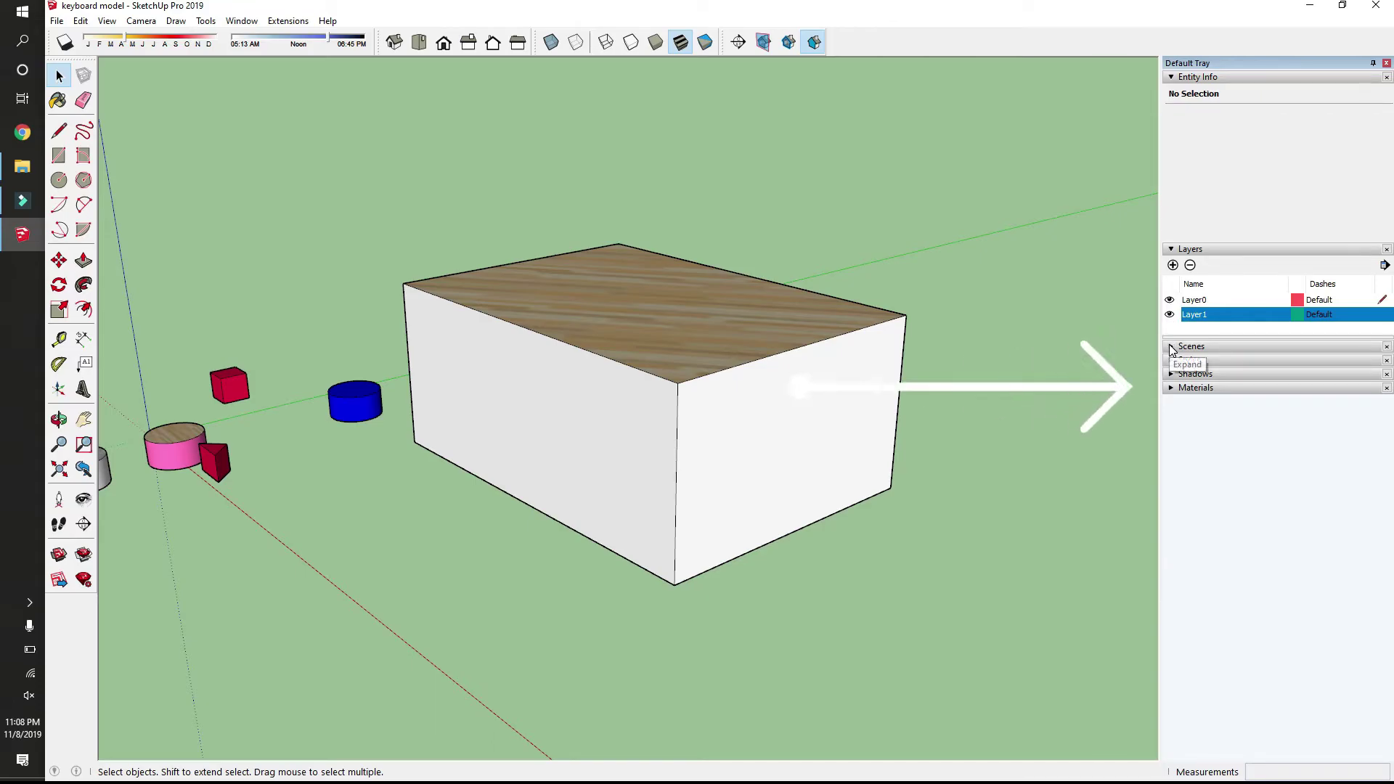
# Save the model's standard top view as a new scene named "Top View"
pyautogui.click(1171, 350)
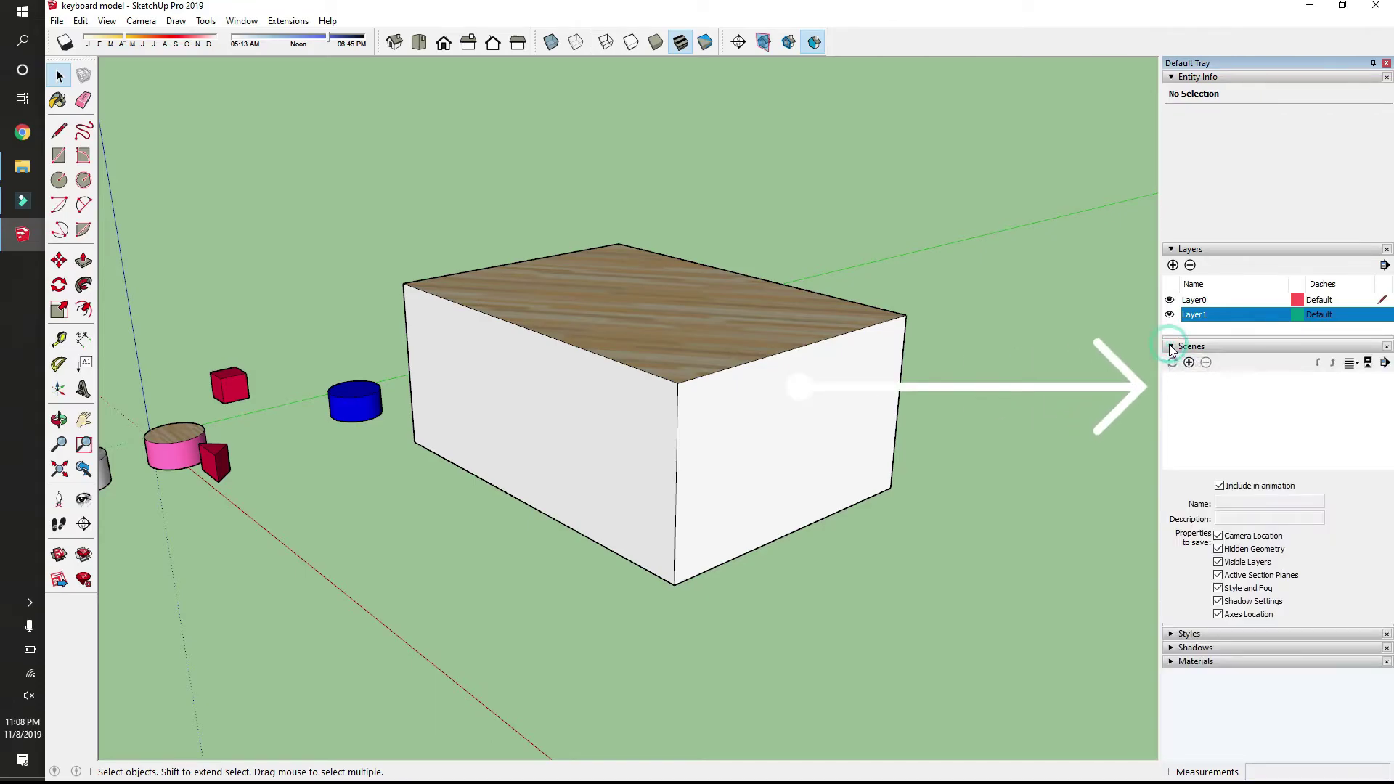
pyautogui.click(421, 43)
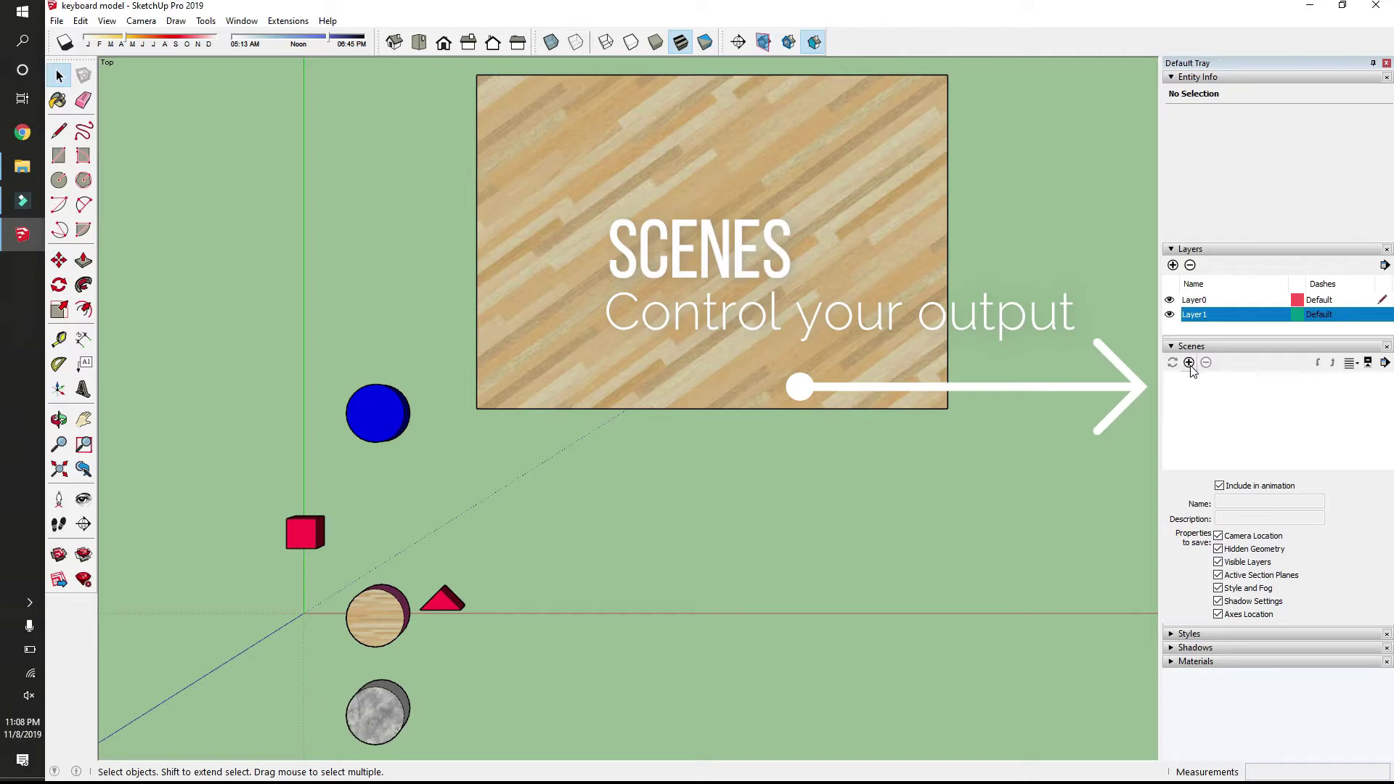
pyautogui.click(1188, 363)
pyautogui.tripleClick(1249, 518)
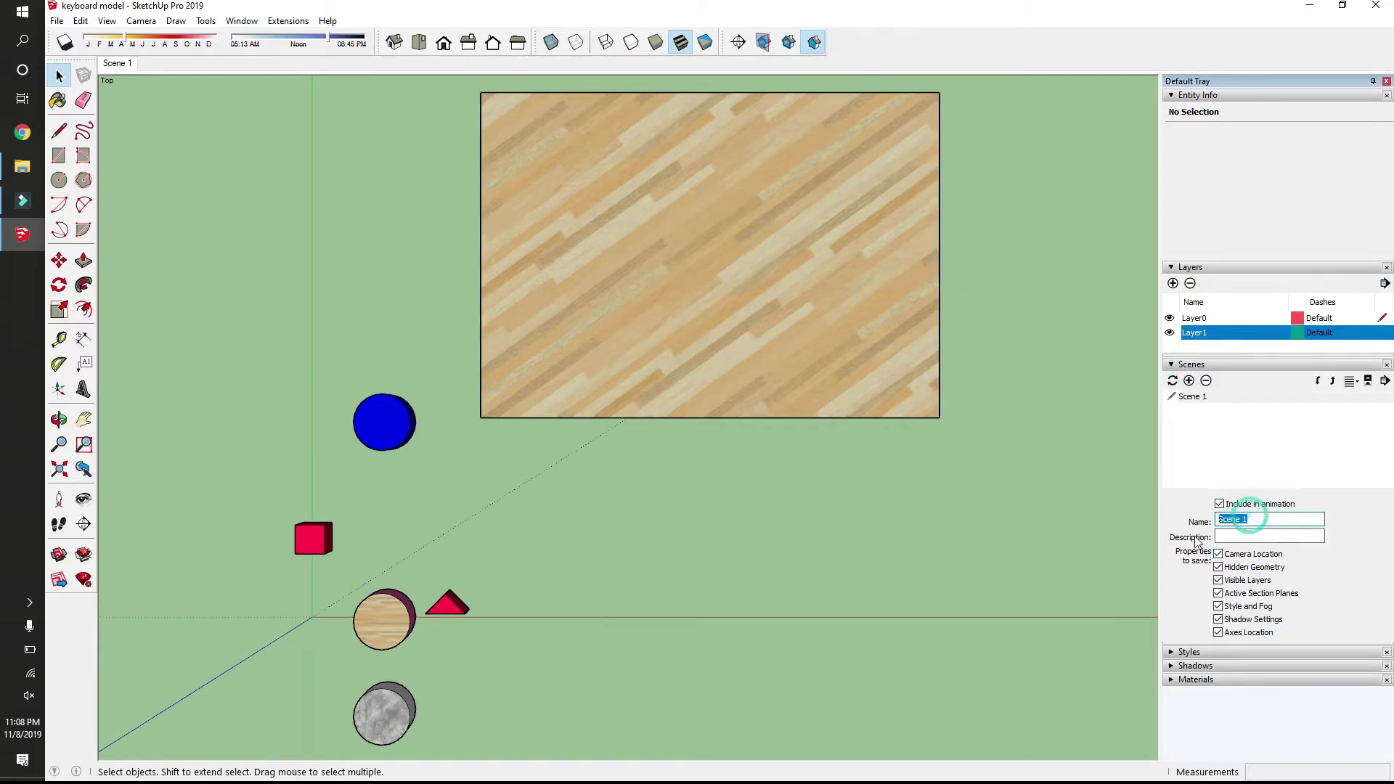
pyautogui.write('Top View')
# Expand the Shadows settings, turn shadows on, and update the Top View scene with all properties included
pyautogui.click(1297, 667)
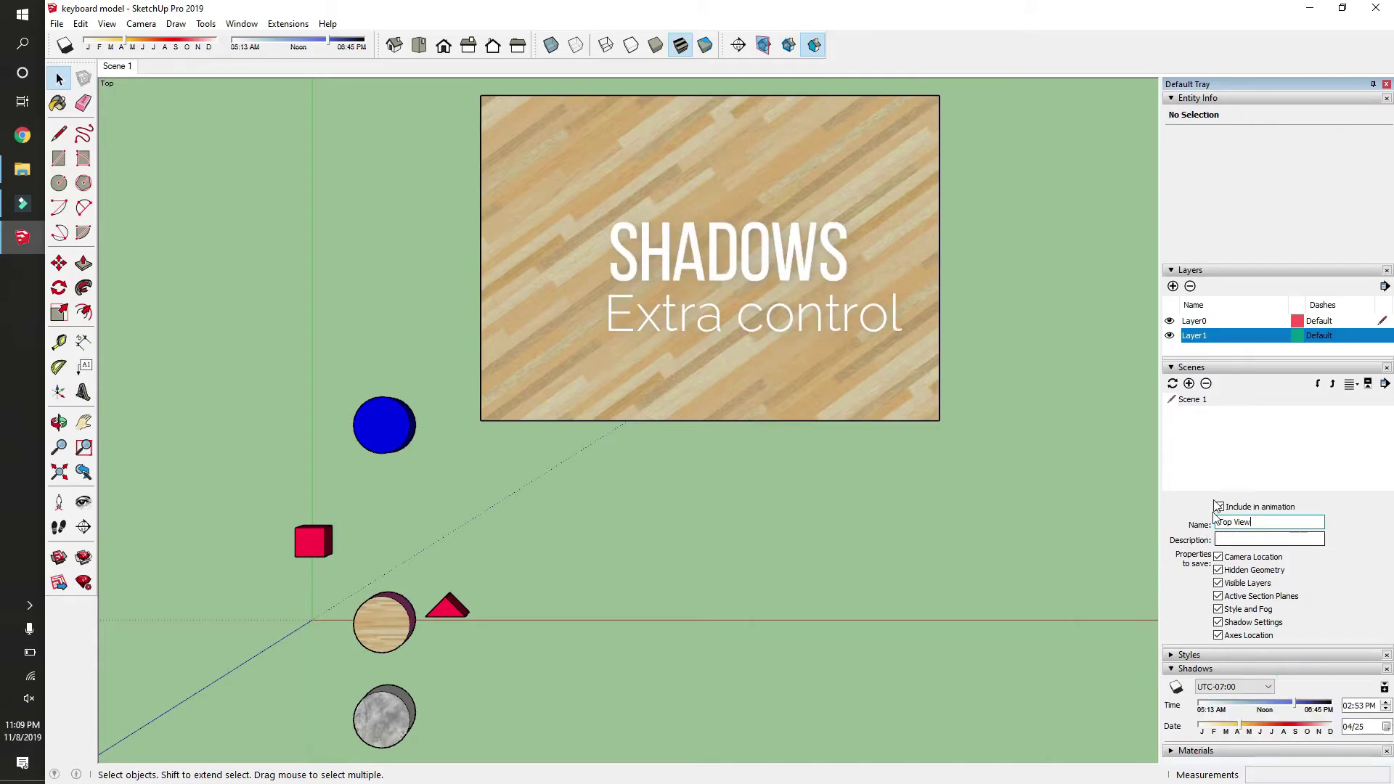
pyautogui.click(62, 45)
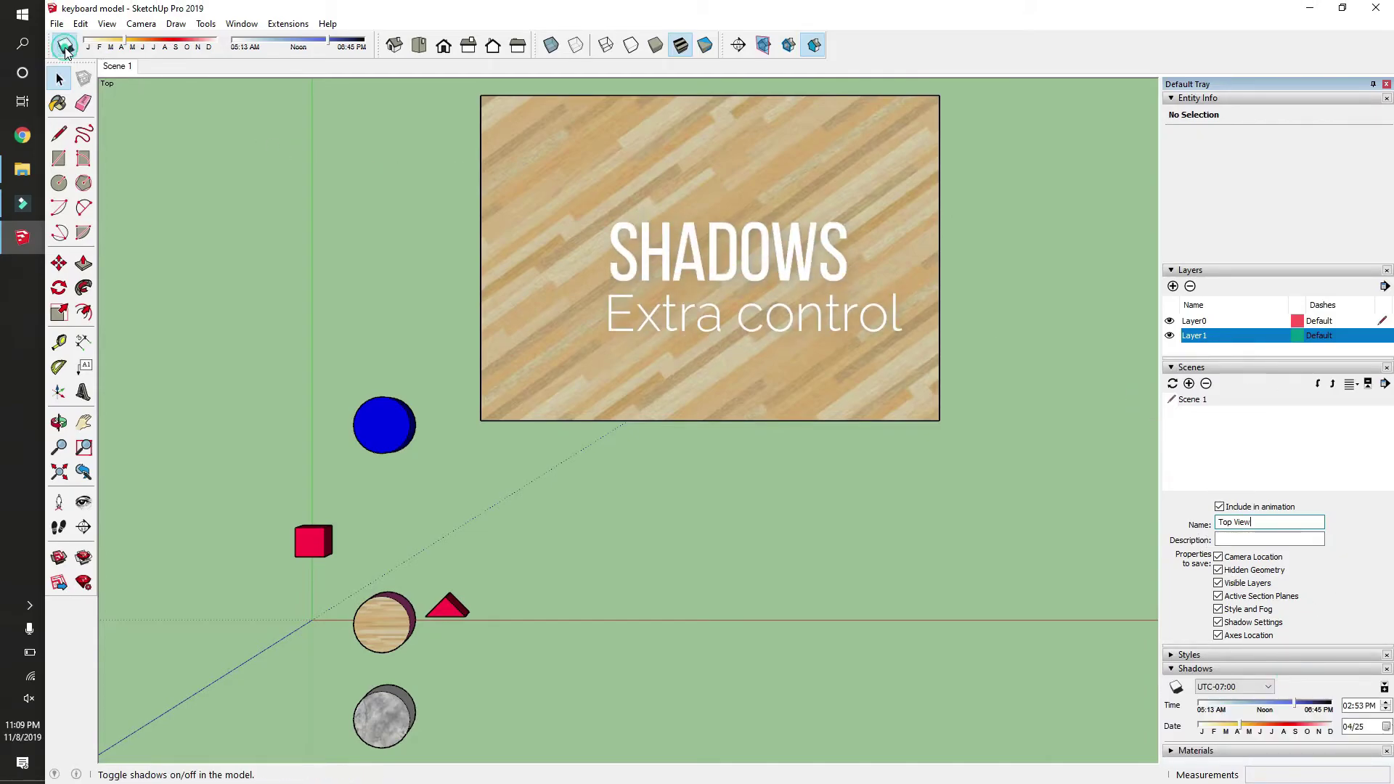
pyautogui.click(1173, 383)
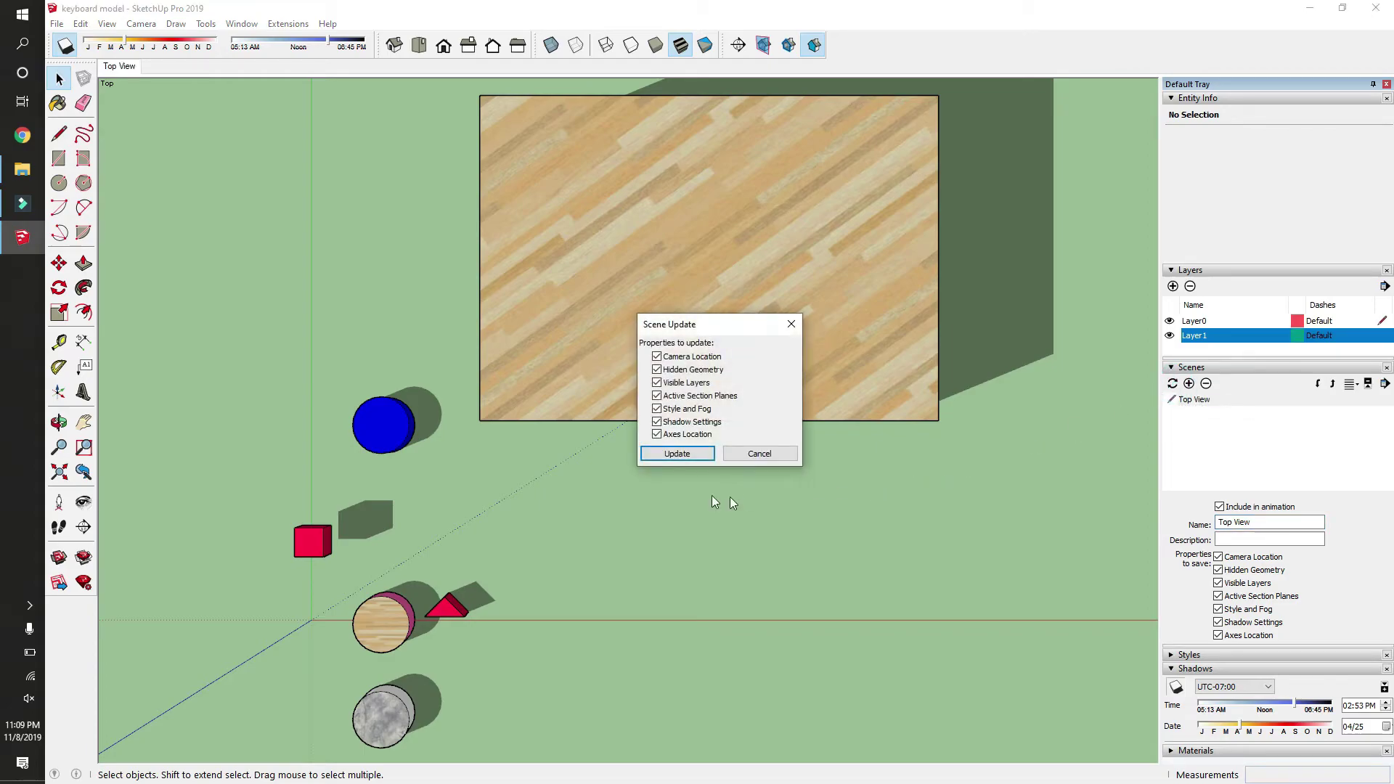
pyautogui.click(654, 457)
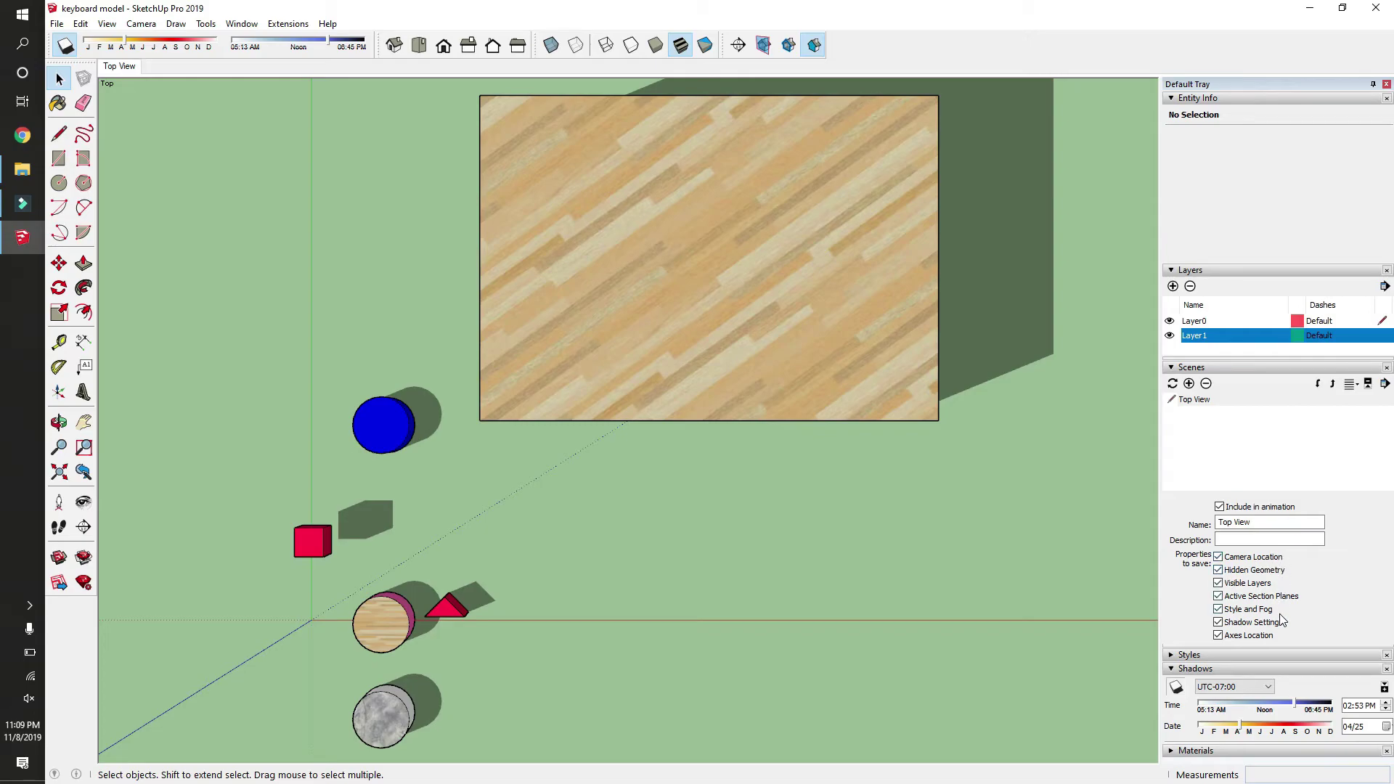
# Expand the Styles settings to show the In Model styles, and collapse the Styles and Layers settings
pyautogui.click(1171, 655)
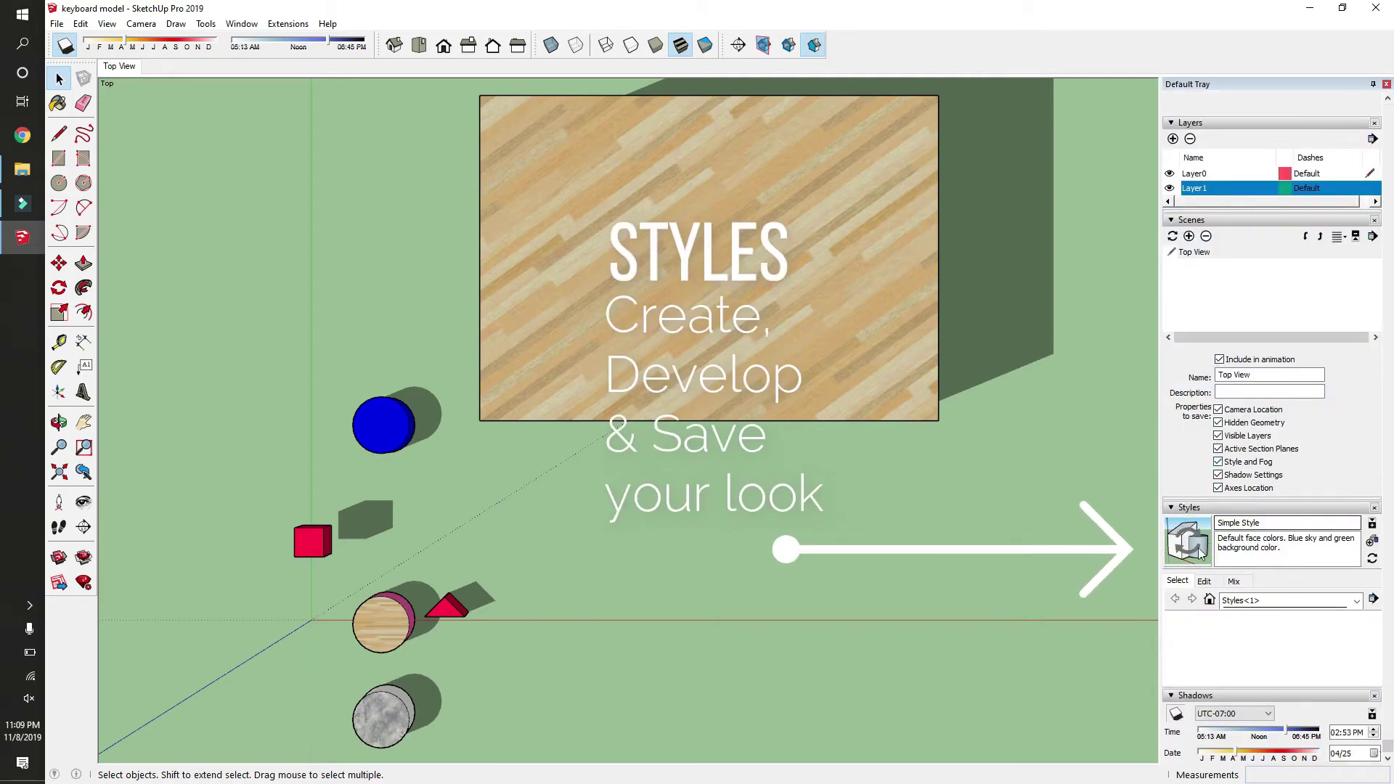
pyautogui.click(1312, 609)
pyautogui.click(1278, 617)
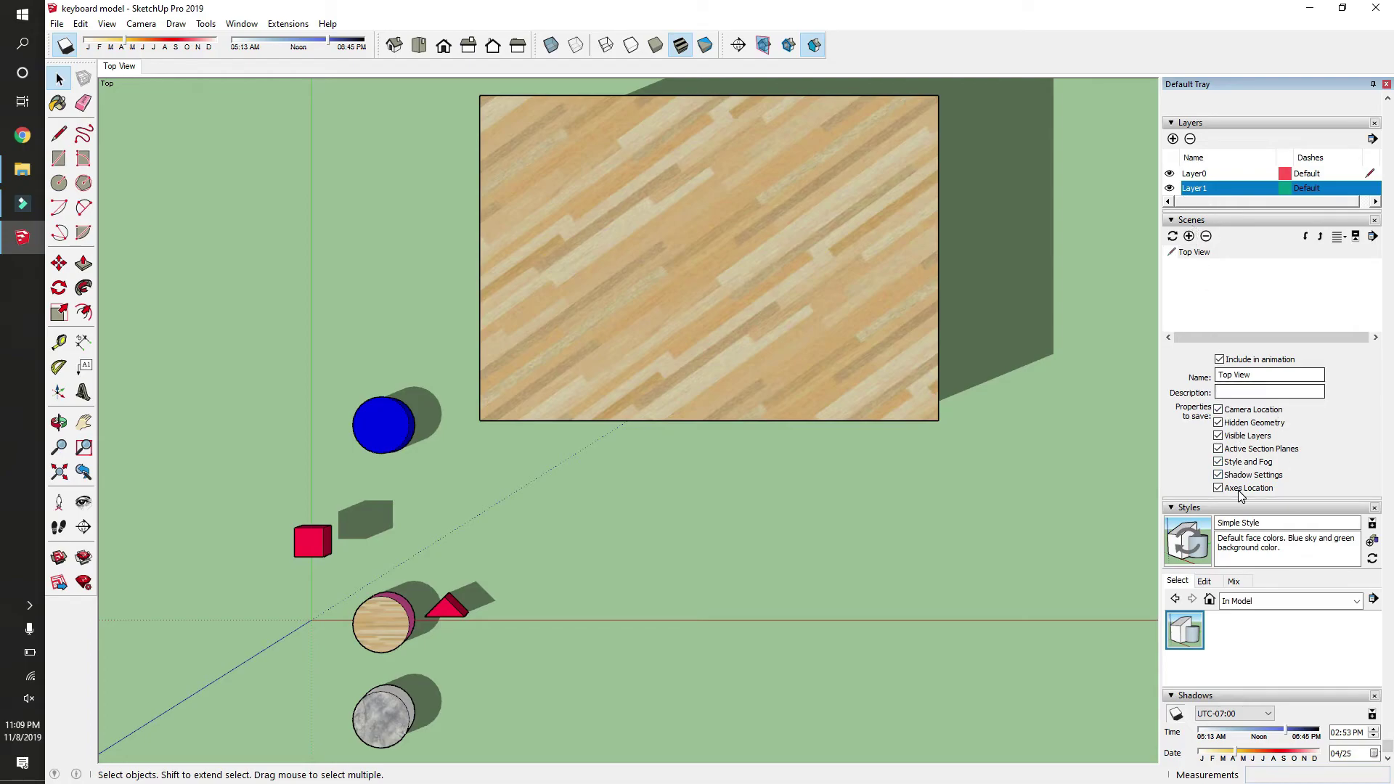
pyautogui.click(1170, 508)
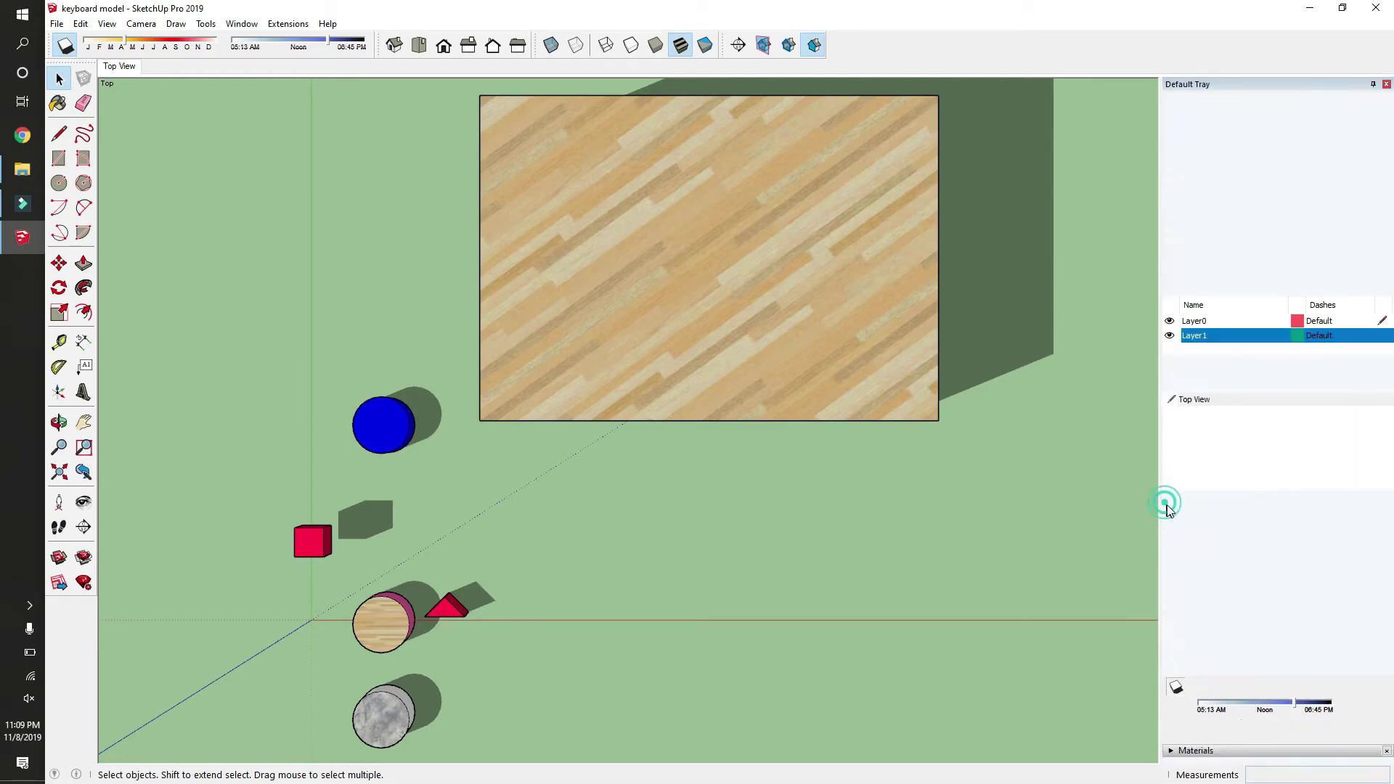
pyautogui.click(1171, 271)
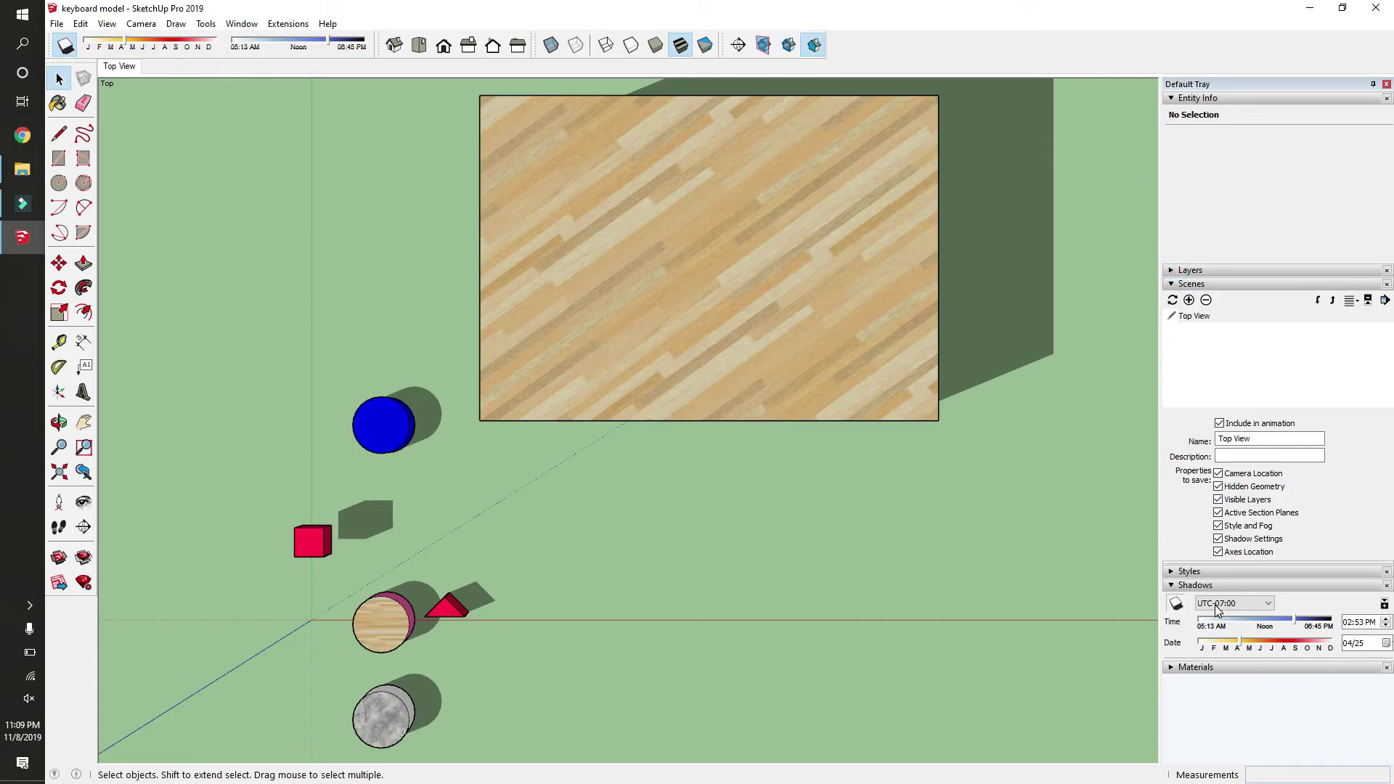
# Show the detailed shadow settings, and toggle shadows off and back on with the model orbited to an angled view
pyautogui.click(1385, 606)
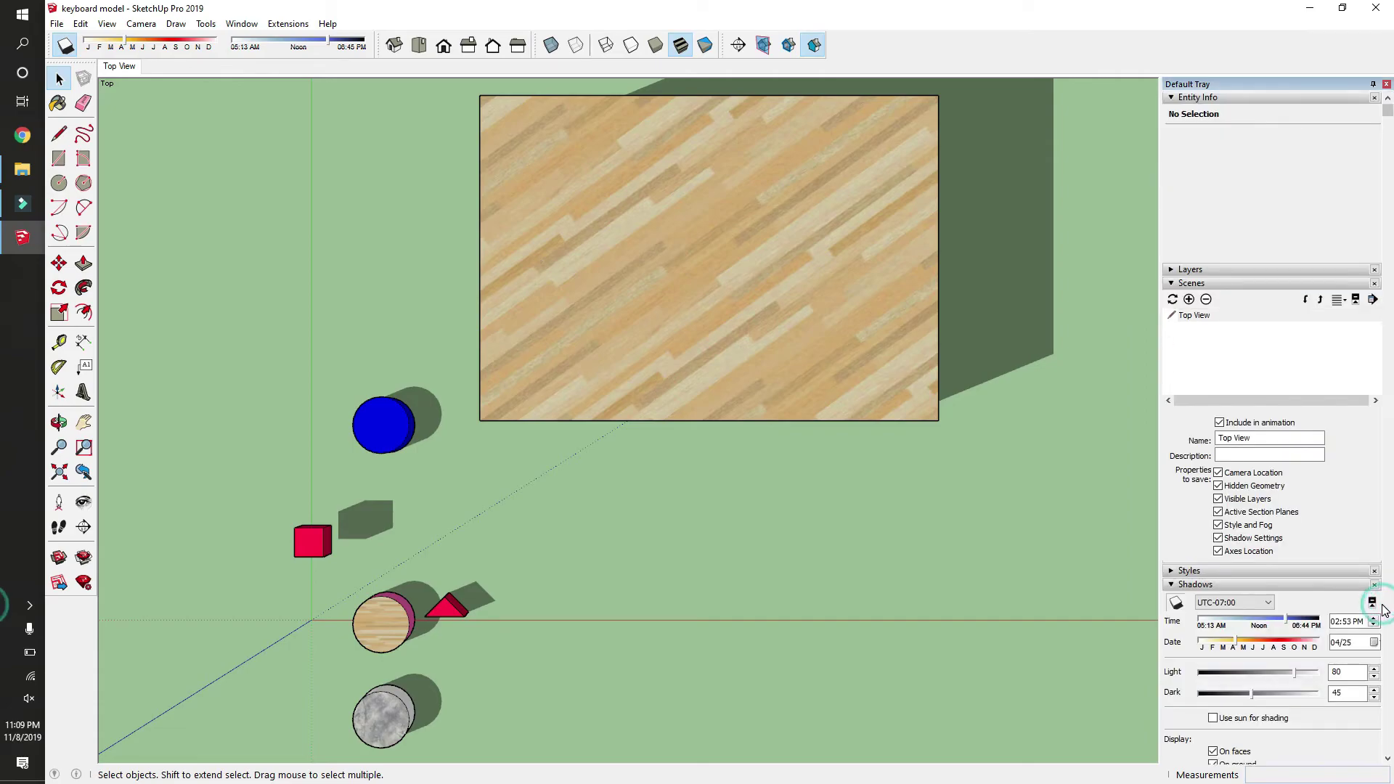
pyautogui.scroll(-1, 1278, 654)
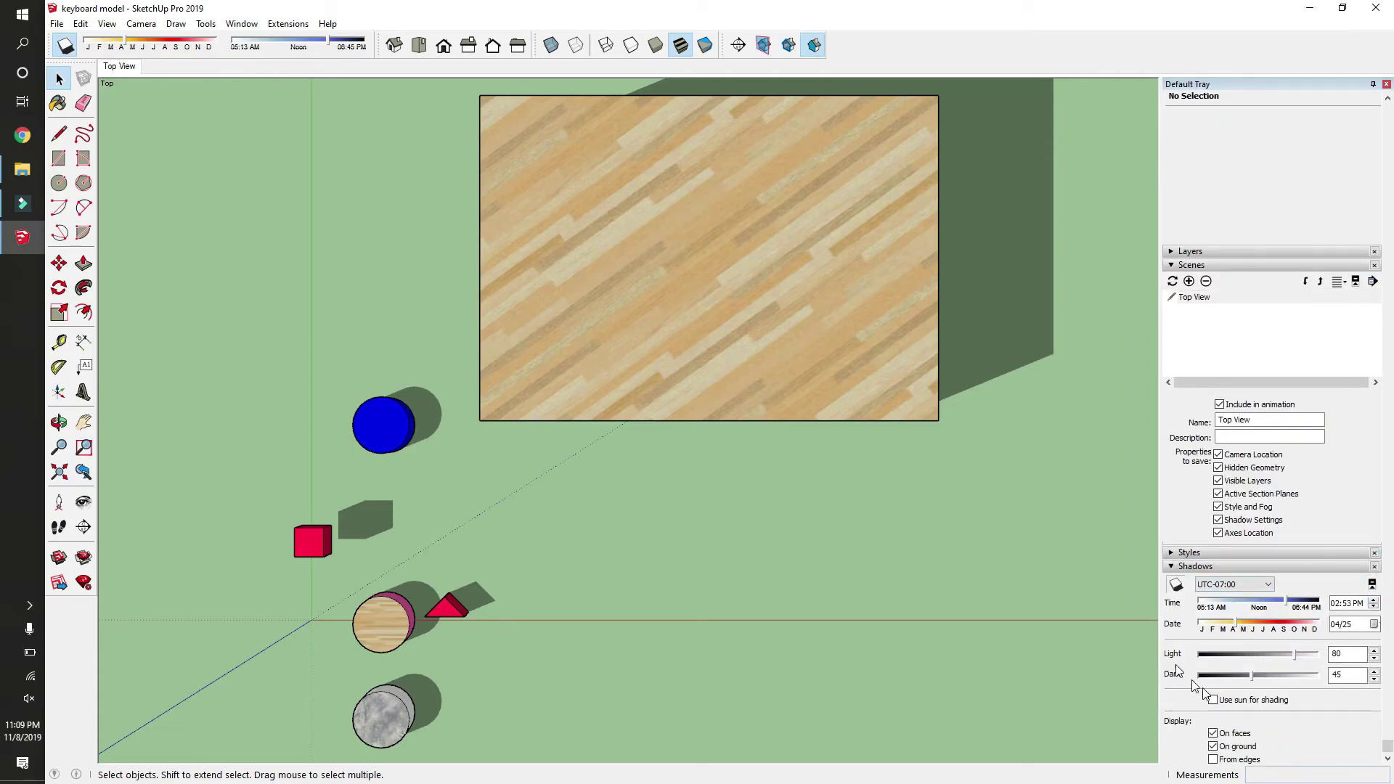
pyautogui.click(1177, 585)
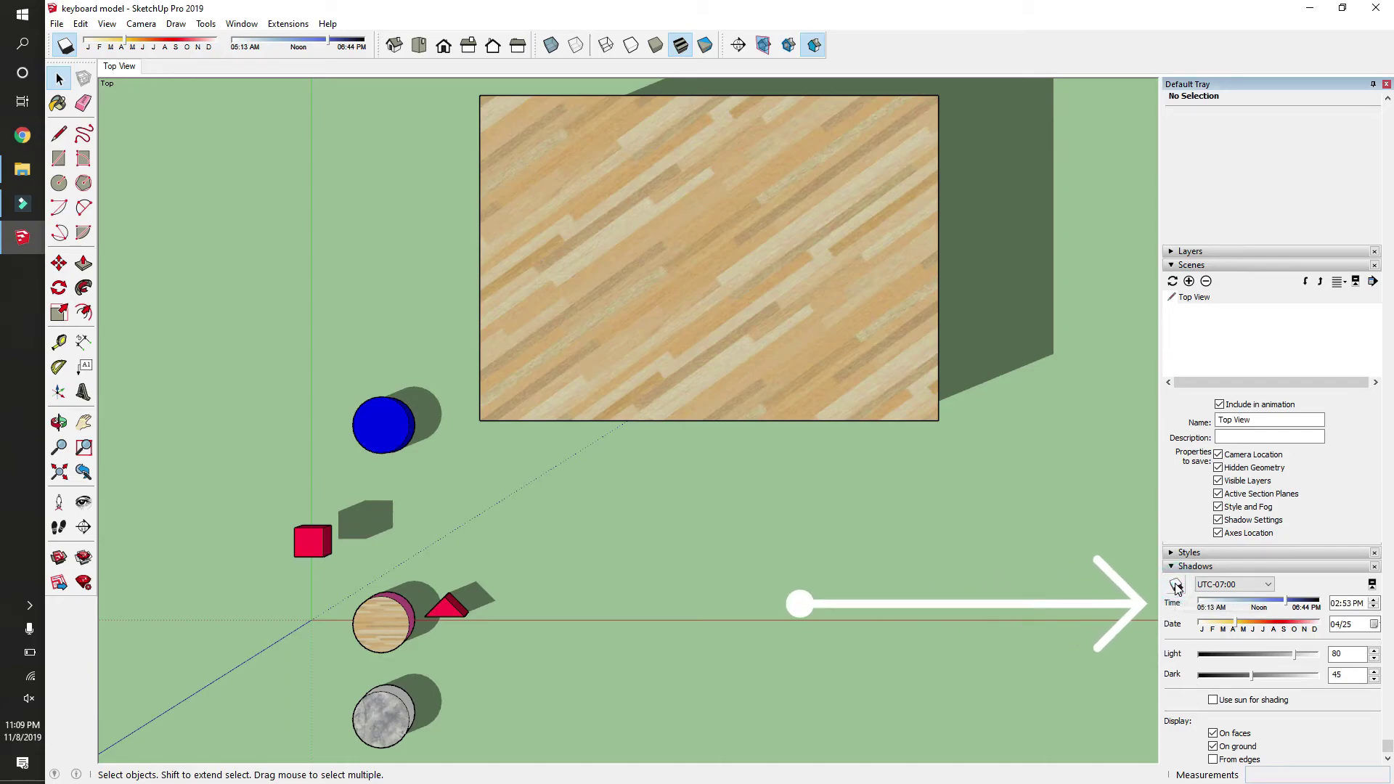
pyautogui.click(1214, 701)
pyautogui.click(1214, 701)
pyautogui.moveTo(544, 644); pyautogui.dragTo(304, 270, button='middle')
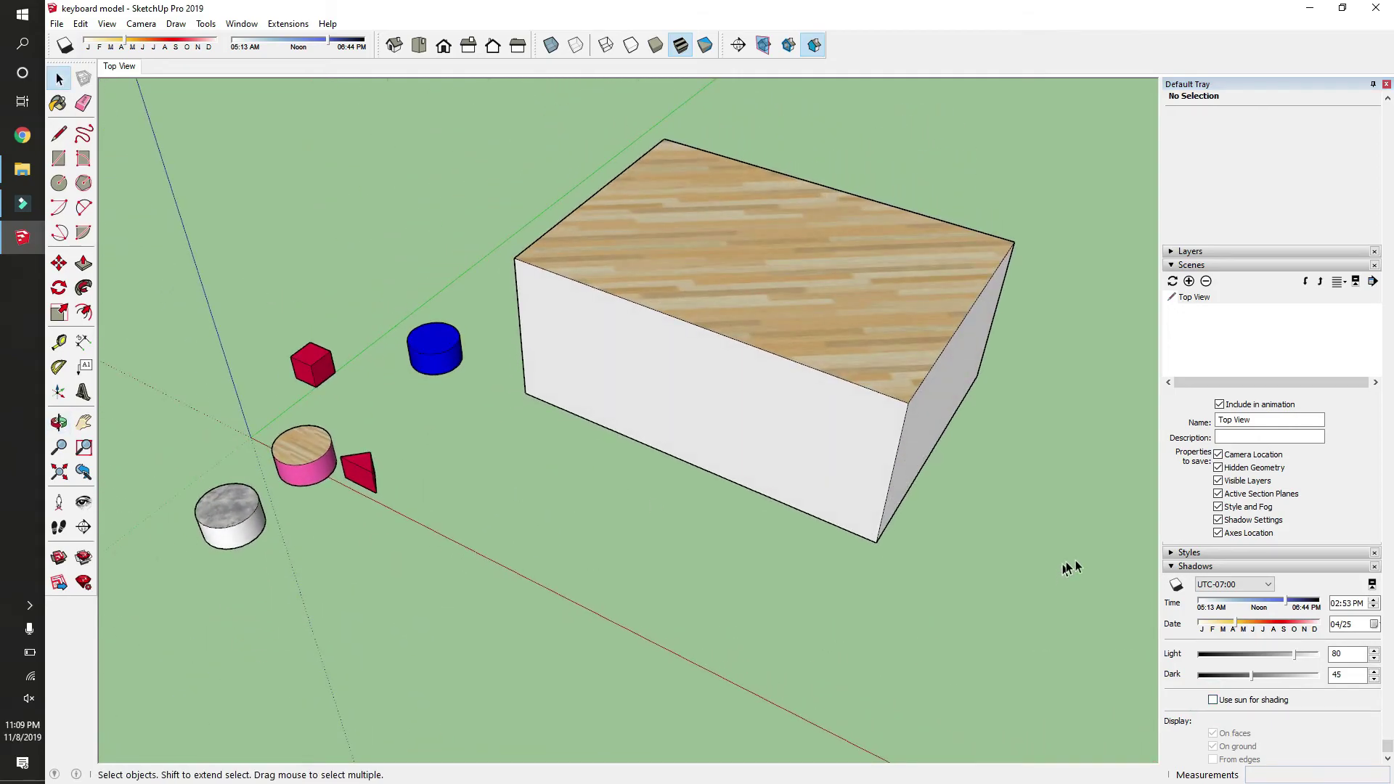
pyautogui.click(1176, 585)
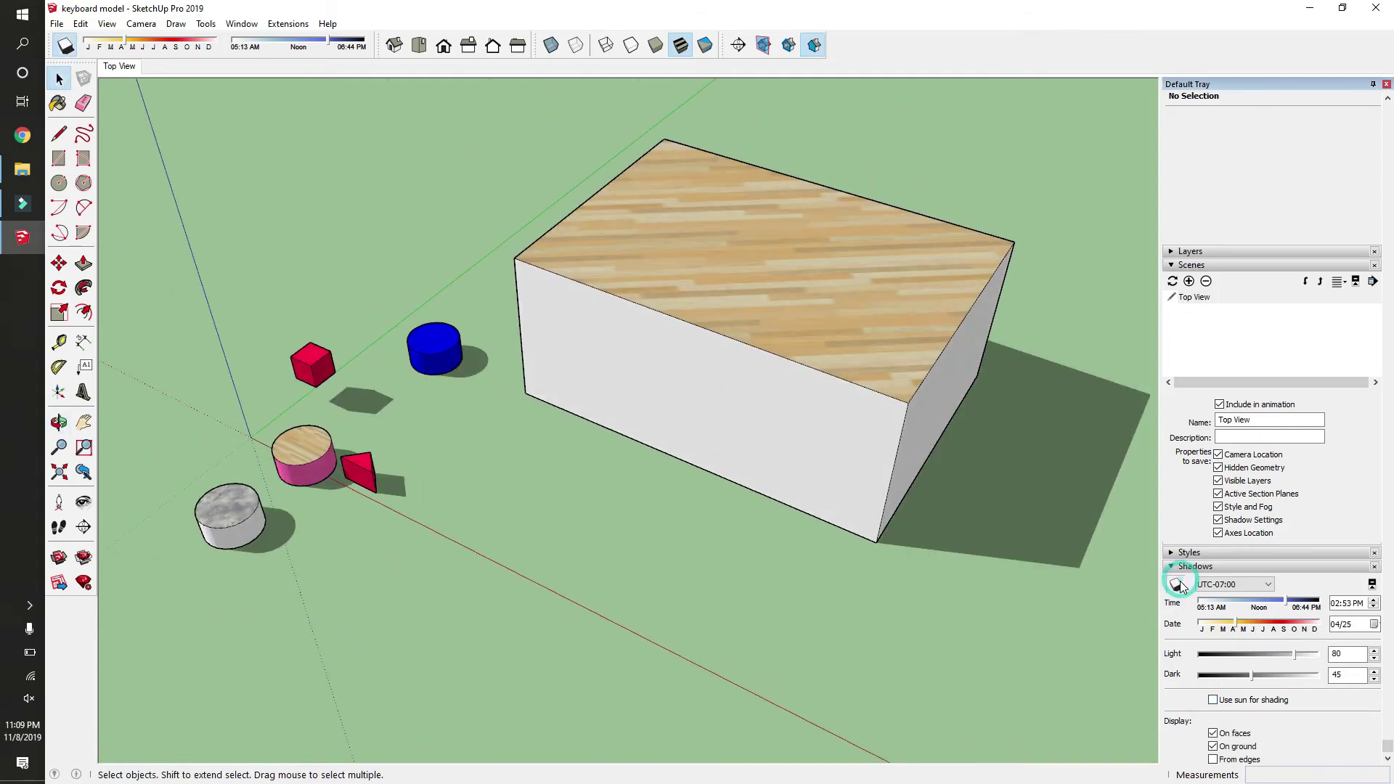
# Turn shadows off and enable sun for shading, toggling that option repeatedly to compare the faces and leaving it on
pyautogui.click(1212, 700)
pyautogui.click(1176, 585)
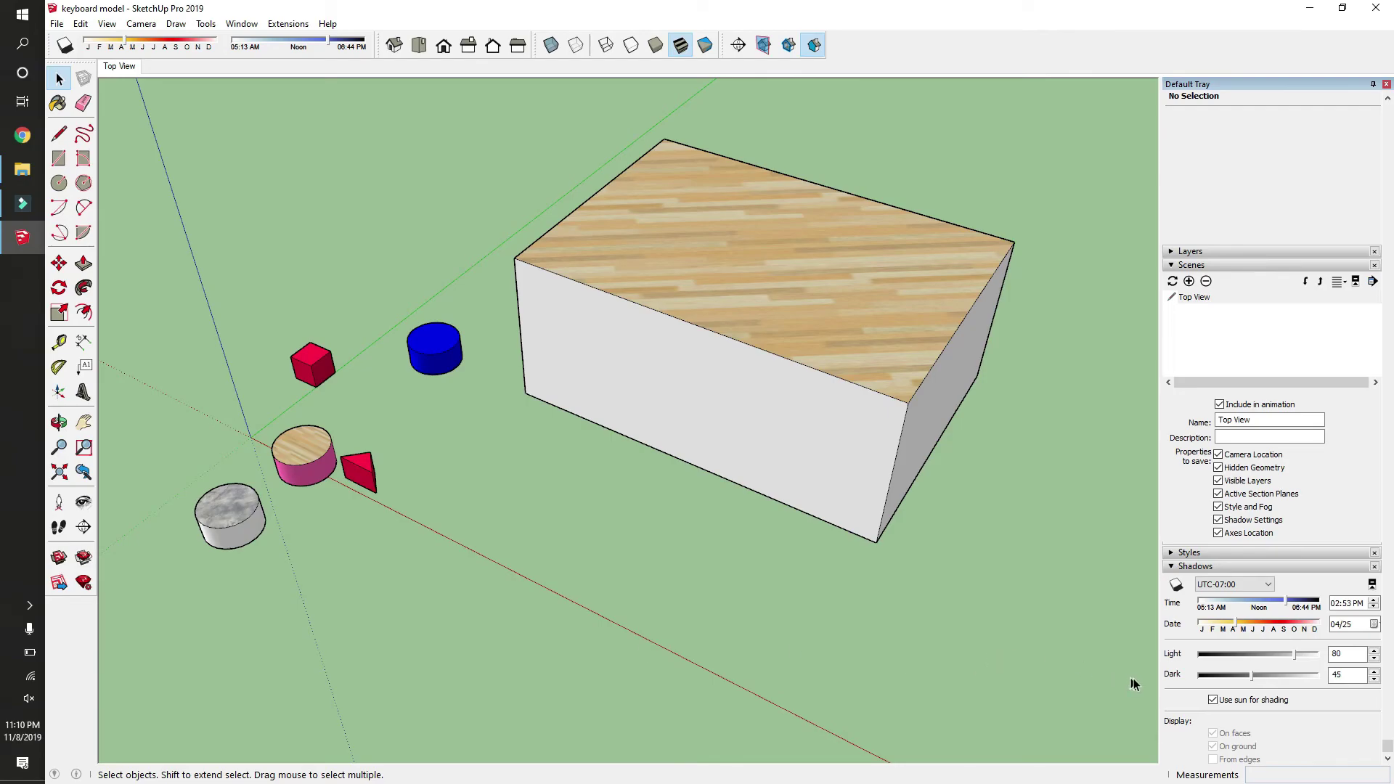
pyautogui.click(1211, 701)
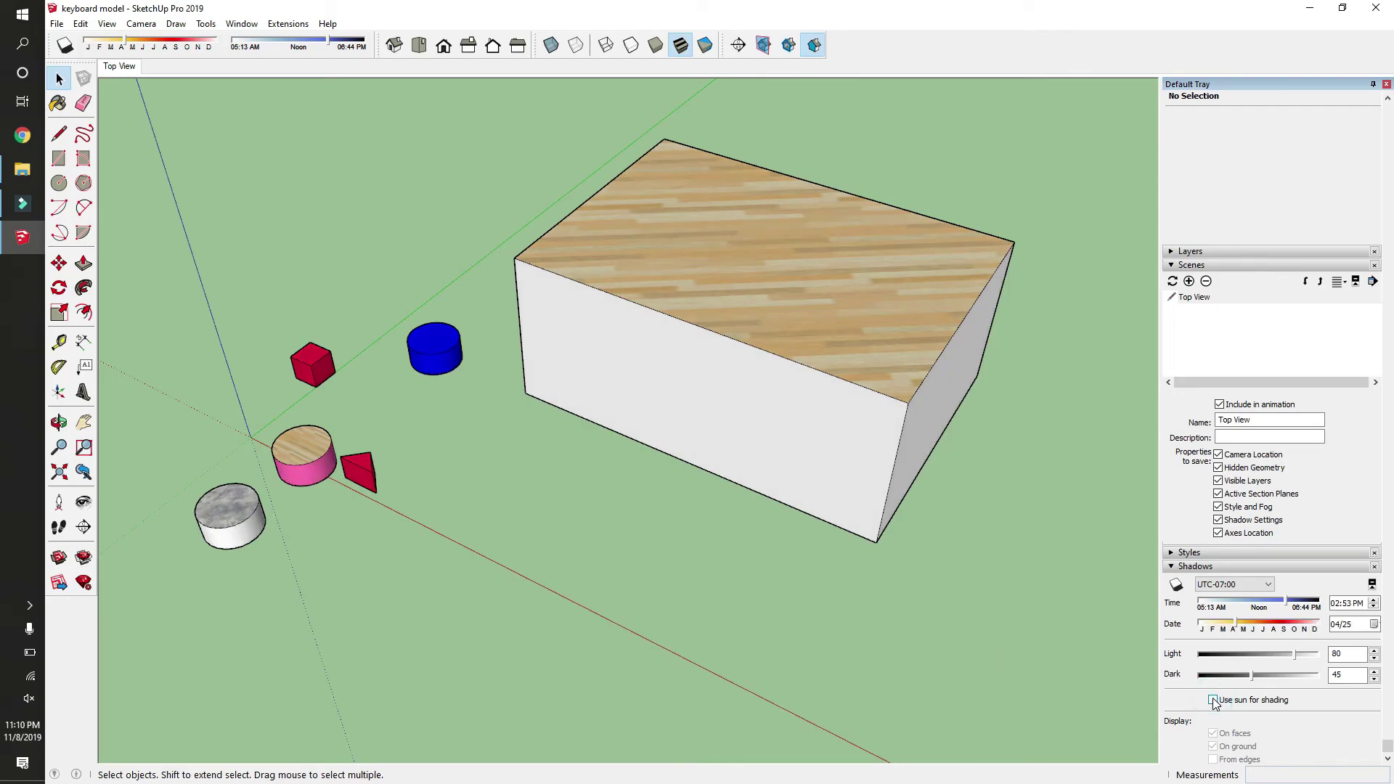
pyautogui.click(1212, 700)
pyautogui.click(1211, 701)
pyautogui.click(1212, 701)
pyautogui.click(1212, 701)
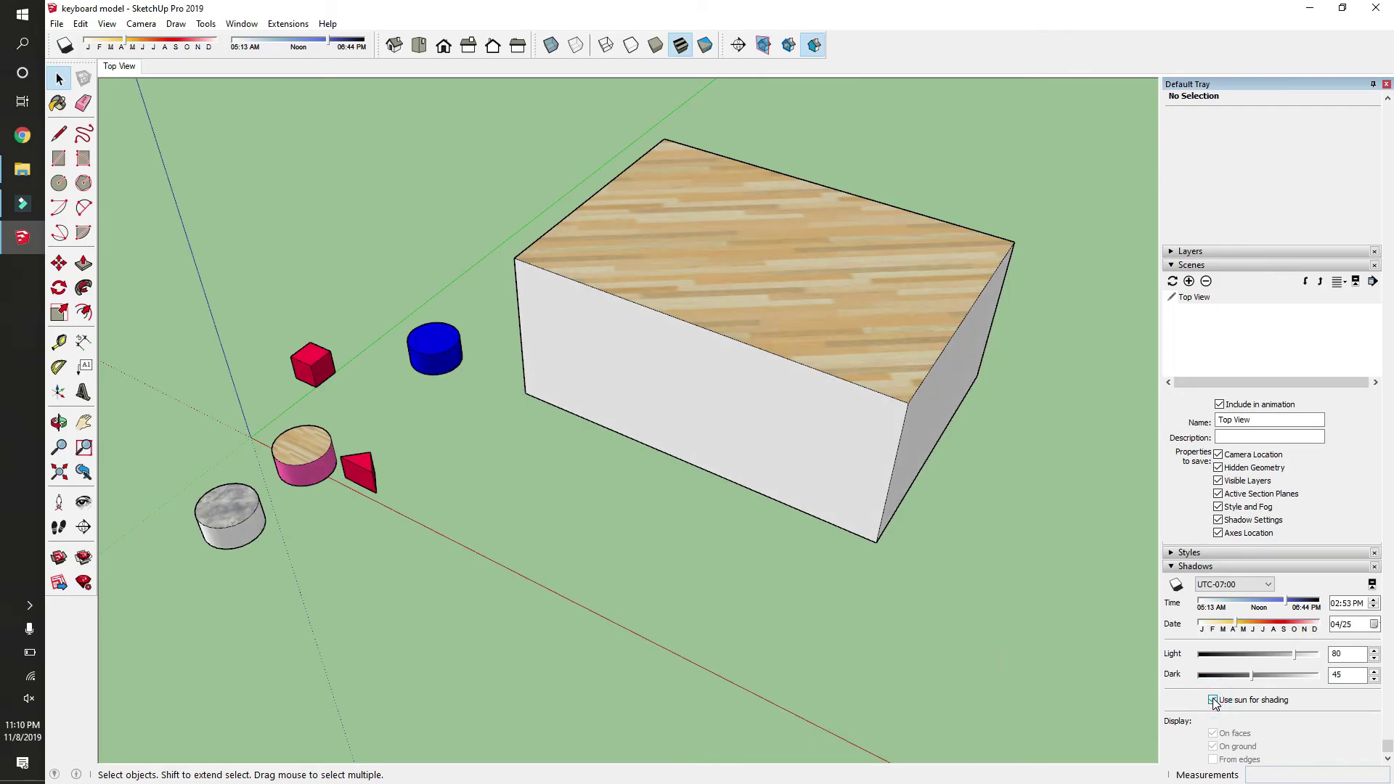
# Lower the sun shading to Light 18 and Dark 28, and collapse the Shadows settings
pyautogui.moveTo(1291, 654); pyautogui.dragTo(1220, 655)
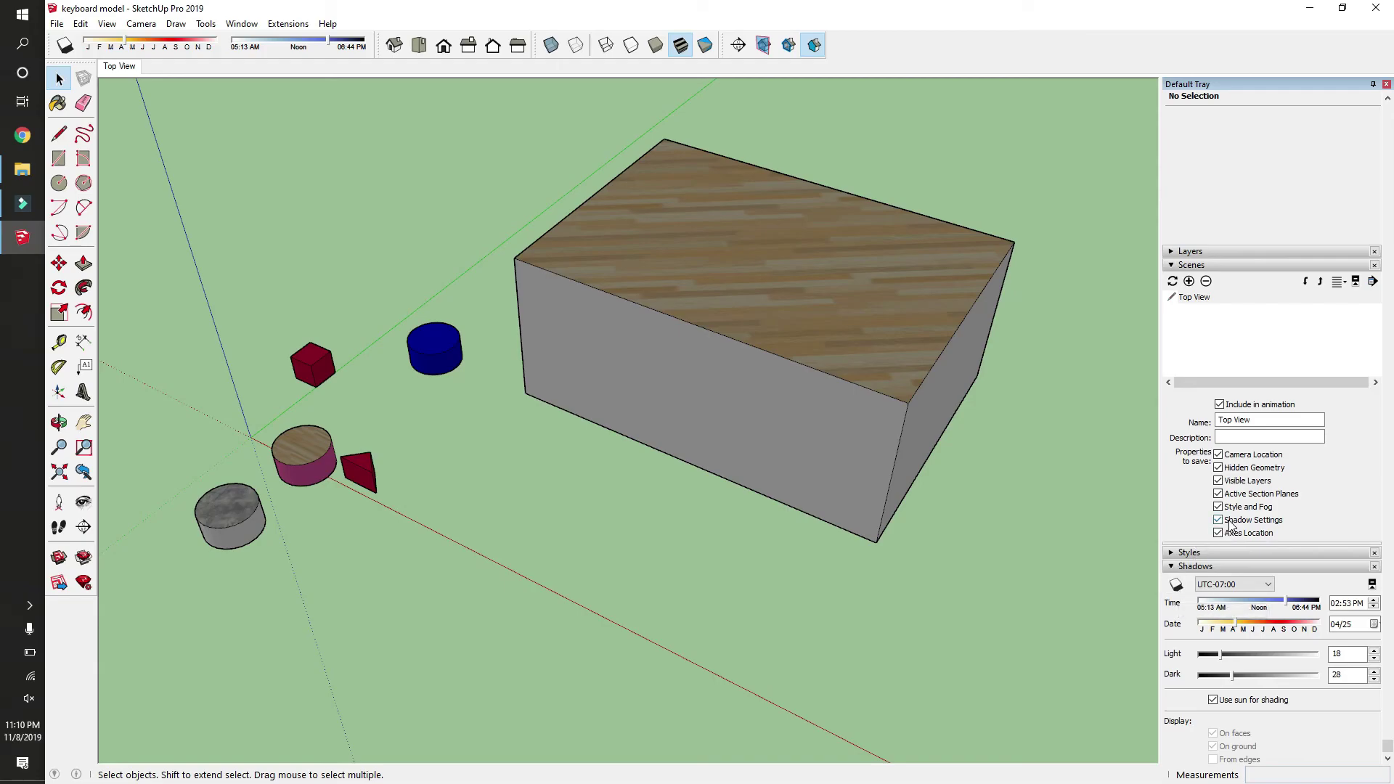
pyautogui.click(1182, 567)
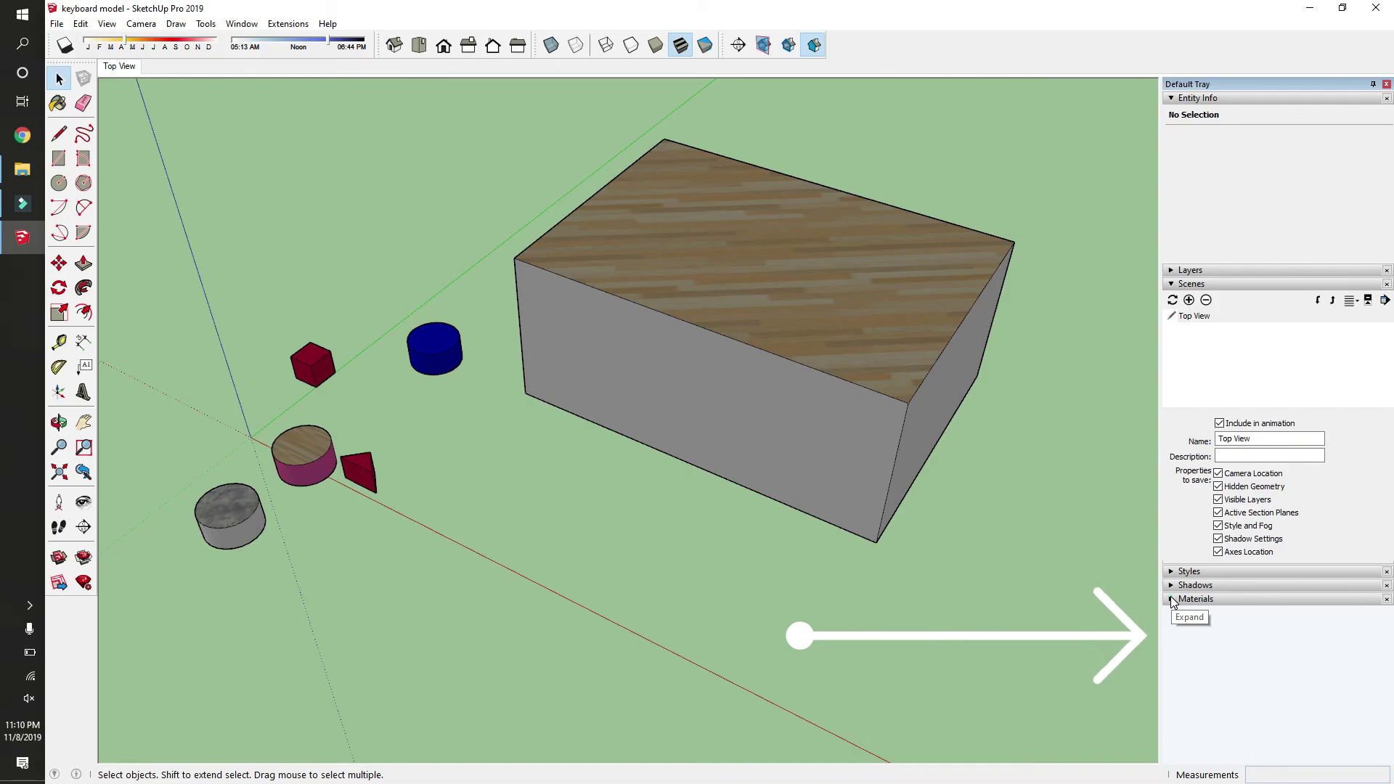
# Expand the Materials settings and look through the list of material libraries, keeping Project Name selected
pyautogui.click(1172, 599)
pyautogui.scroll(-2, 1252, 625)
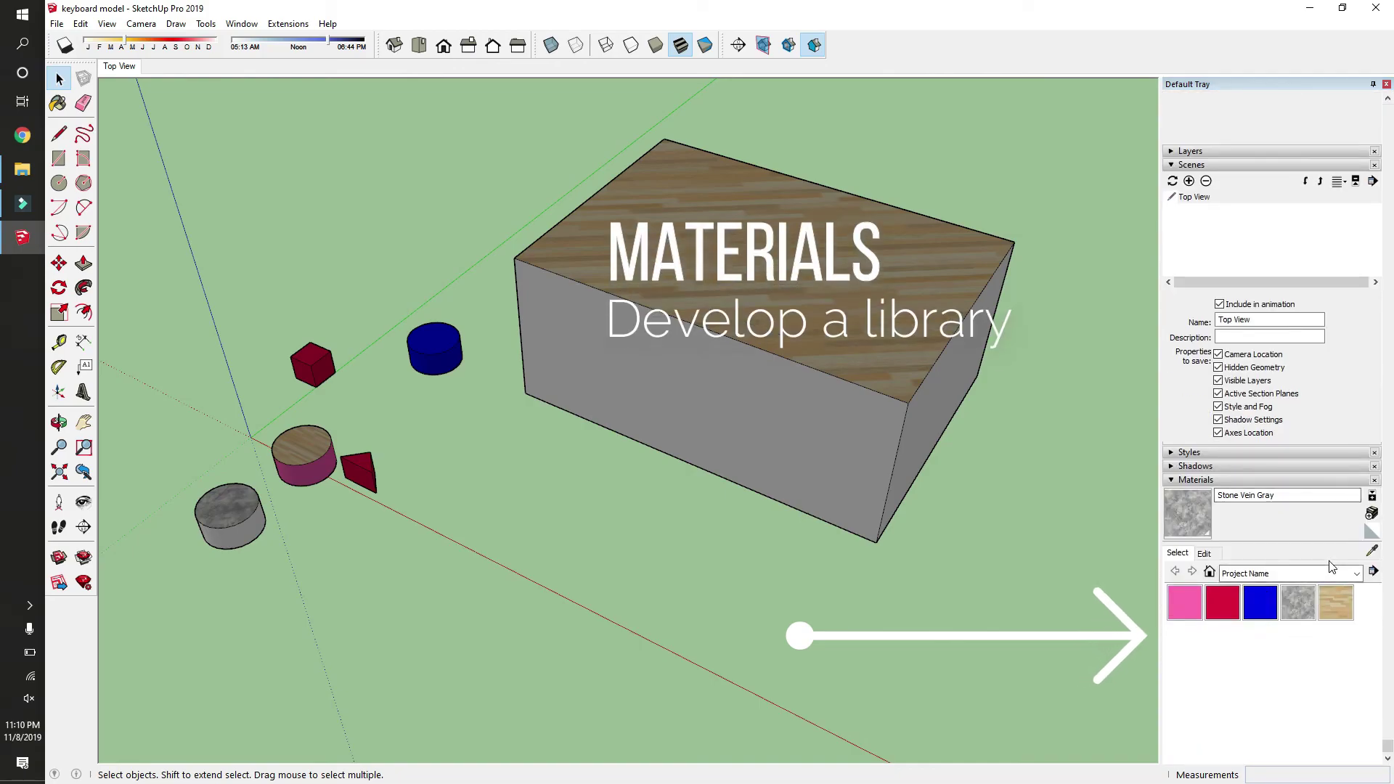
pyautogui.click(1354, 574)
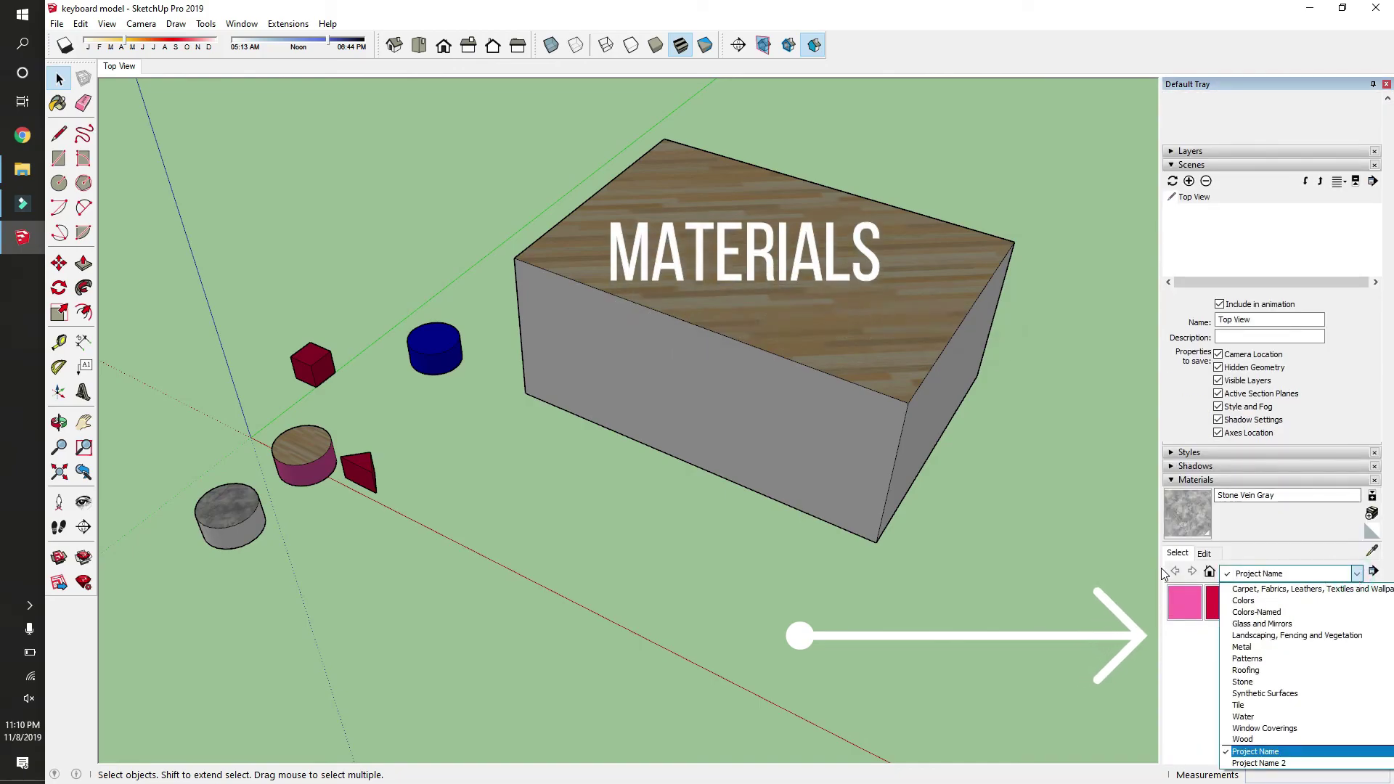
pyautogui.click(1120, 572)
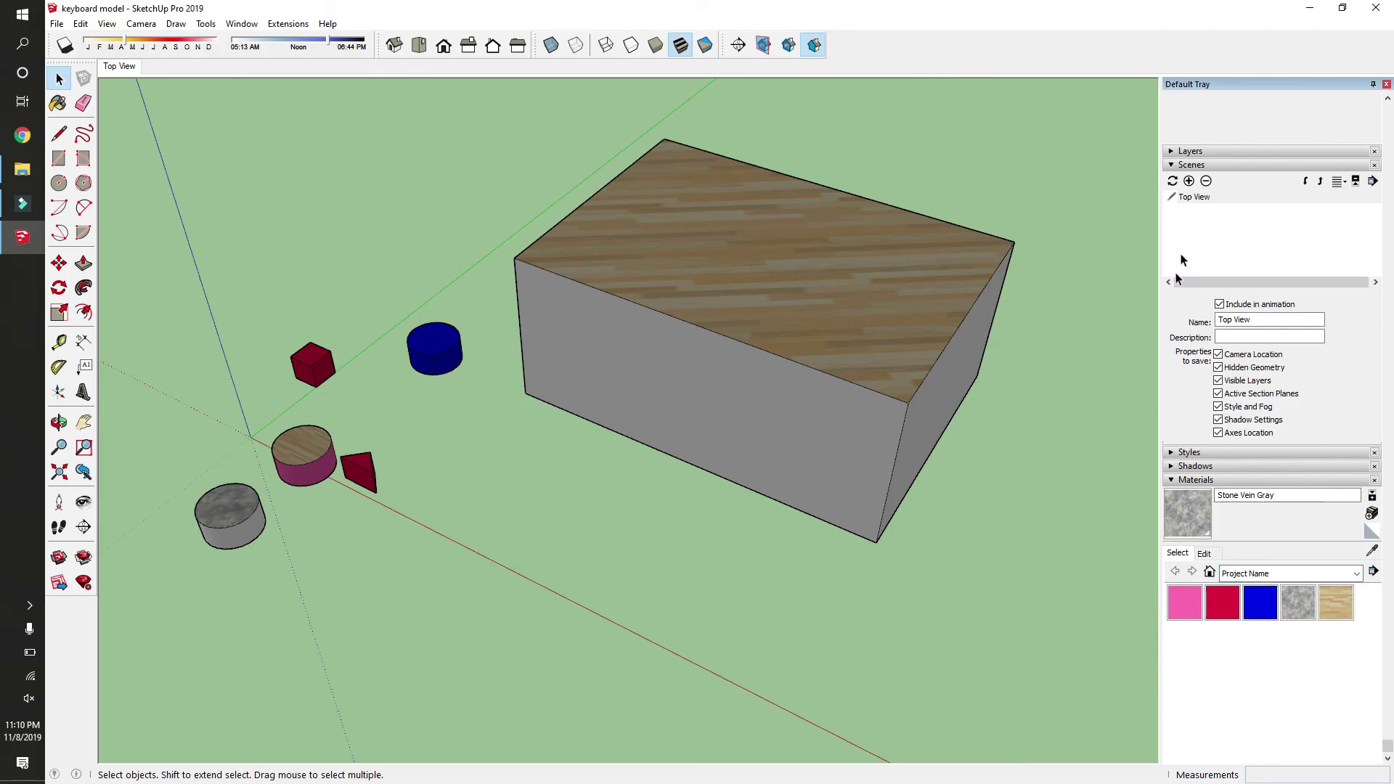
# Collapse all remaining expanded sections of the Default Tray, including Materials, Scenes and Entity Info
pyautogui.scroll(1, 1183, 261)
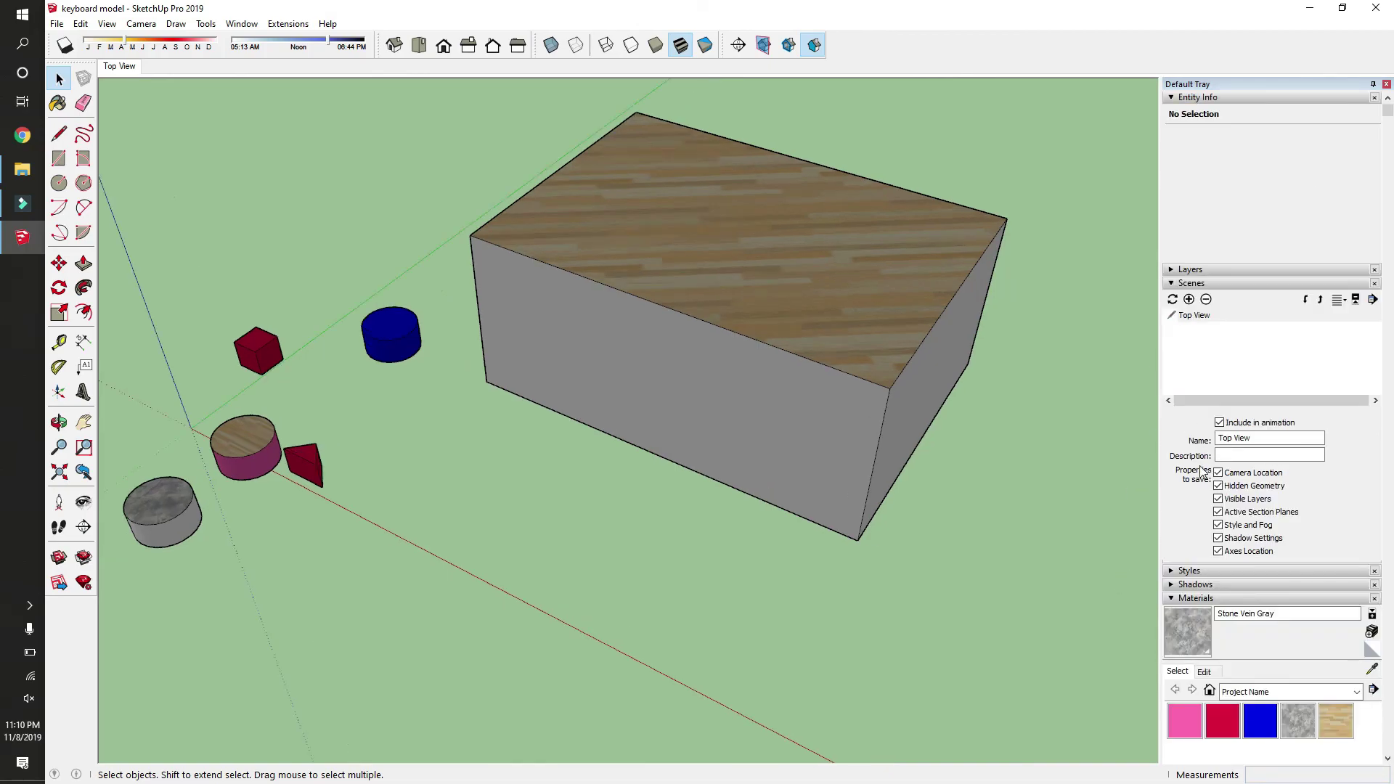
pyautogui.click(1169, 284)
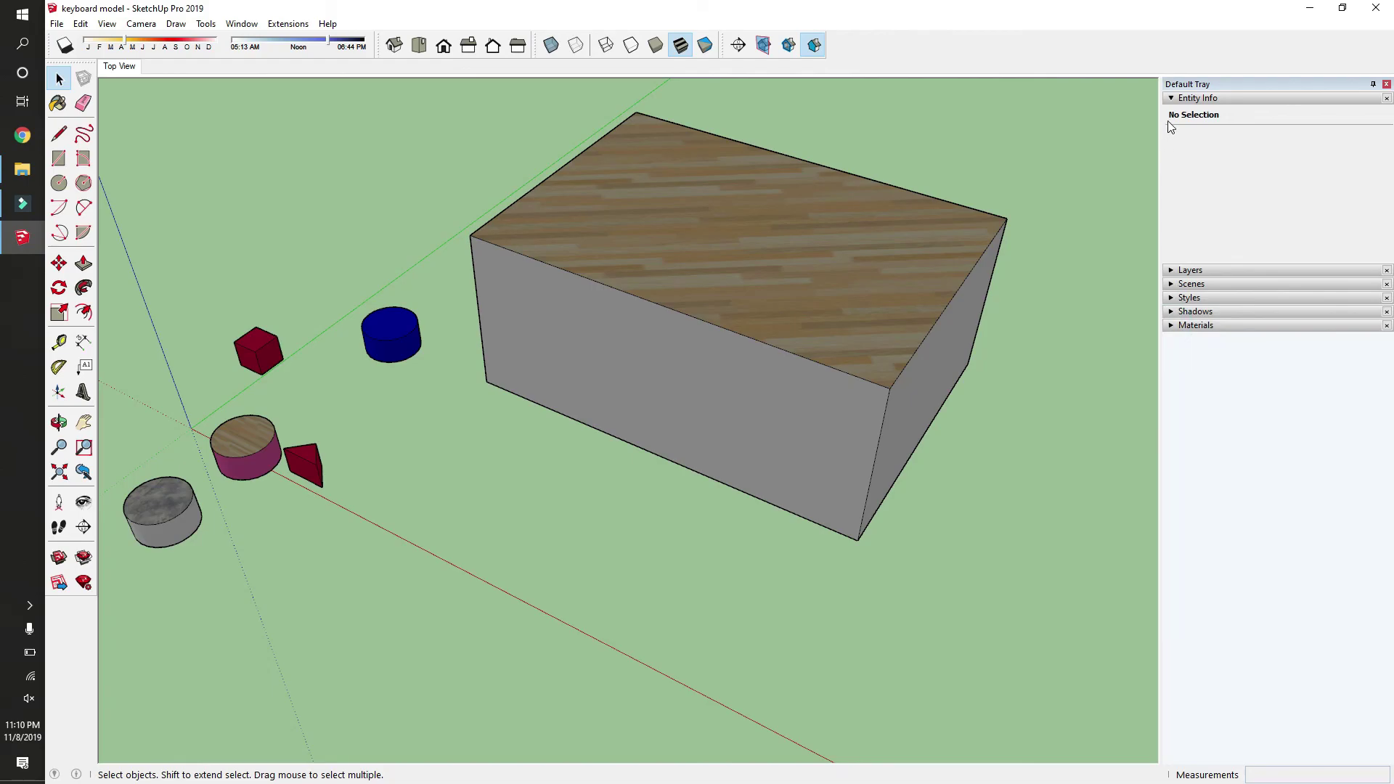
pyautogui.click(1177, 100)
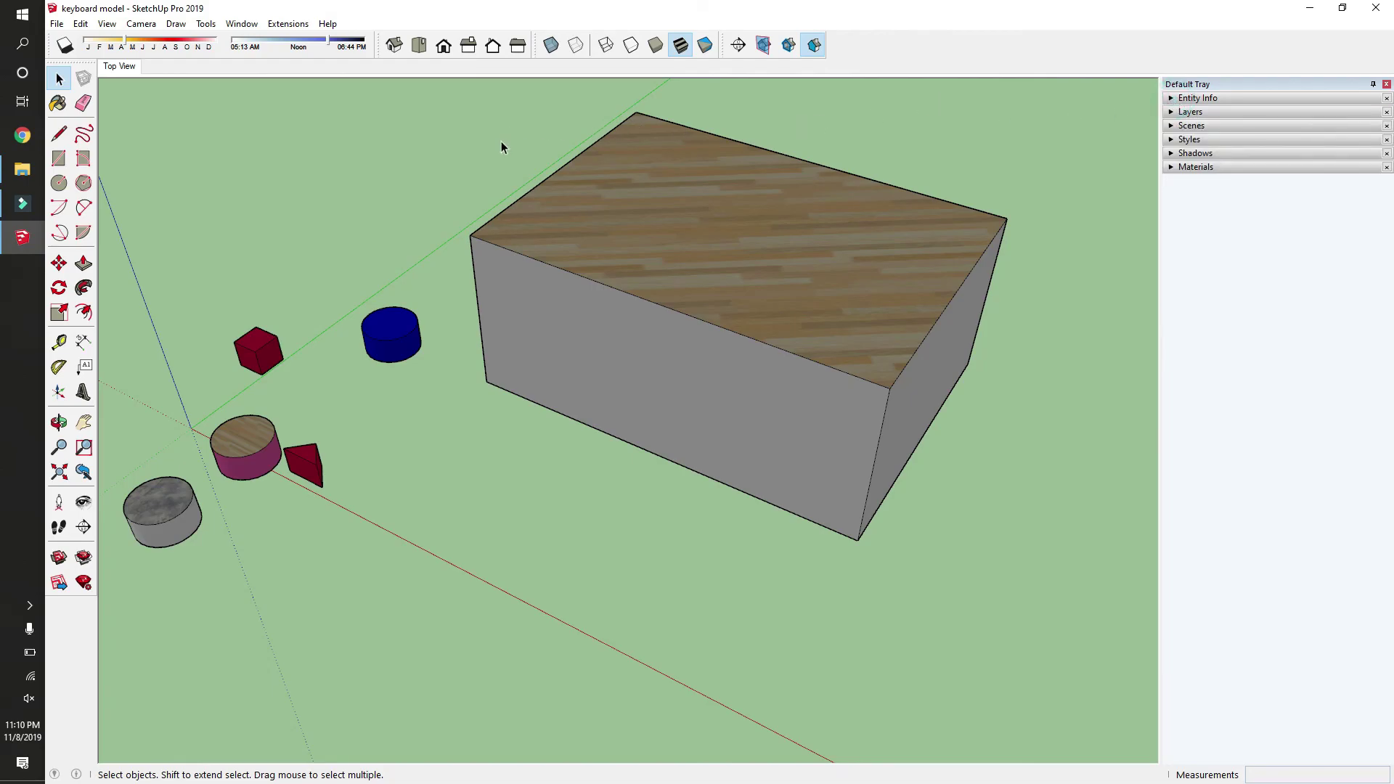